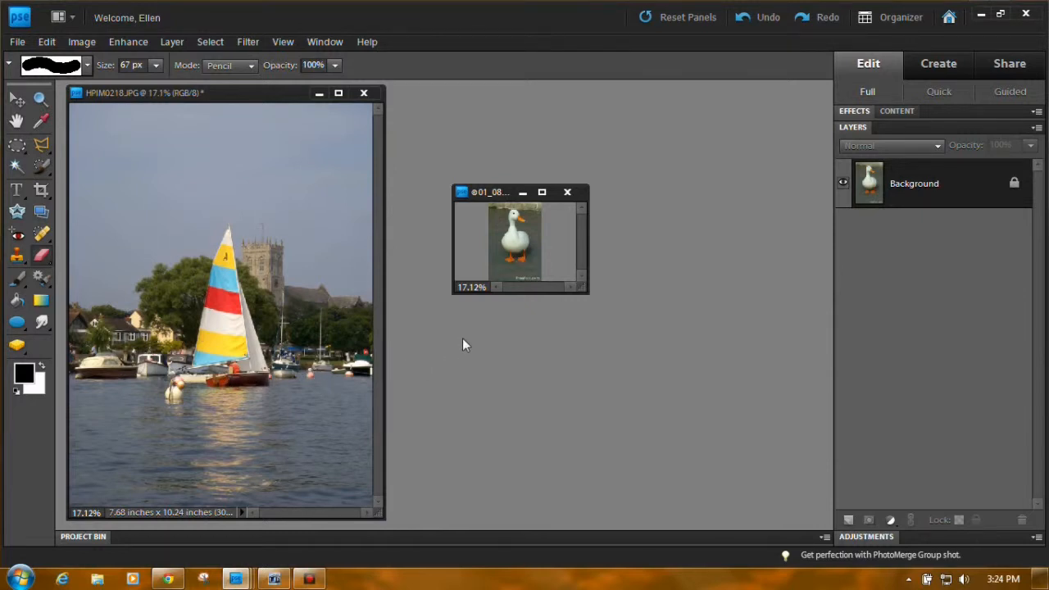
- Space the two photo windows apart and convert the sailboat photo's Background into a regular layer named Layer 0
{"action": "left_click_drag", "start_coordinate": [508, 192], "coordinate": [657, 144]}
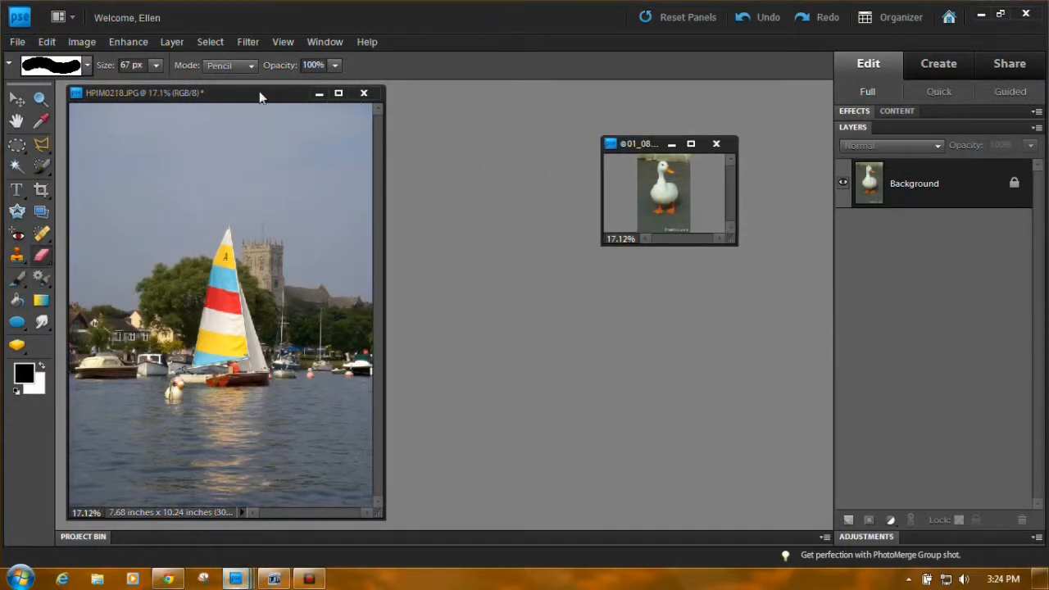
{"action": "left_click_drag", "start_coordinate": [259, 91], "coordinate": [416, 96]}
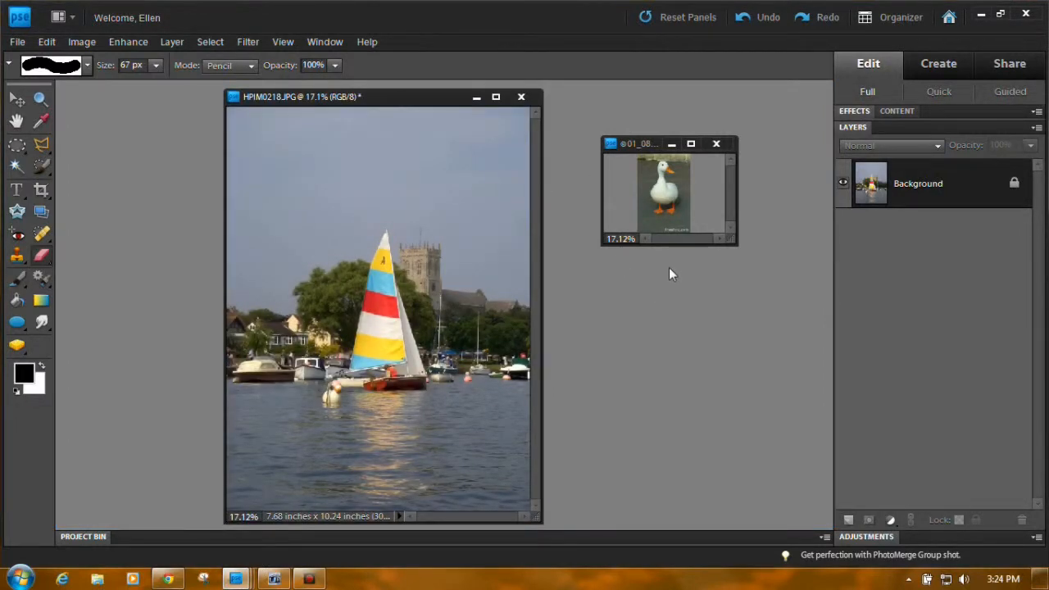
{"action": "right_click", "coordinate": [962, 188]}
{"action": "left_click", "coordinate": [987, 192]}
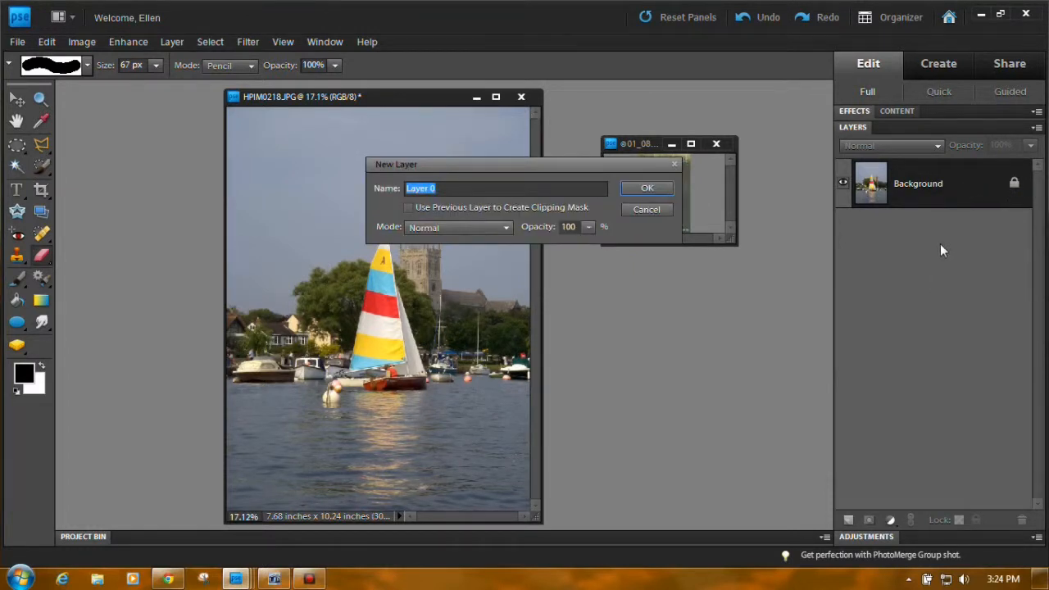
{"action": "left_click", "coordinate": [645, 189]}
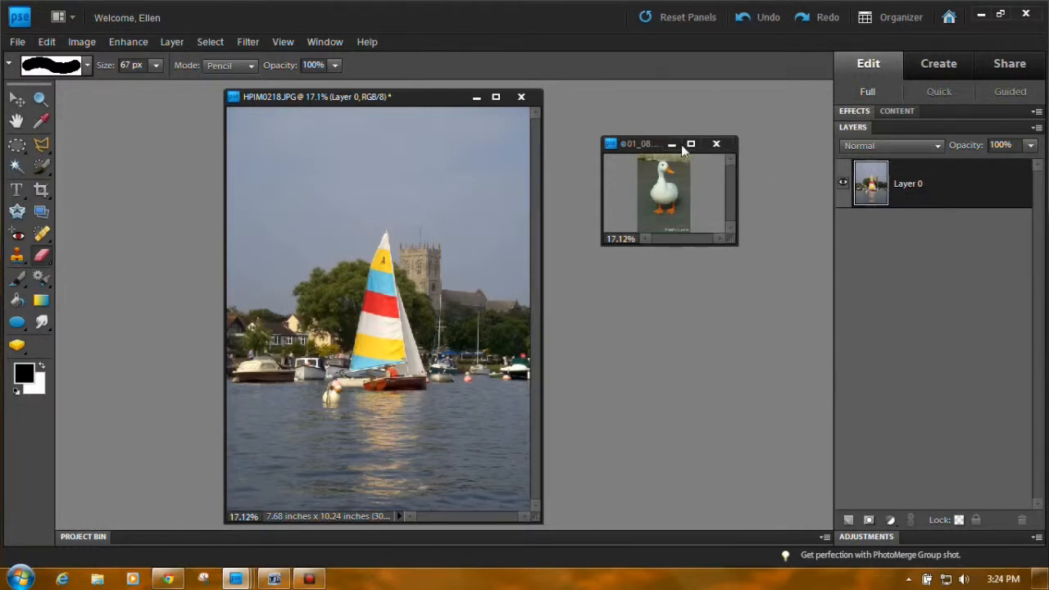
- Convert the duck photo's Background into a regular layer named Layer 0 with Normal mode and 100% opacity
{"action": "left_click", "coordinate": [657, 141]}
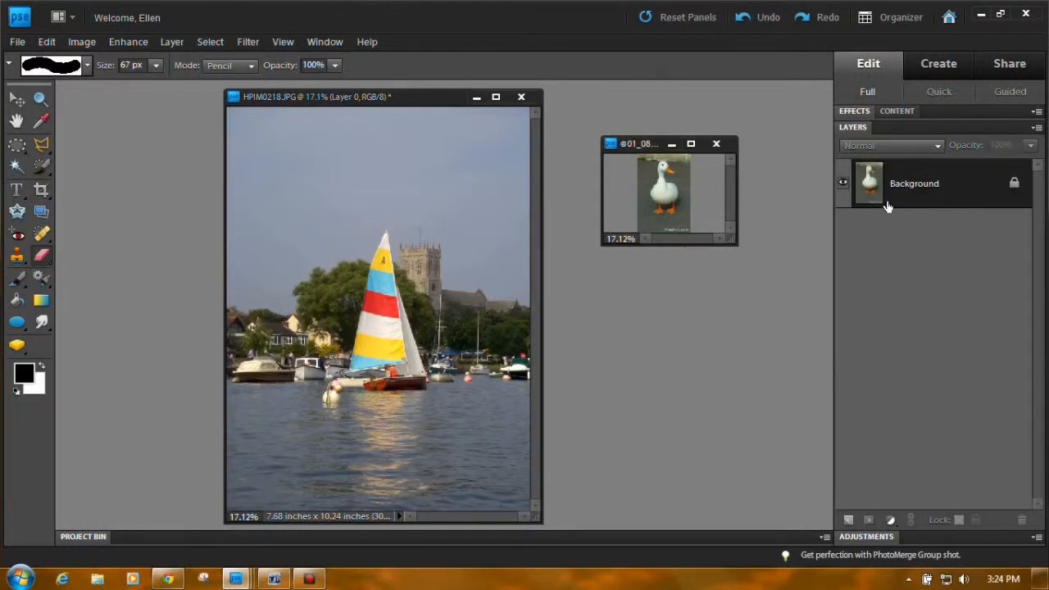
{"action": "right_click", "coordinate": [970, 188]}
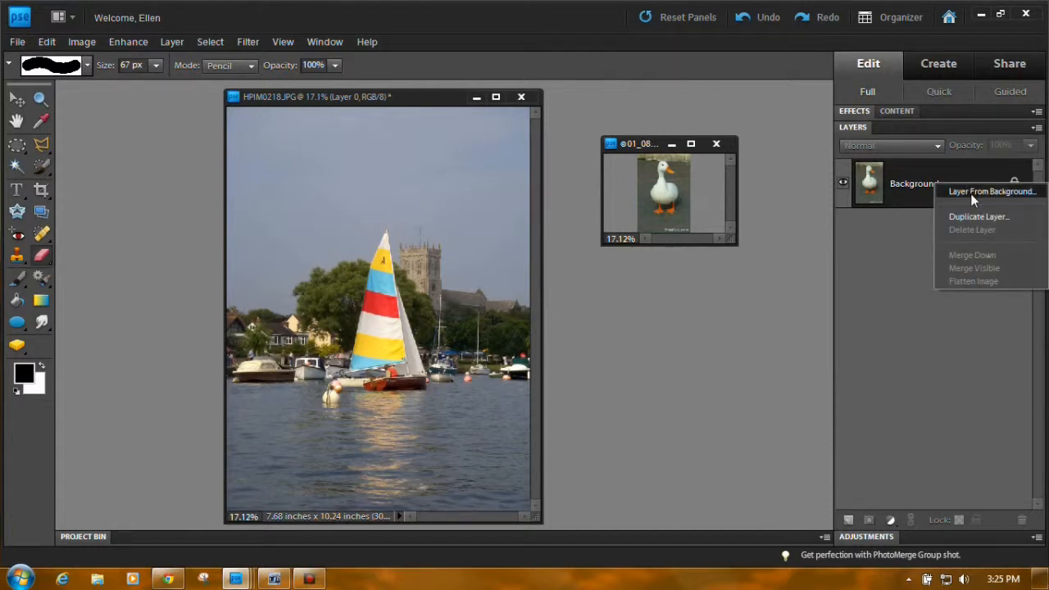
{"action": "left_click", "coordinate": [969, 192]}
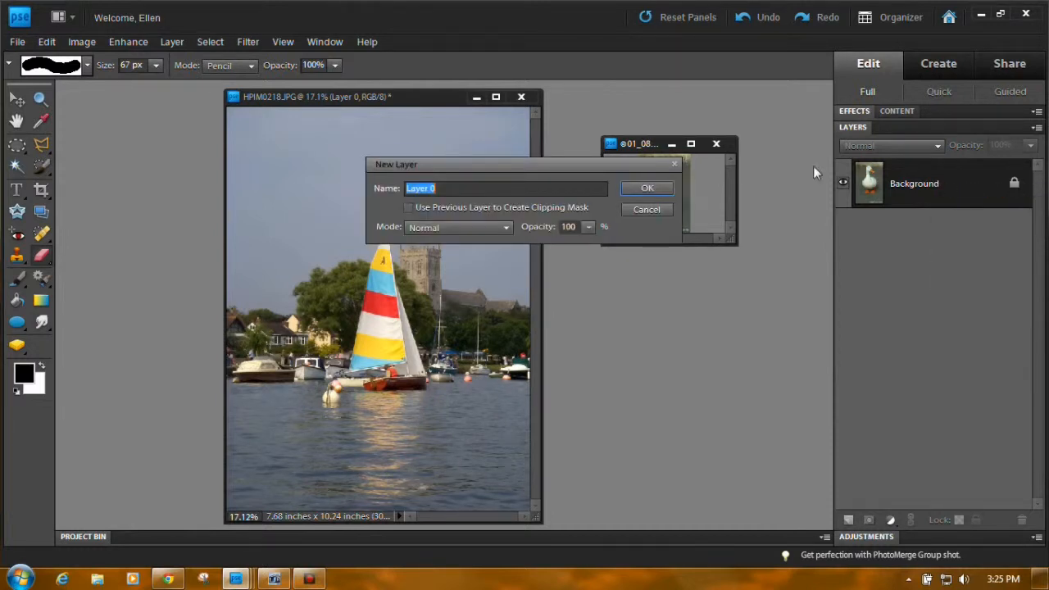
{"action": "left_click", "coordinate": [663, 191]}
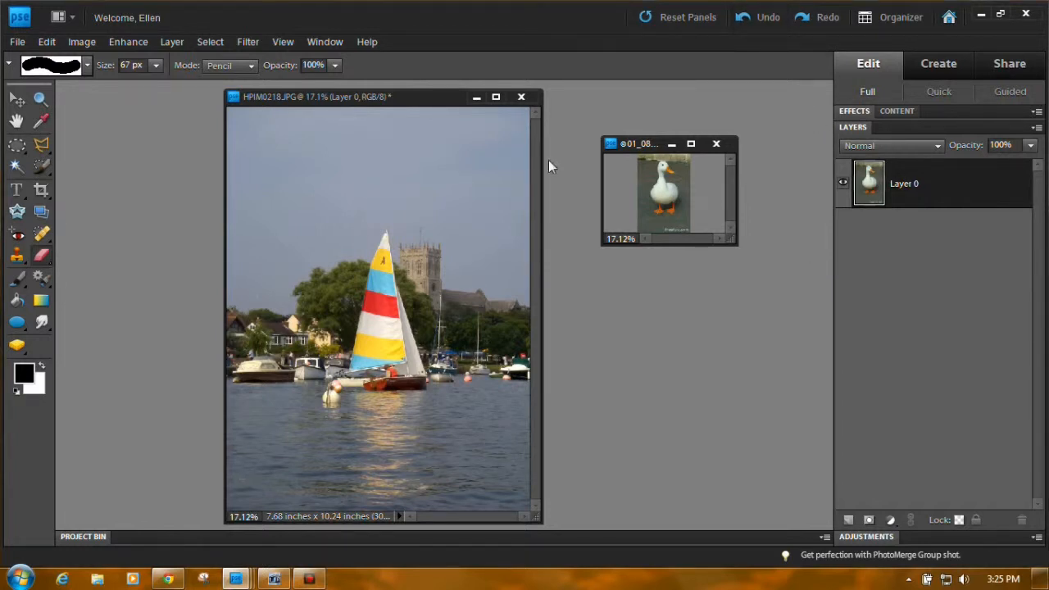
{"action": "left_click", "coordinate": [421, 99]}
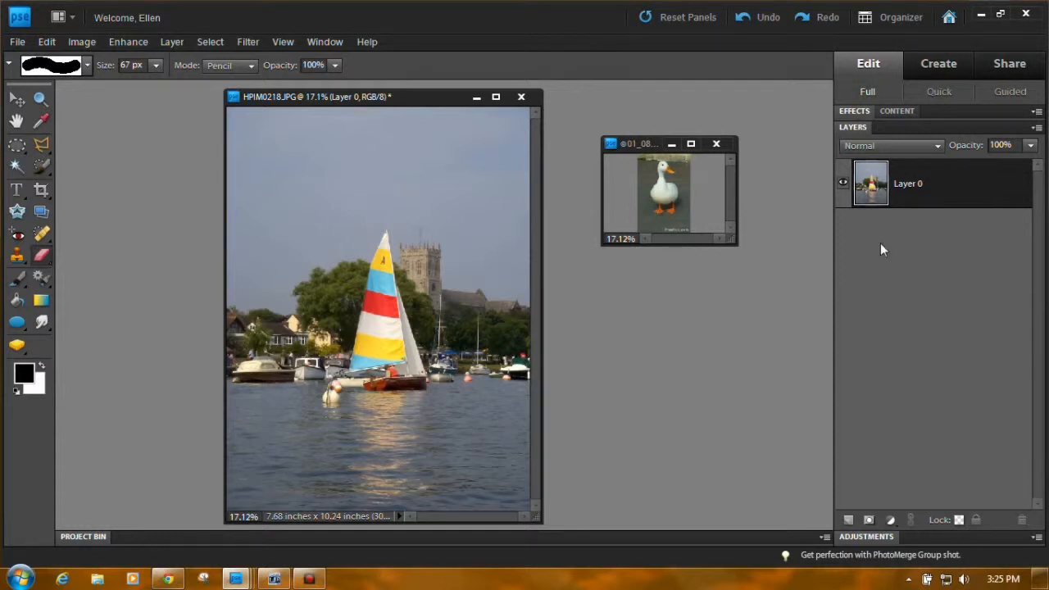
{"action": "left_click", "coordinate": [657, 145]}
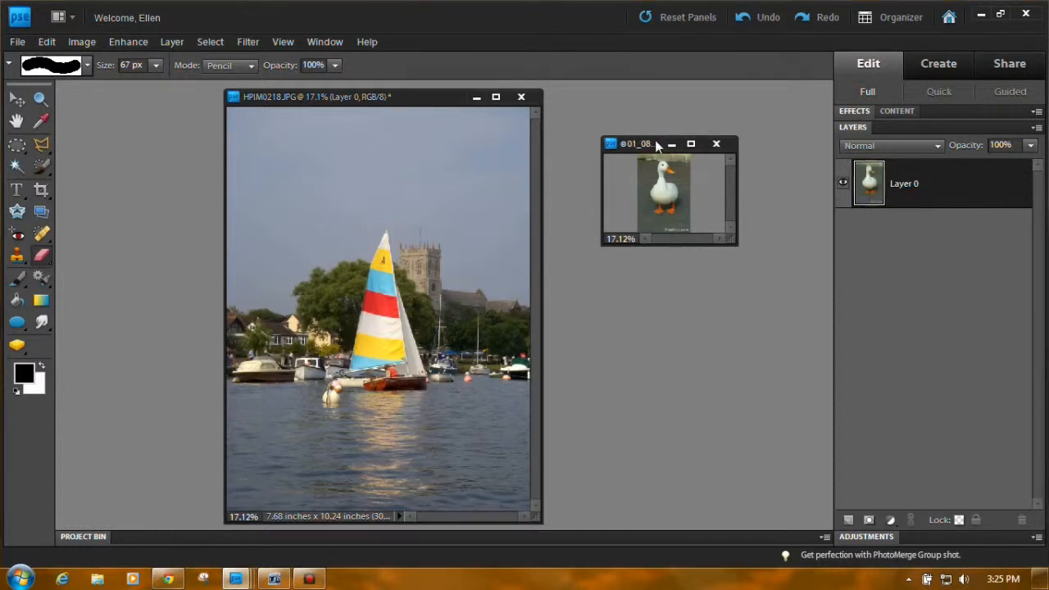
{"action": "left_click", "coordinate": [428, 95]}
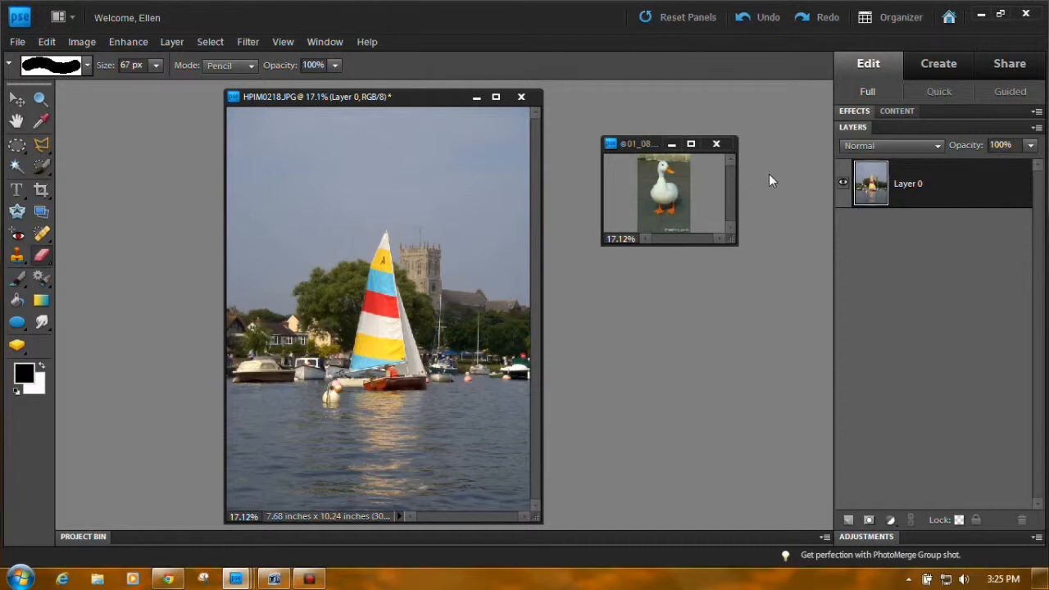
- Resize the duck image to 2304 × 3072 pixels by matching HPIM0218.JPG, and arrange both photo windows side by side
{"action": "left_click", "coordinate": [656, 145]}
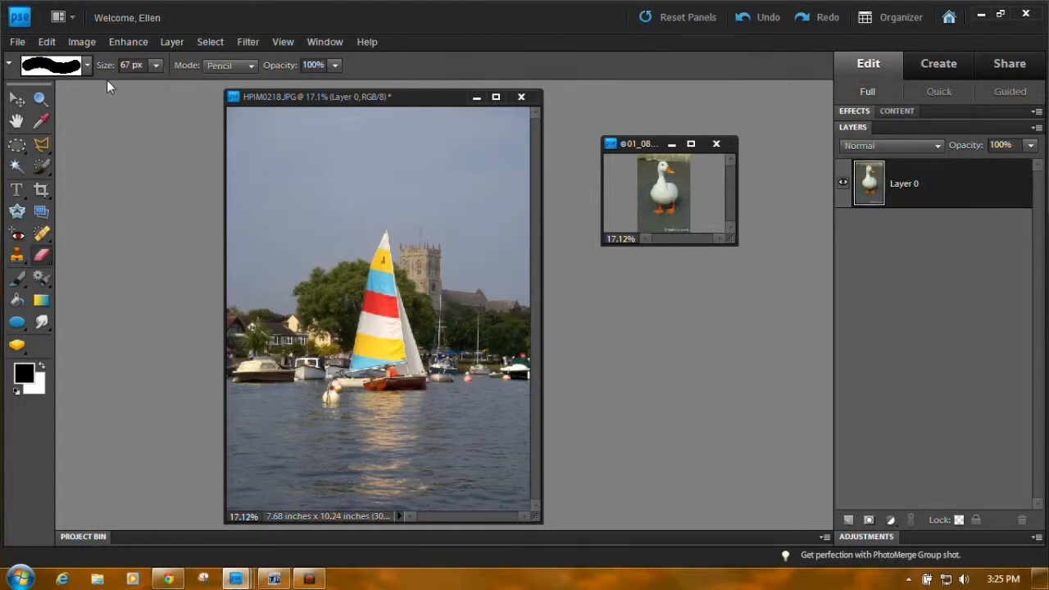
{"action": "left_click", "coordinate": [82, 41]}
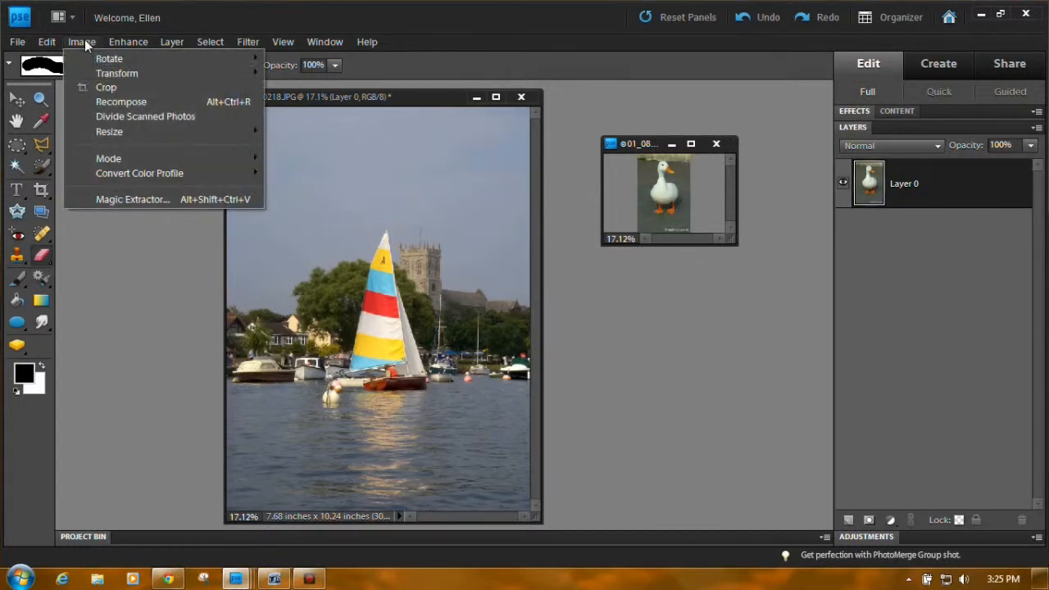
{"action": "mouse_move", "coordinate": [103, 132]}
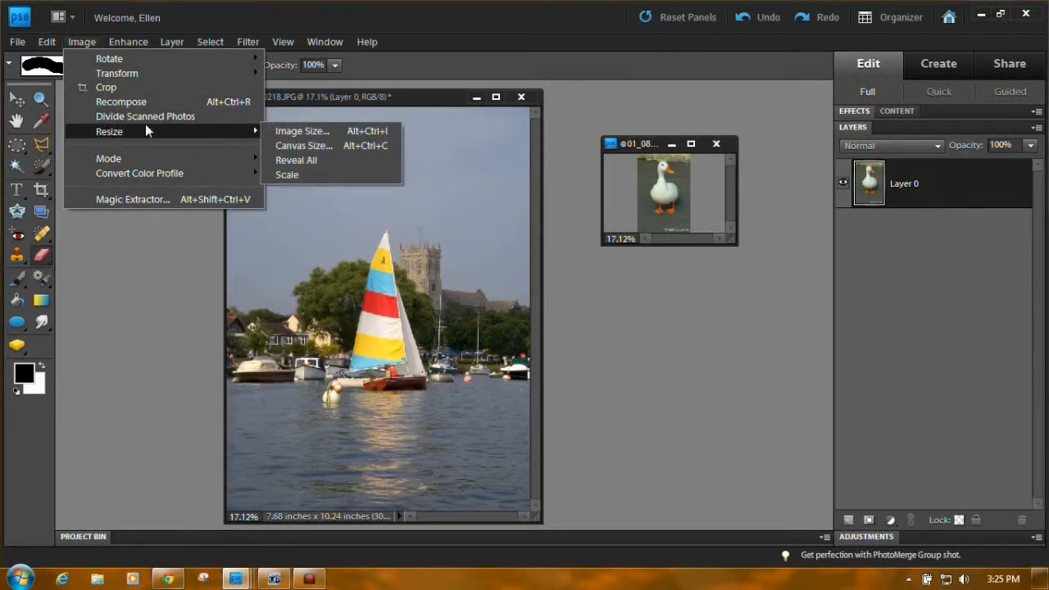
{"action": "left_click", "coordinate": [283, 132]}
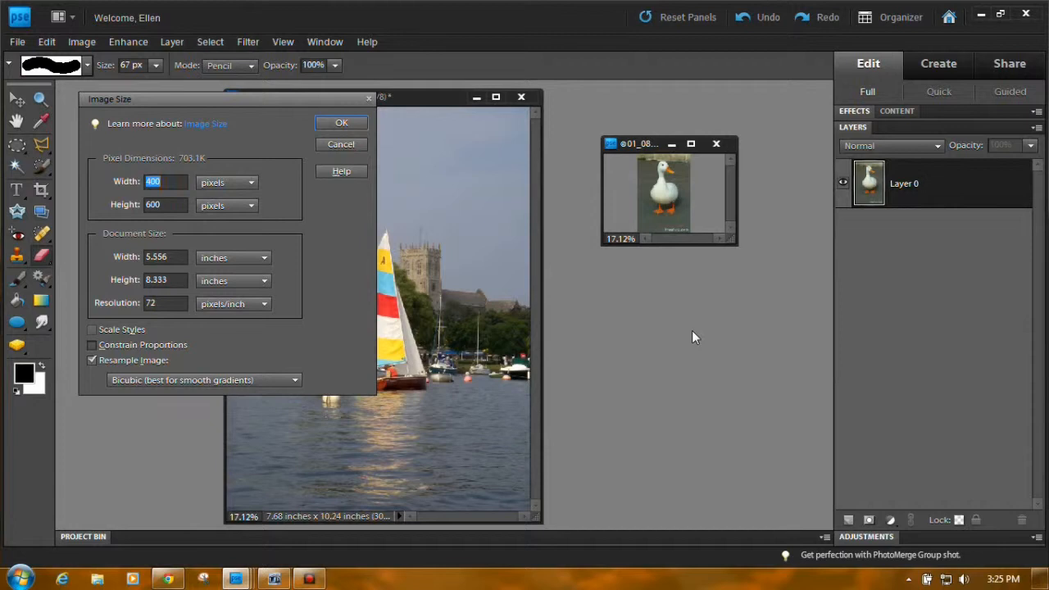
{"action": "left_click", "coordinate": [326, 43]}
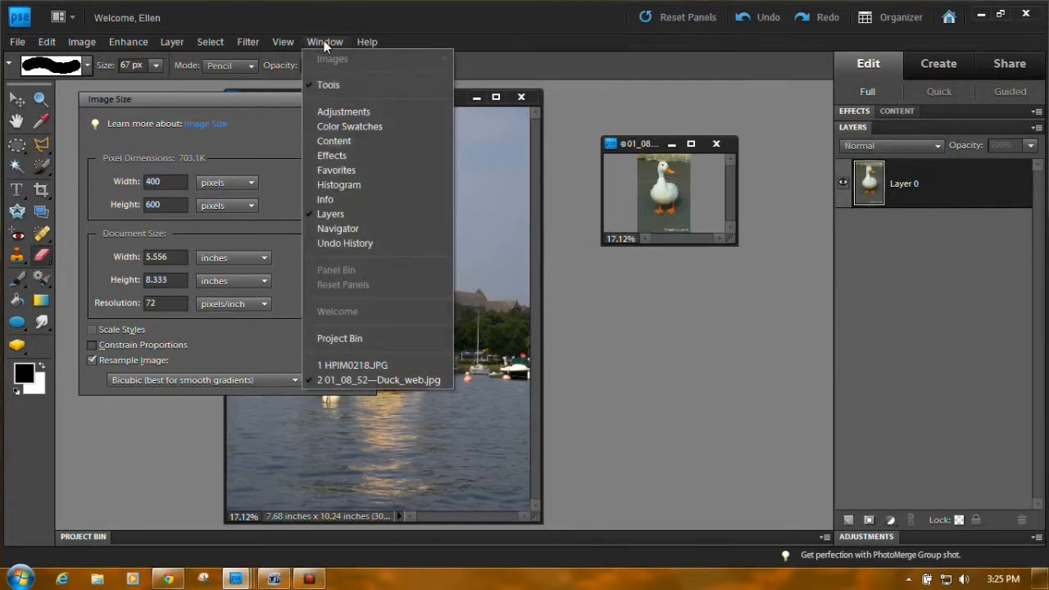
{"action": "left_click", "coordinate": [407, 366]}
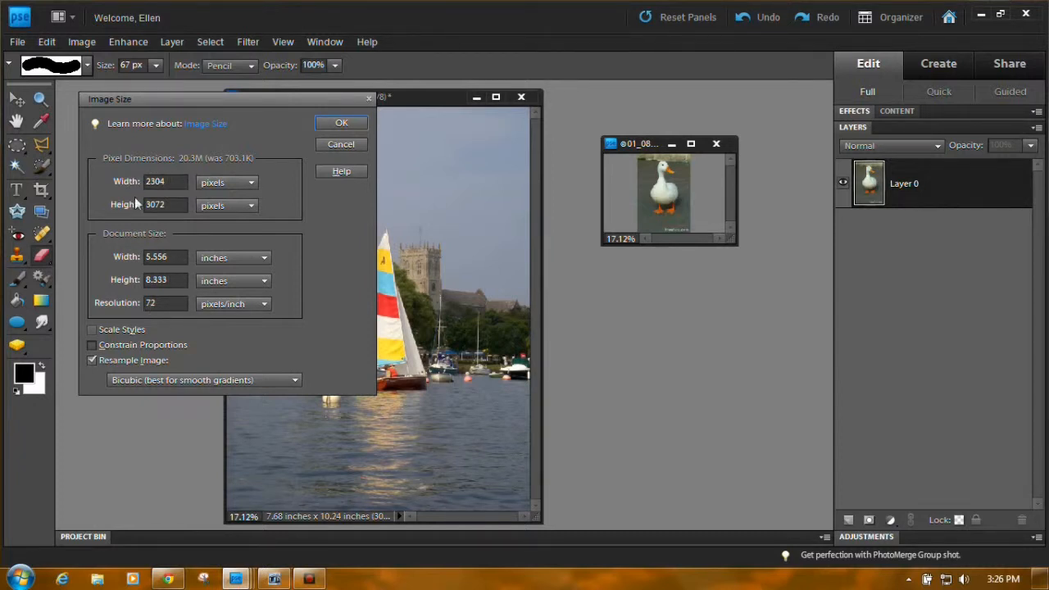
{"action": "left_click", "coordinate": [342, 124]}
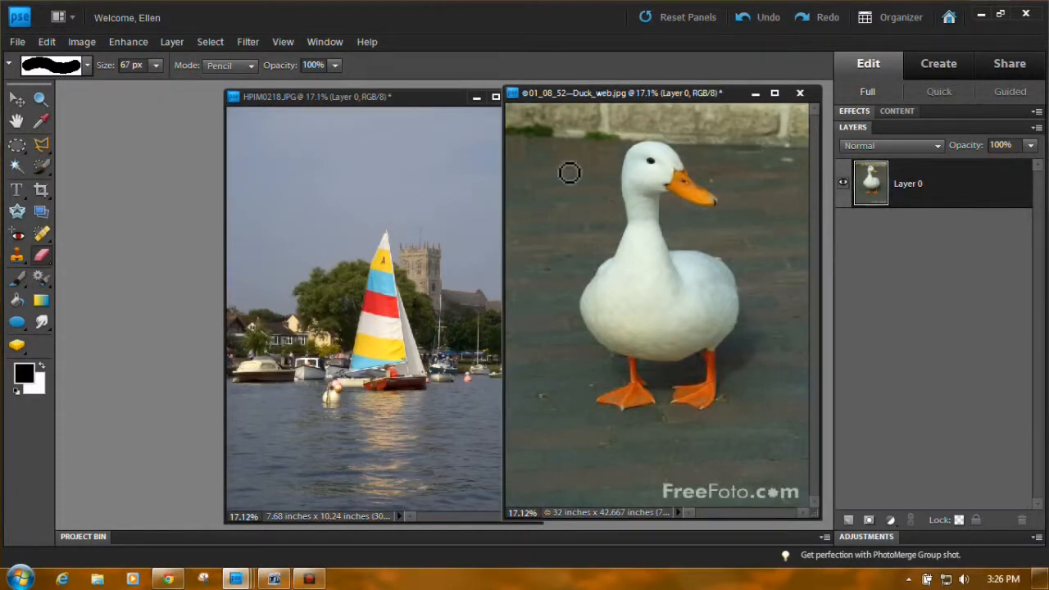
{"action": "left_click_drag", "start_coordinate": [441, 100], "coordinate": [322, 104]}
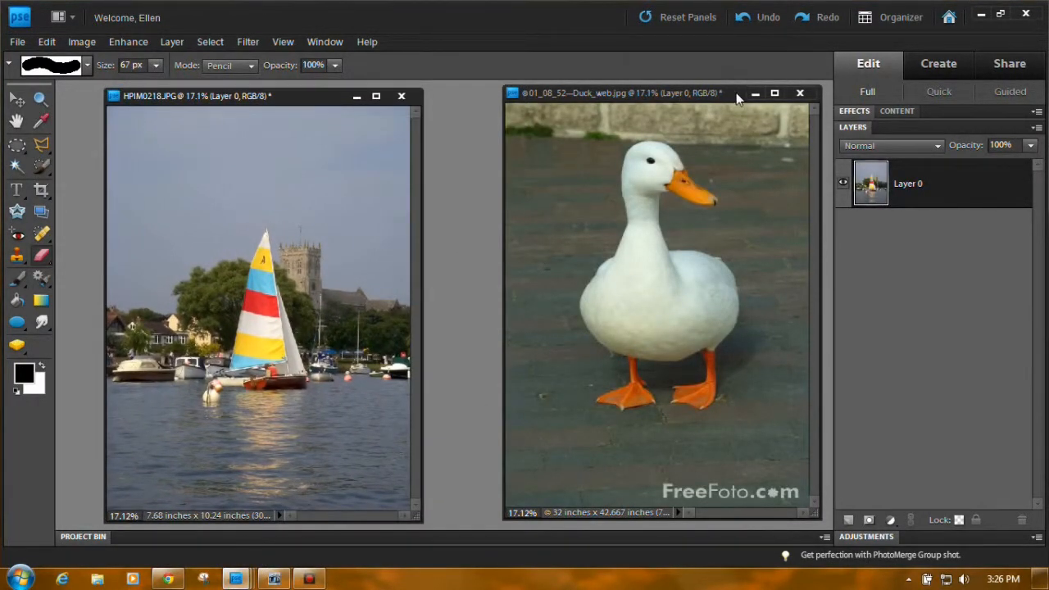
{"action": "left_click_drag", "start_coordinate": [736, 97], "coordinate": [685, 96]}
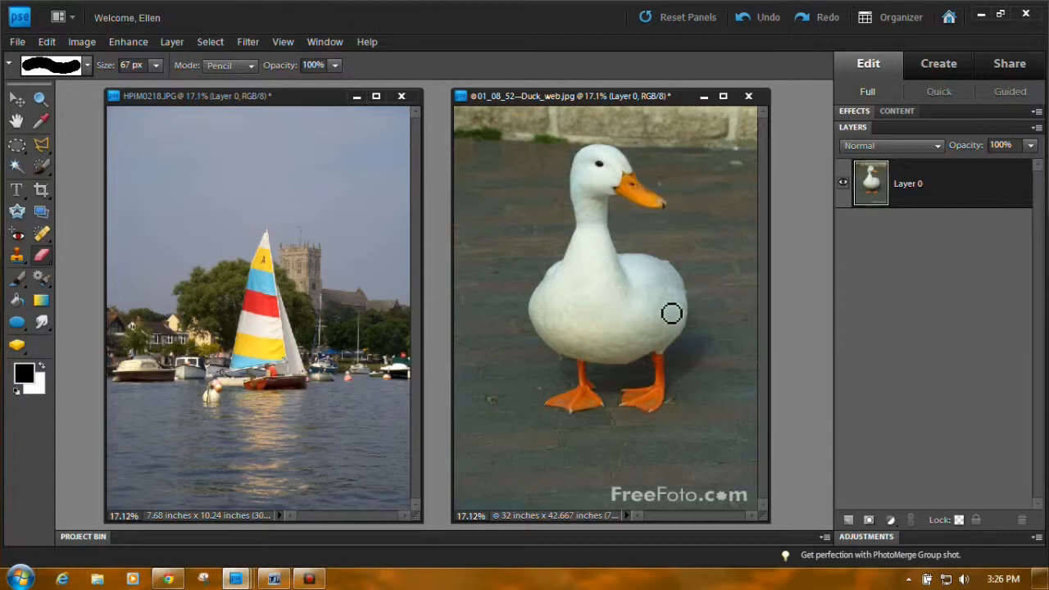
- Select the duck's body, head, beak and feet with the Magic Wand in add-to-selection mode, undoing any spill into the background
{"action": "left_click", "coordinate": [17, 168]}
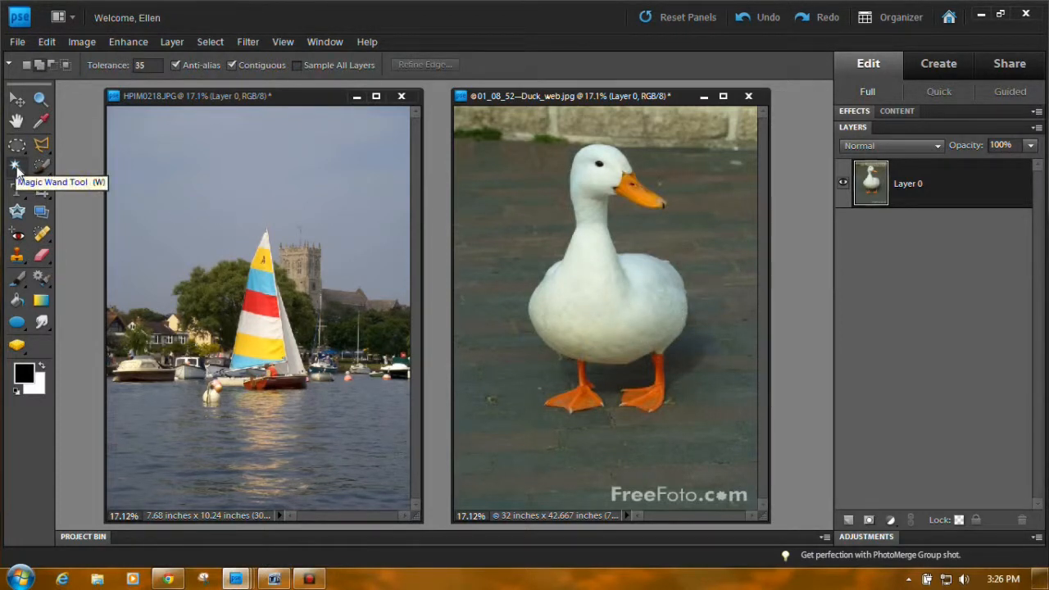
{"action": "left_click", "coordinate": [37, 65]}
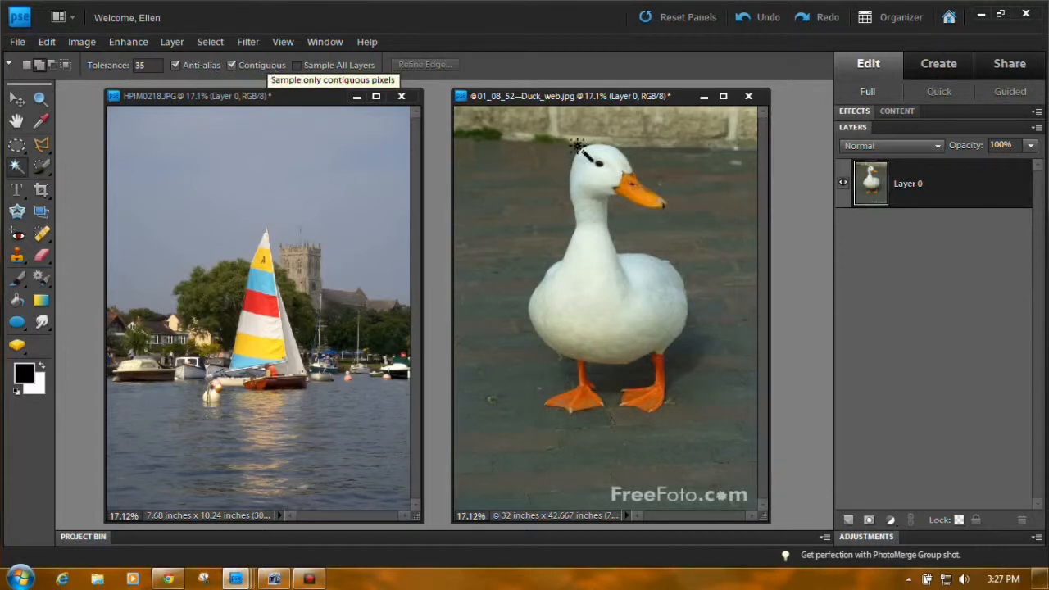
{"action": "left_click", "coordinate": [596, 293]}
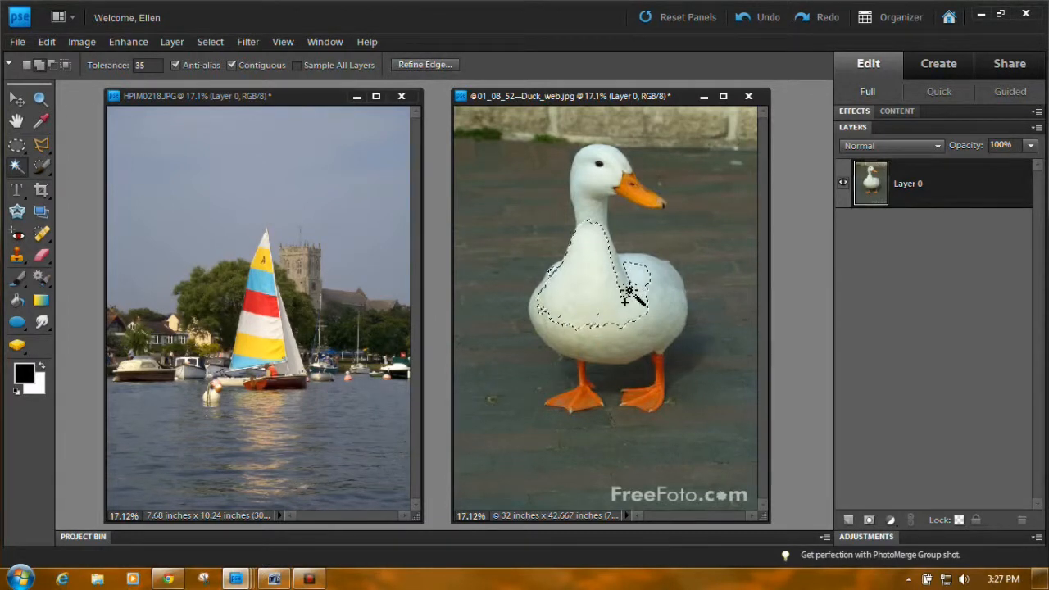
{"action": "left_click", "coordinate": [647, 335], "text": "shift"}
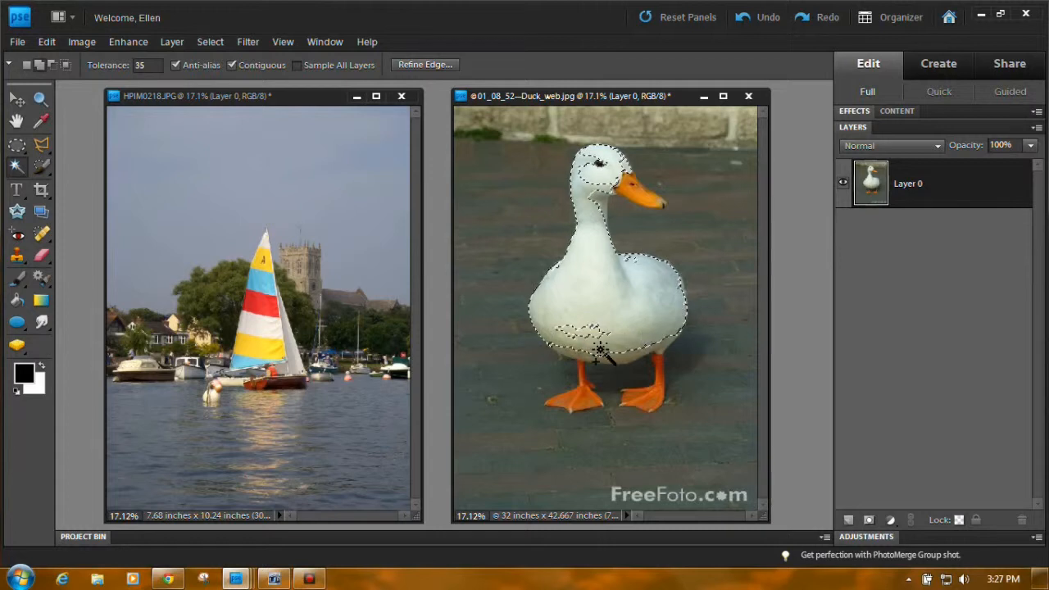
{"action": "left_click", "coordinate": [593, 339], "text": "shift"}
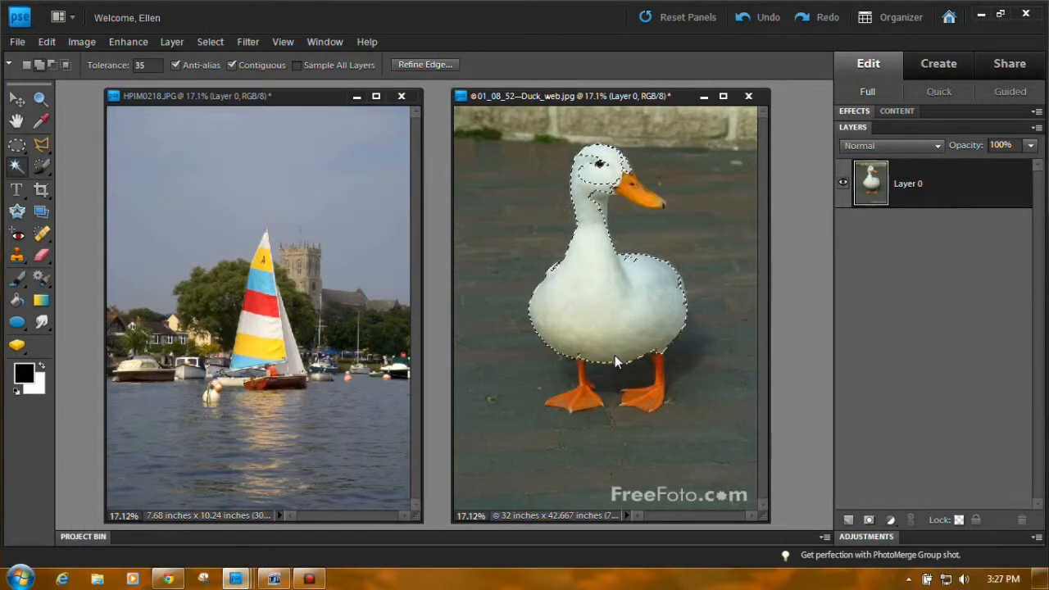
{"action": "left_click", "coordinate": [601, 184], "text": "shift"}
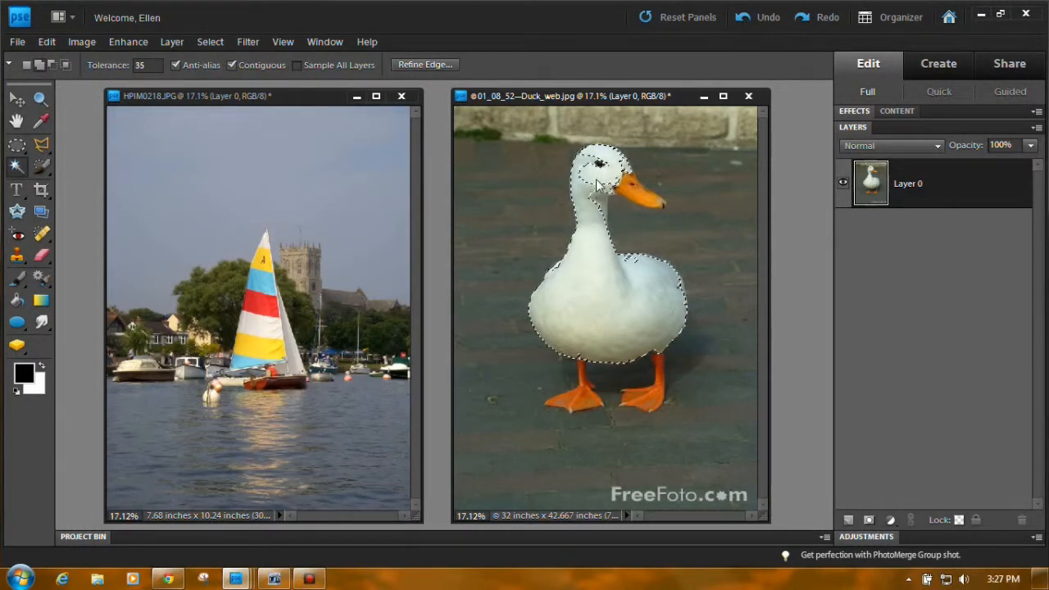
{"action": "left_click", "coordinate": [631, 190], "text": "shift"}
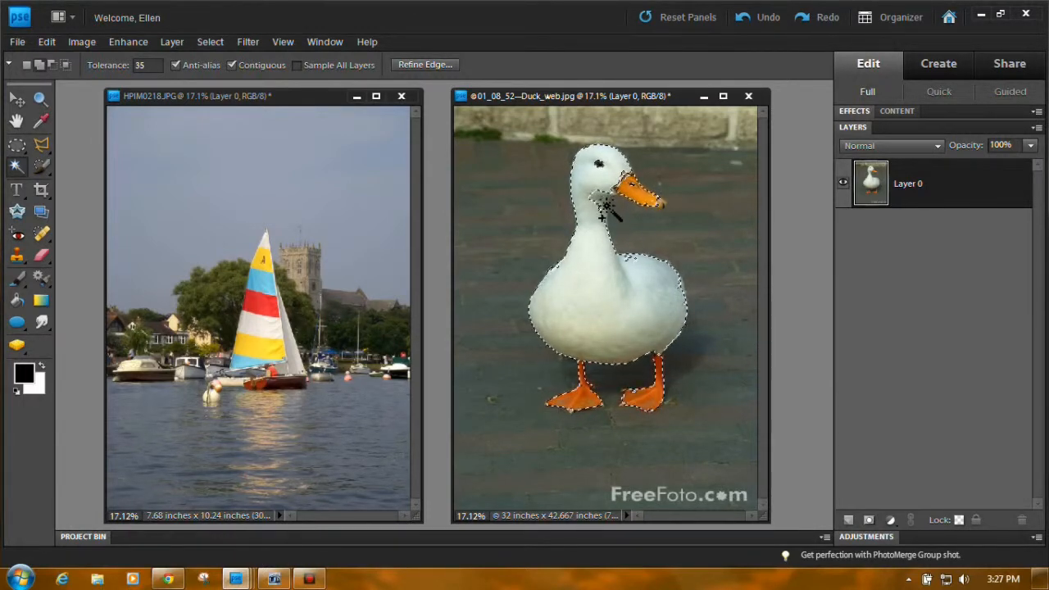
{"action": "left_click", "coordinate": [611, 203]}
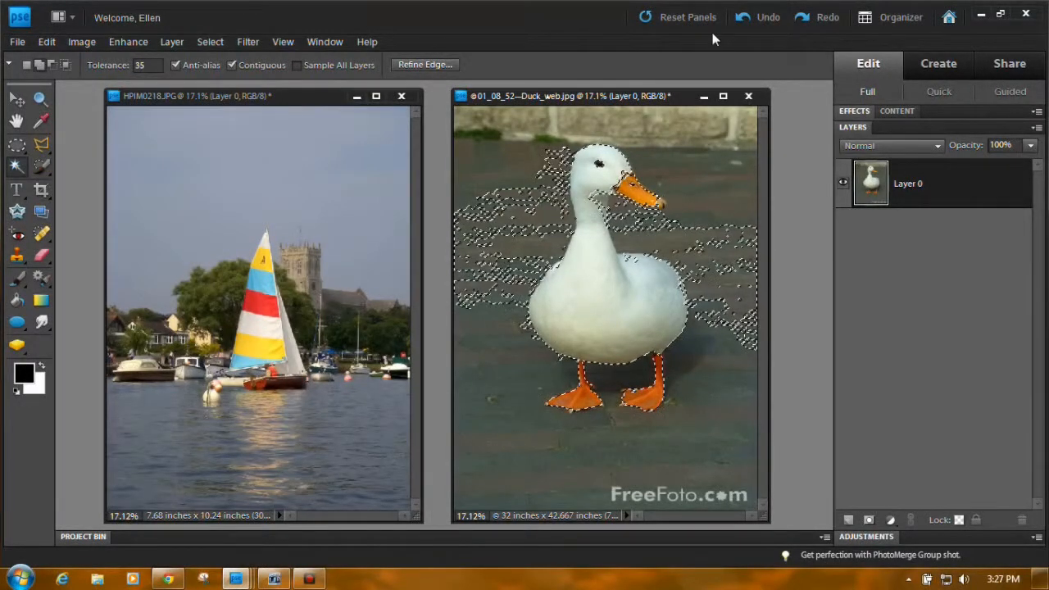
{"action": "left_click", "coordinate": [743, 19]}
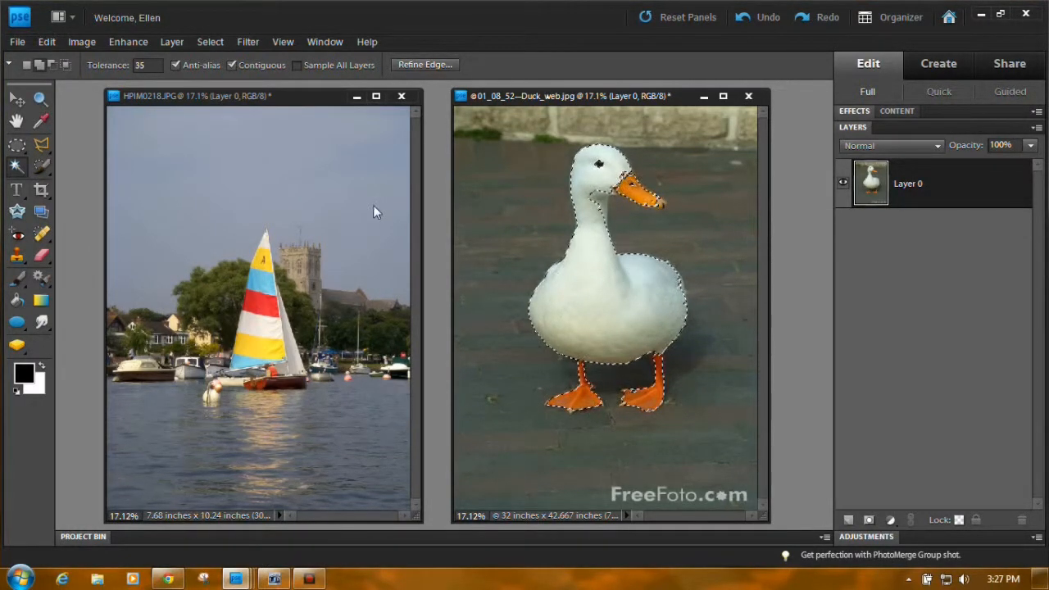
- Set up the Selection Brush with the 28 px basic brush, Selection mode and 100% hardness
{"action": "left_click", "coordinate": [41, 167]}
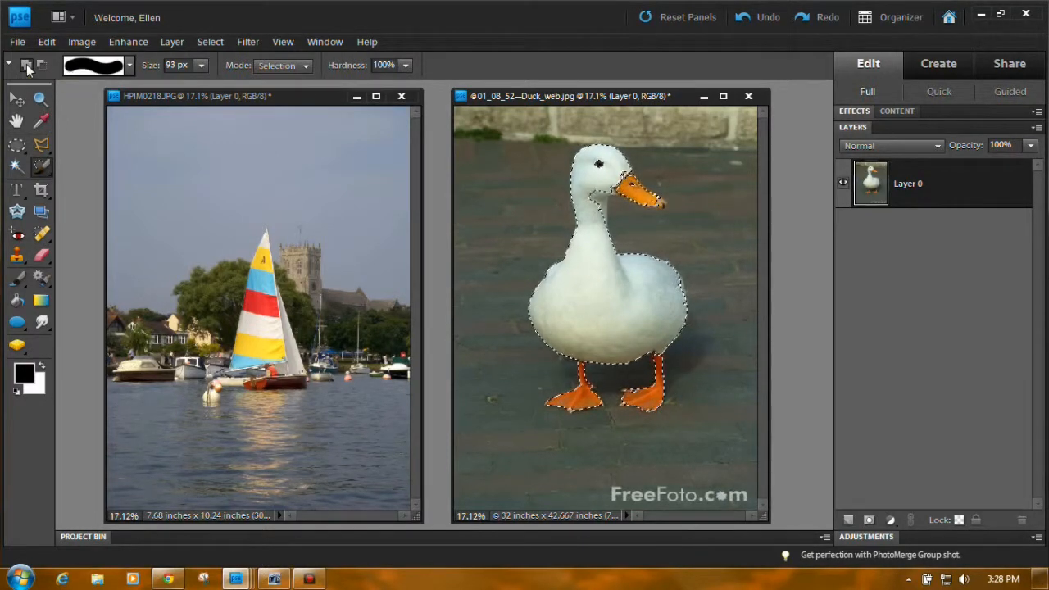
{"action": "left_click", "coordinate": [130, 66]}
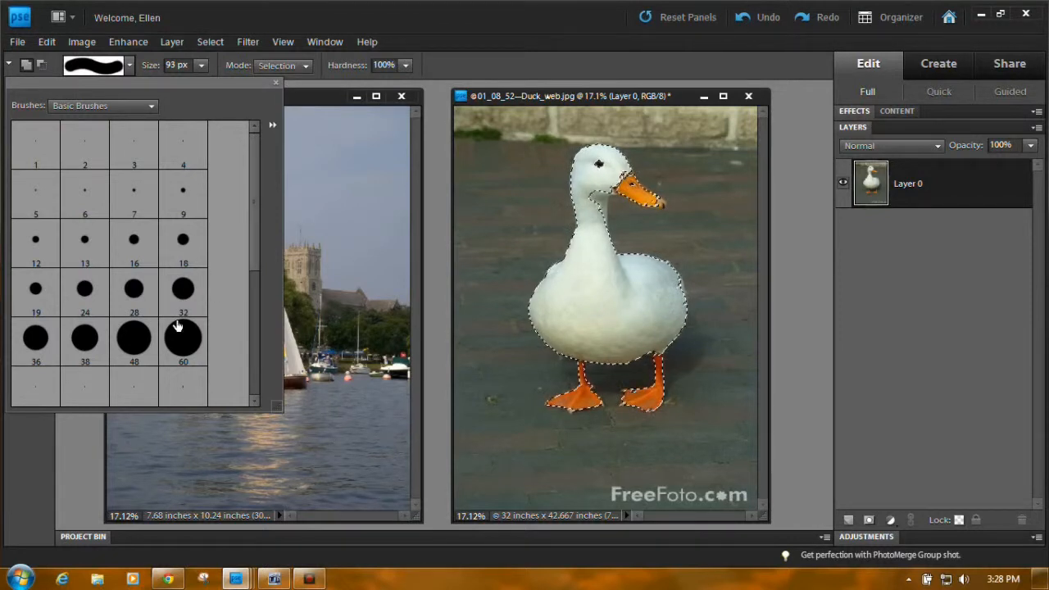
{"action": "left_click", "coordinate": [133, 294]}
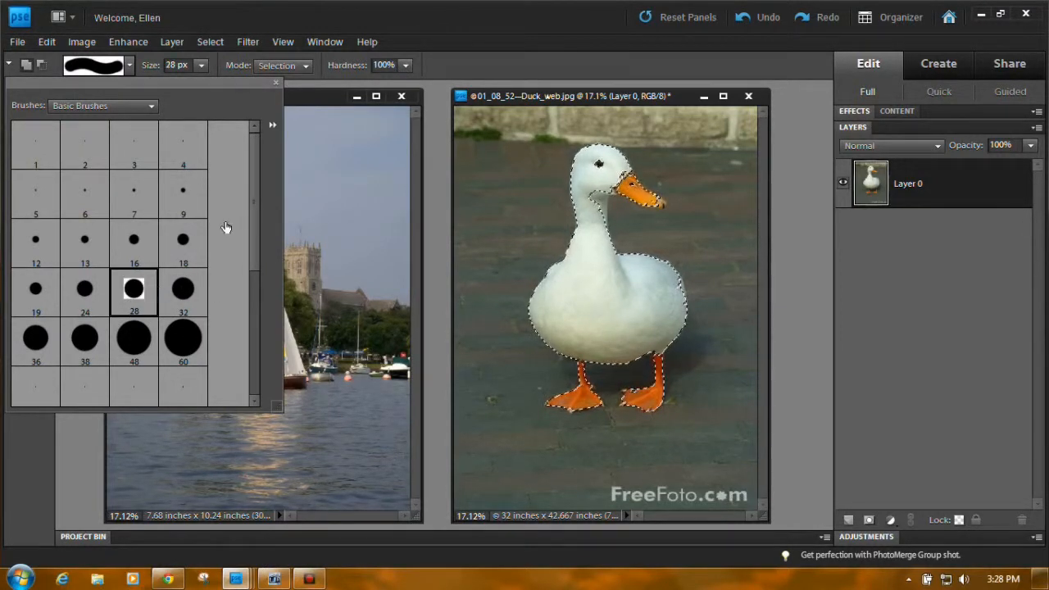
{"action": "left_click", "coordinate": [275, 81]}
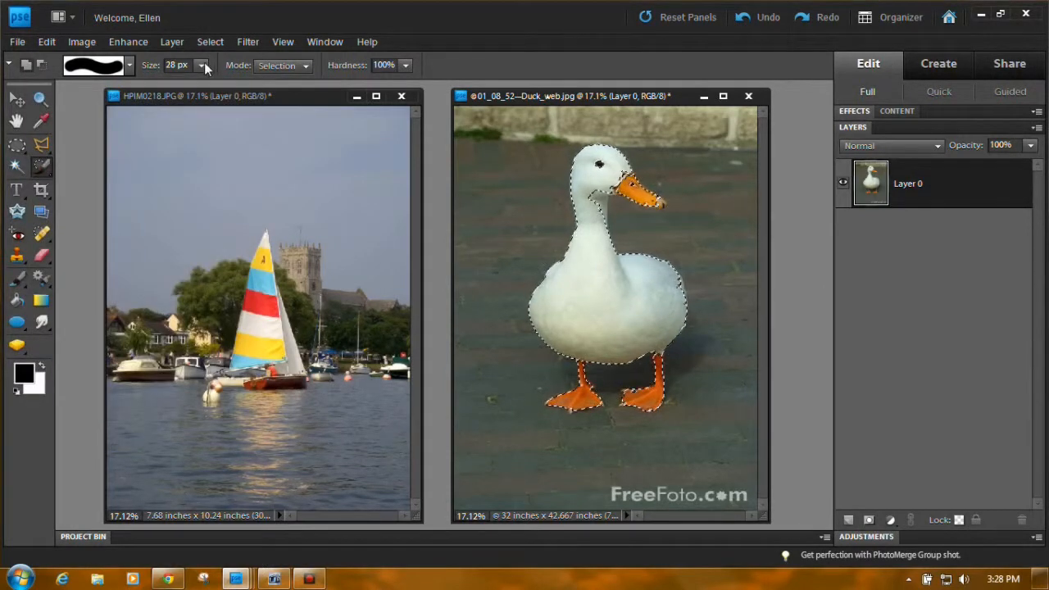
{"action": "left_click", "coordinate": [307, 66]}
{"action": "left_click", "coordinate": [306, 65]}
- Paint the missed areas of the duck's beak, beak tip, chin and front of the neck into the selection with the Selection Brush
{"action": "left_click", "coordinate": [41, 99]}
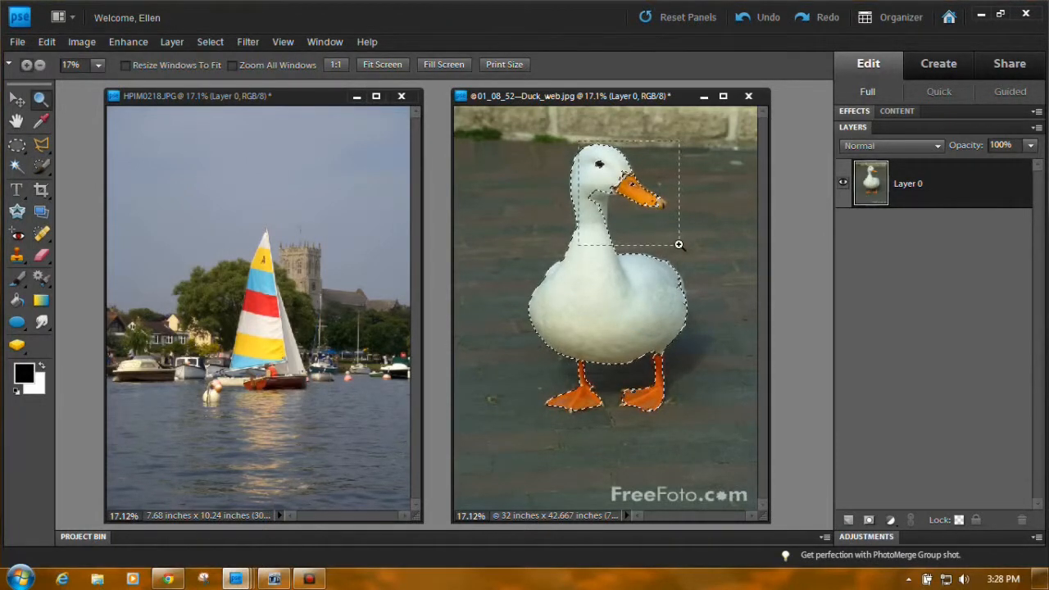
{"action": "left_click_drag", "start_coordinate": [678, 244], "coordinate": [679, 244]}
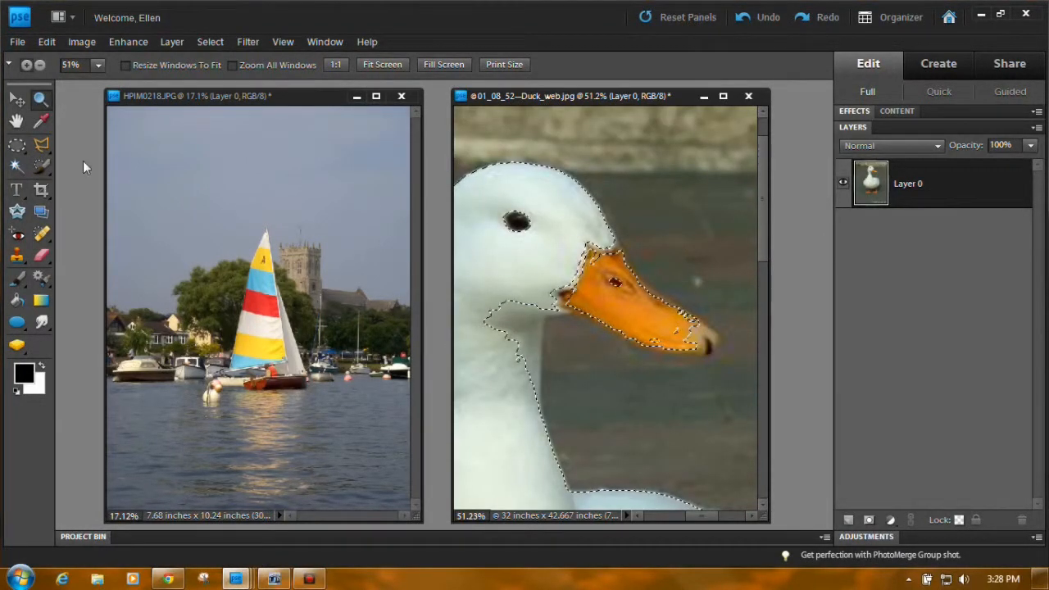
{"action": "left_click", "coordinate": [41, 167]}
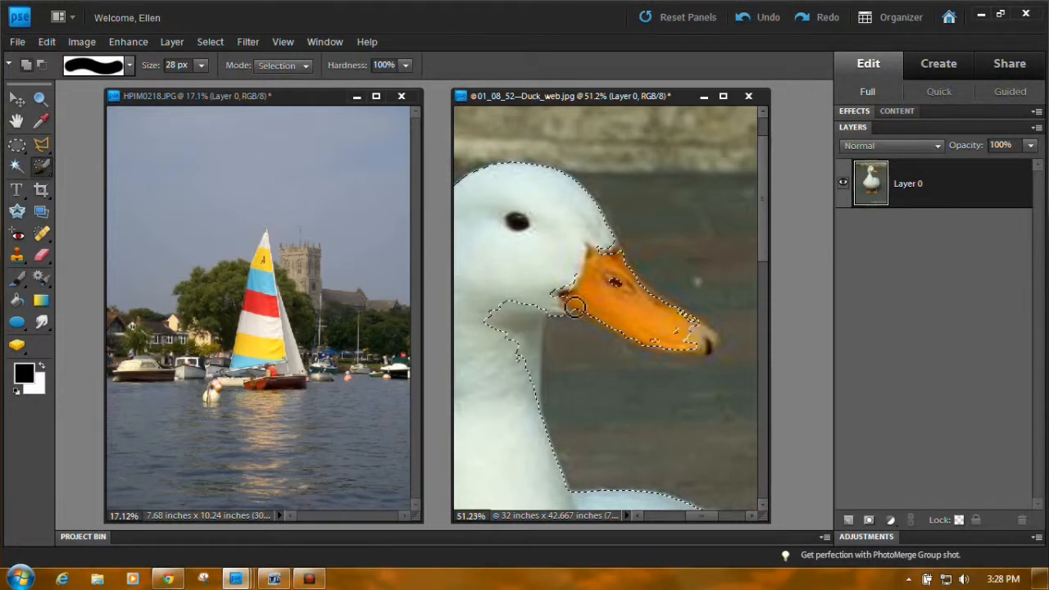
{"action": "left_click_drag", "start_coordinate": [565, 302], "coordinate": [618, 258]}
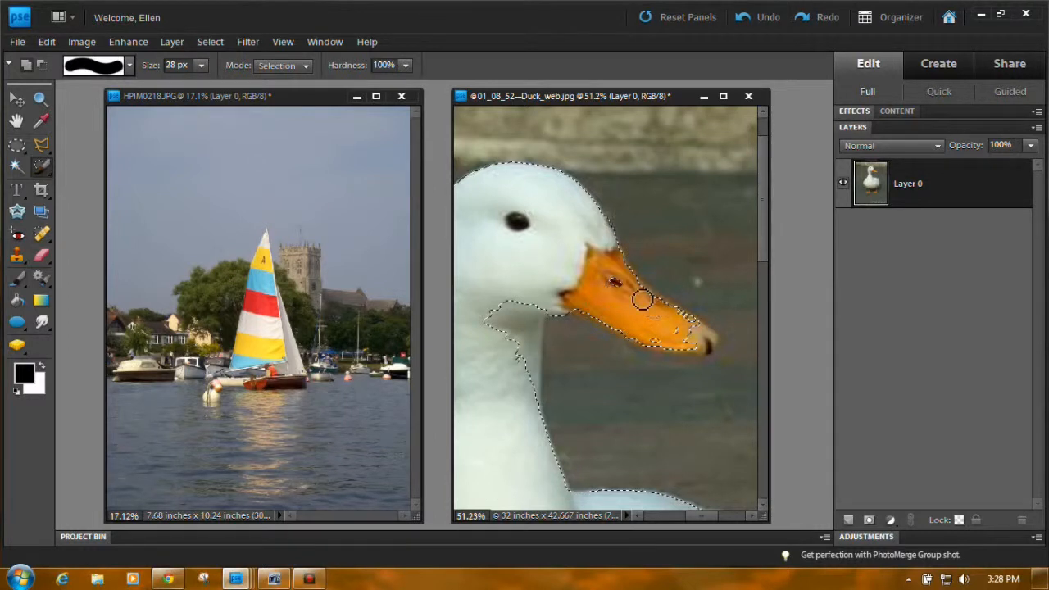
{"action": "left_click_drag", "start_coordinate": [717, 341], "coordinate": [714, 338]}
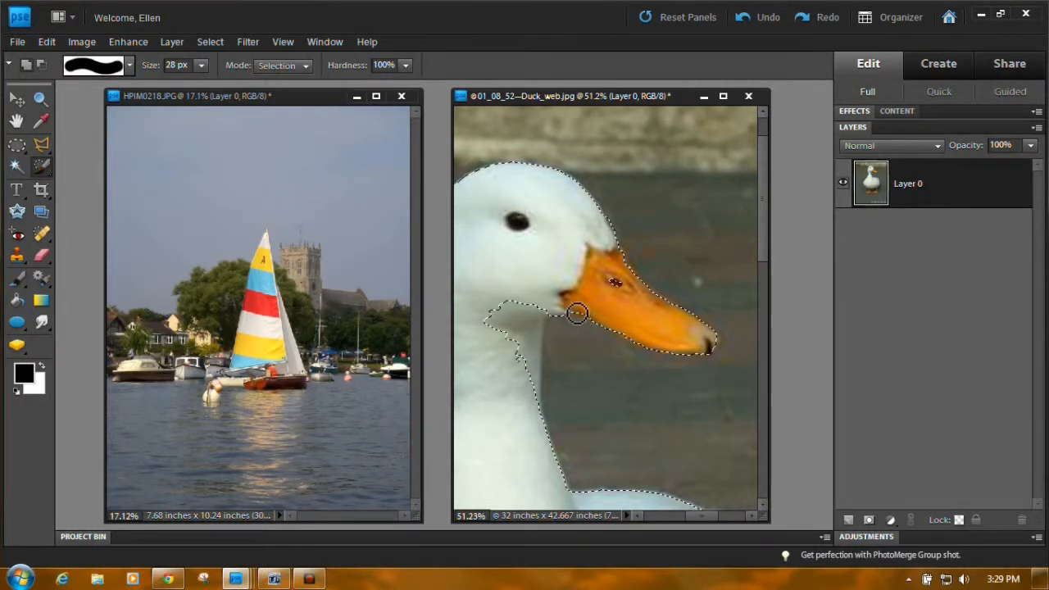
{"action": "left_click_drag", "start_coordinate": [554, 318], "coordinate": [542, 355]}
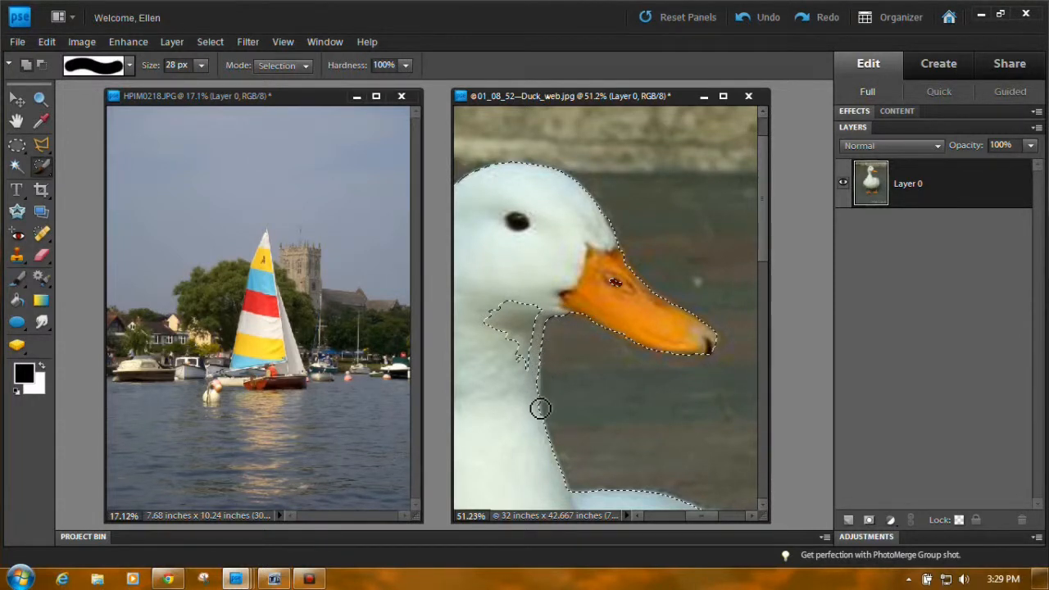
{"action": "mouse_move", "coordinate": [544, 336]}
{"action": "left_mouse_down"}
{"action": "mouse_move", "coordinate": [530, 383]}
{"action": "mouse_move", "coordinate": [540, 316]}
{"action": "mouse_move", "coordinate": [521, 381]}
{"action": "mouse_move", "coordinate": [534, 306]}
{"action": "mouse_move", "coordinate": [520, 380]}
{"action": "mouse_move", "coordinate": [535, 320]}
{"action": "mouse_move", "coordinate": [509, 341]}
{"action": "mouse_move", "coordinate": [516, 309]}
{"action": "mouse_move", "coordinate": [506, 304]}
{"action": "mouse_move", "coordinate": [492, 332]}
{"action": "mouse_move", "coordinate": [500, 299]}
{"action": "mouse_move", "coordinate": [508, 342]}
{"action": "left_mouse_up"}
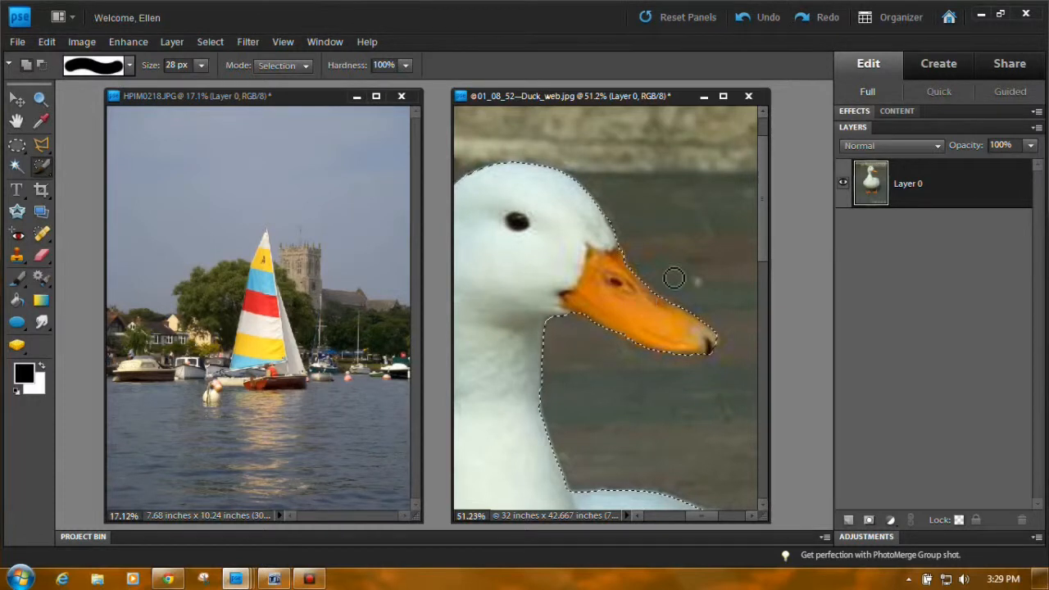
- Paint the missed spots along the duck's rear body edge and leg into the selection, and check the rest of its outline
{"action": "left_click_drag", "start_coordinate": [767, 231], "coordinate": [763, 337]}
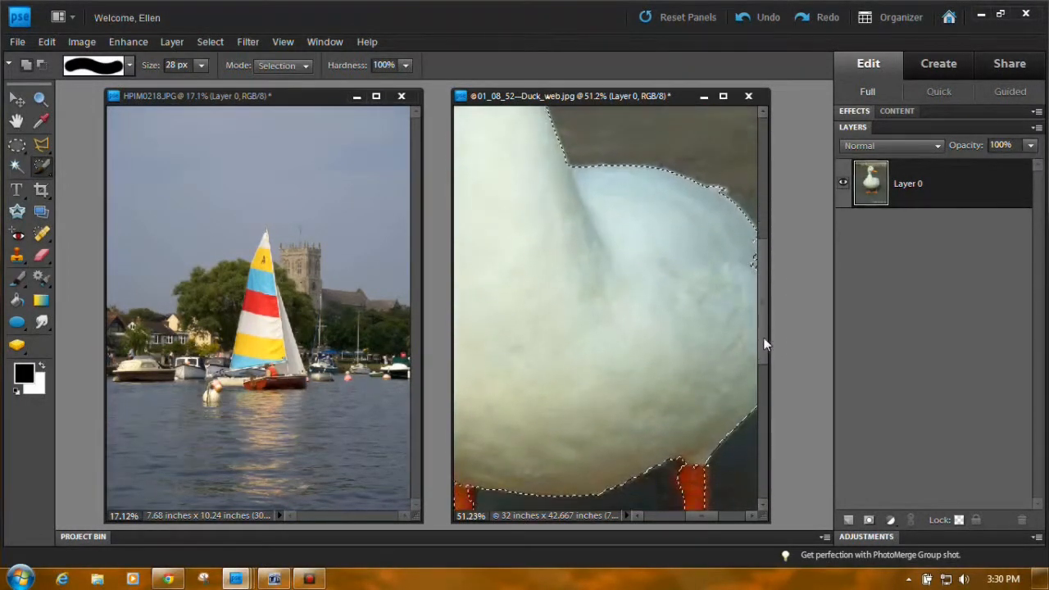
{"action": "left_click_drag", "start_coordinate": [696, 517], "coordinate": [719, 518]}
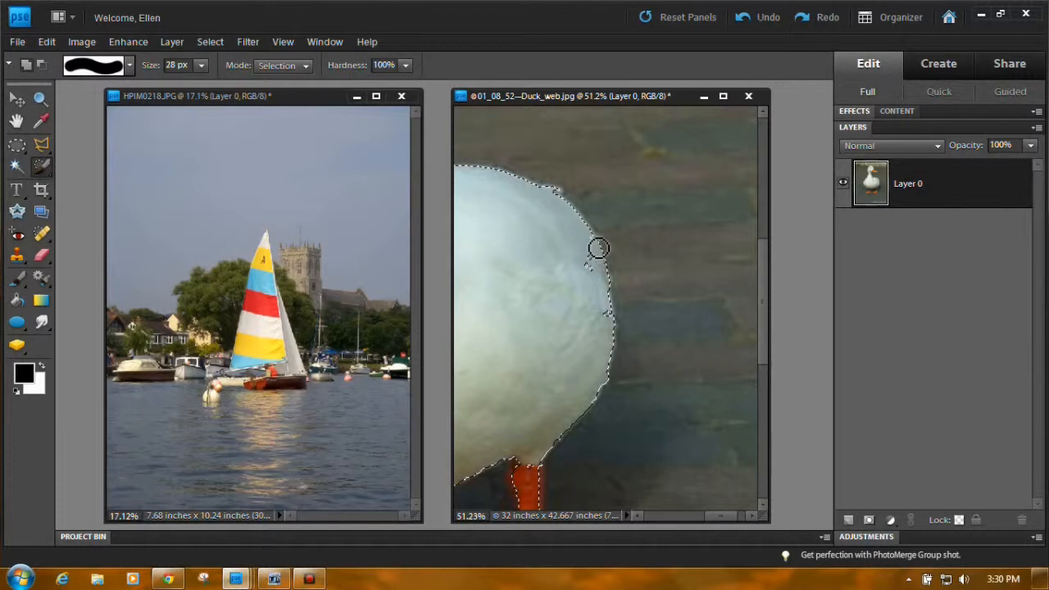
{"action": "mouse_move", "coordinate": [592, 240]}
{"action": "left_mouse_down"}
{"action": "mouse_move", "coordinate": [591, 281]}
{"action": "mouse_move", "coordinate": [600, 272]}
{"action": "mouse_move", "coordinate": [611, 325]}
{"action": "left_mouse_up"}
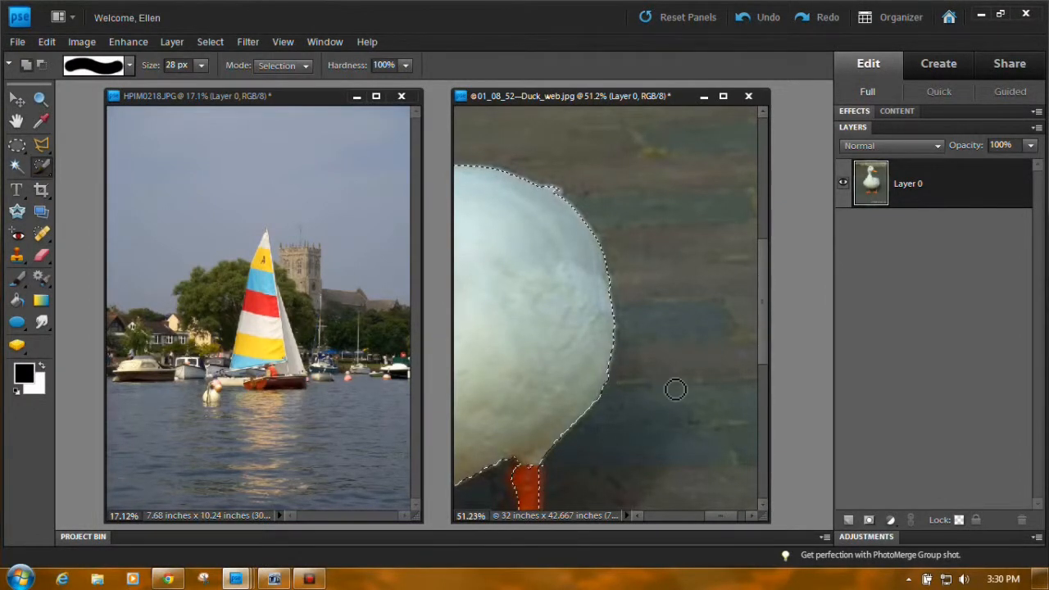
{"action": "left_click_drag", "start_coordinate": [765, 349], "coordinate": [763, 395]}
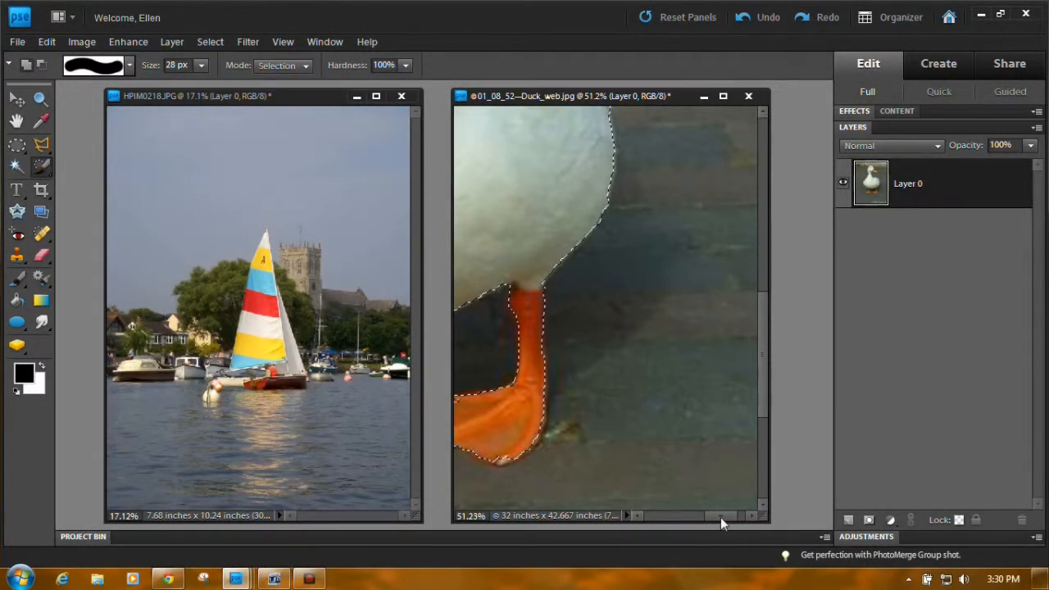
{"action": "left_click_drag", "start_coordinate": [722, 520], "coordinate": [707, 520]}
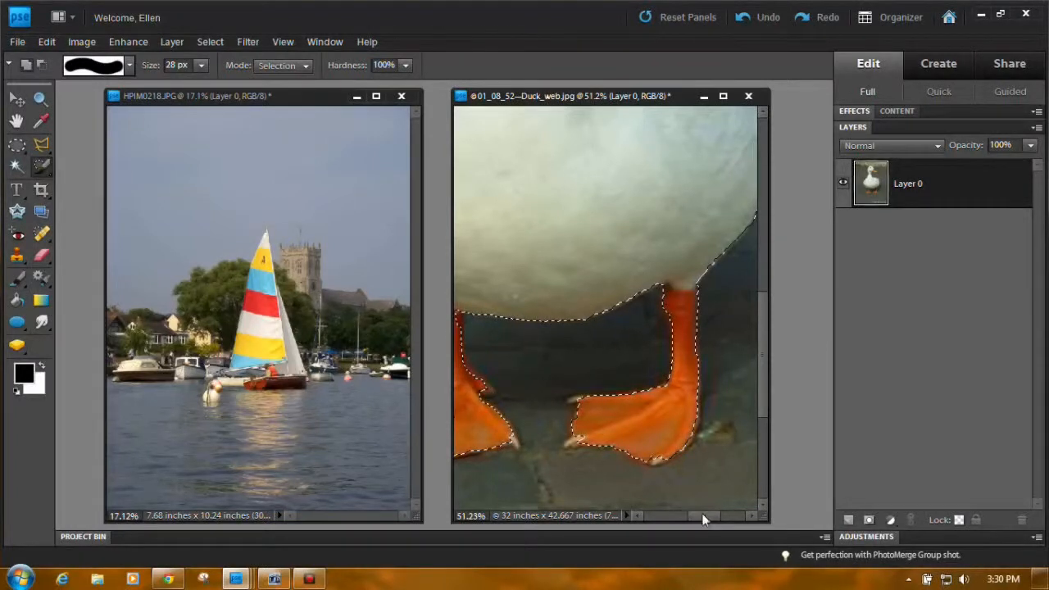
{"action": "left_click_drag", "start_coordinate": [703, 516], "coordinate": [667, 512]}
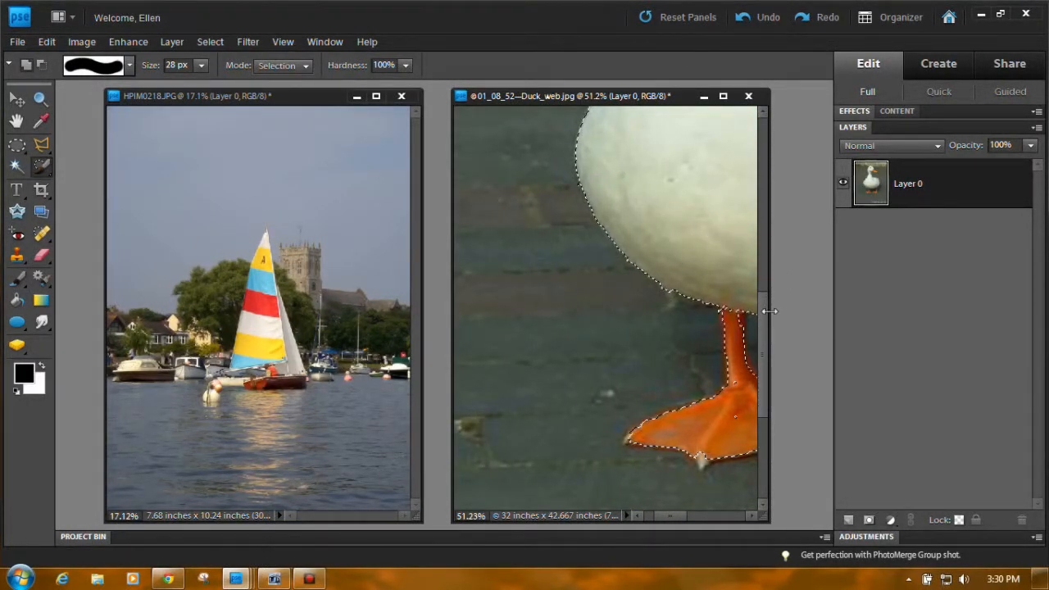
{"action": "left_click_drag", "start_coordinate": [765, 323], "coordinate": [782, 146]}
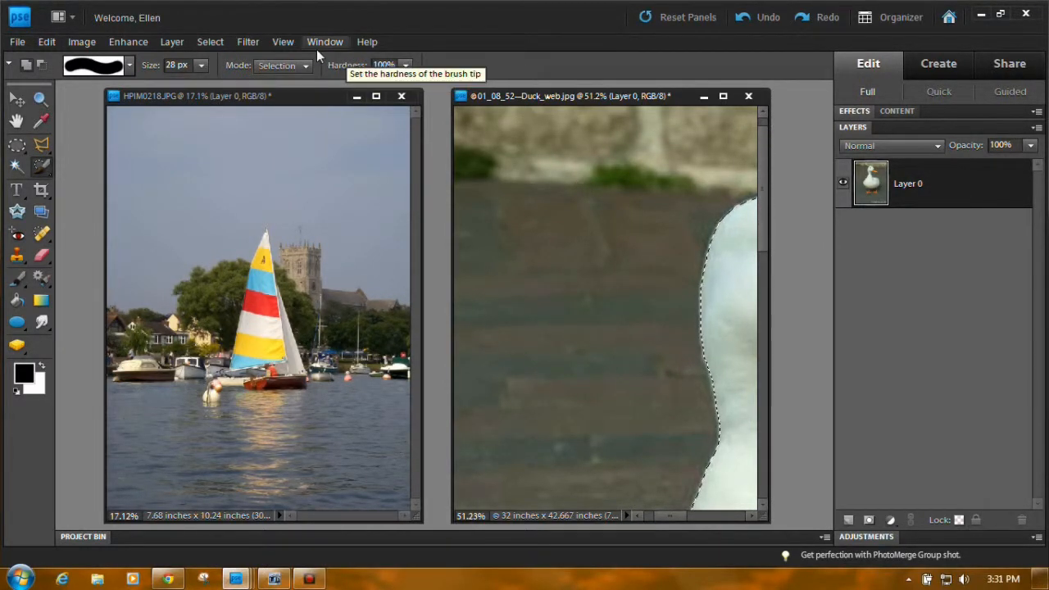
{"action": "left_click", "coordinate": [283, 43]}
{"action": "left_click", "coordinate": [313, 114]}
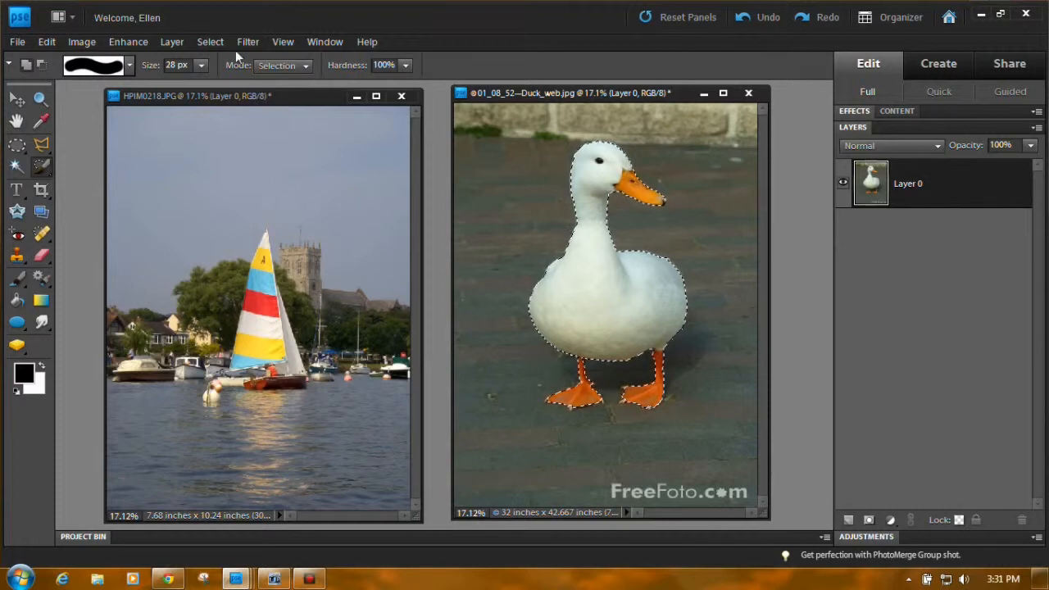
- Contract the duck selection slightly and feather it with a radius of 1 pixel
{"action": "left_click", "coordinate": [210, 42]}
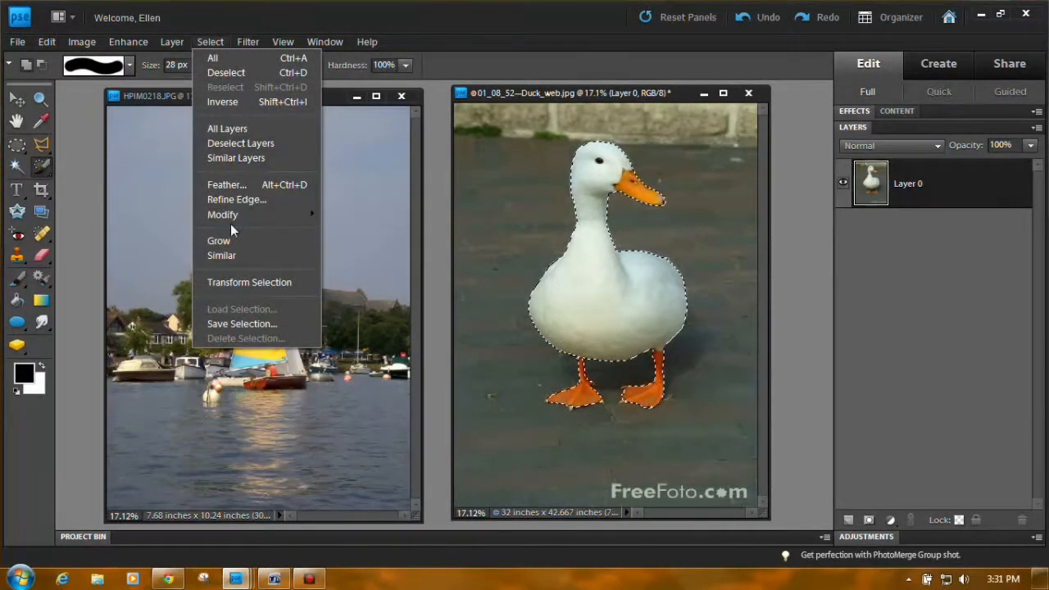
{"action": "mouse_move", "coordinate": [260, 214]}
{"action": "left_click", "coordinate": [353, 259]}
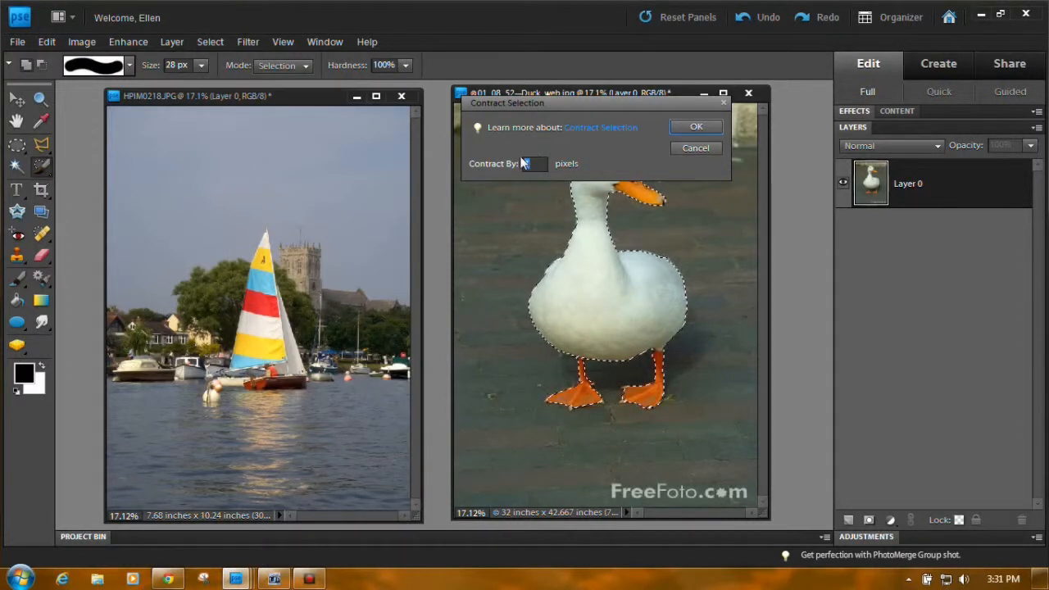
{"action": "left_click", "coordinate": [690, 126]}
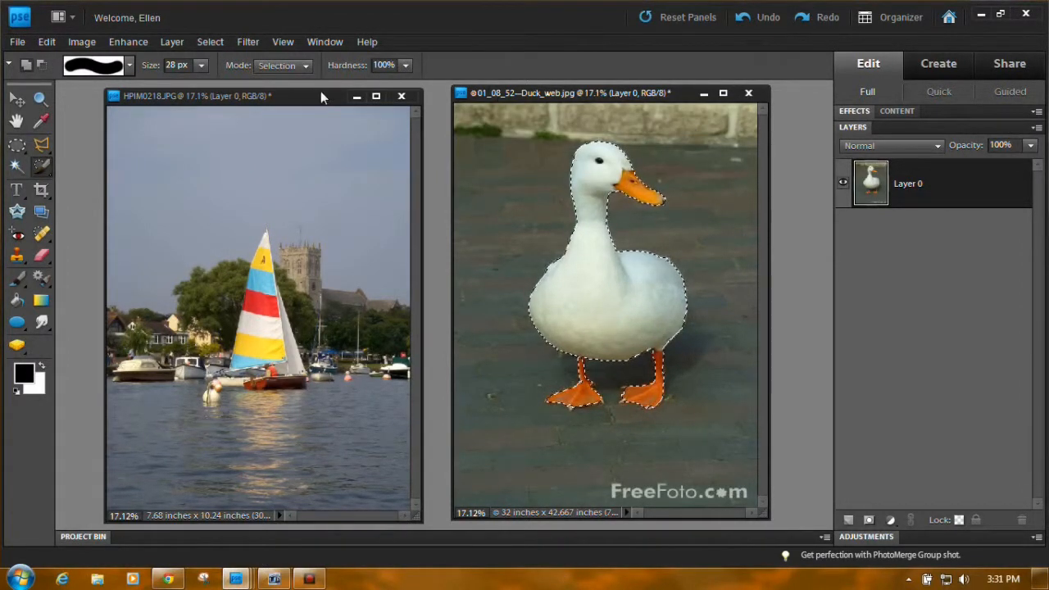
{"action": "left_click", "coordinate": [209, 41]}
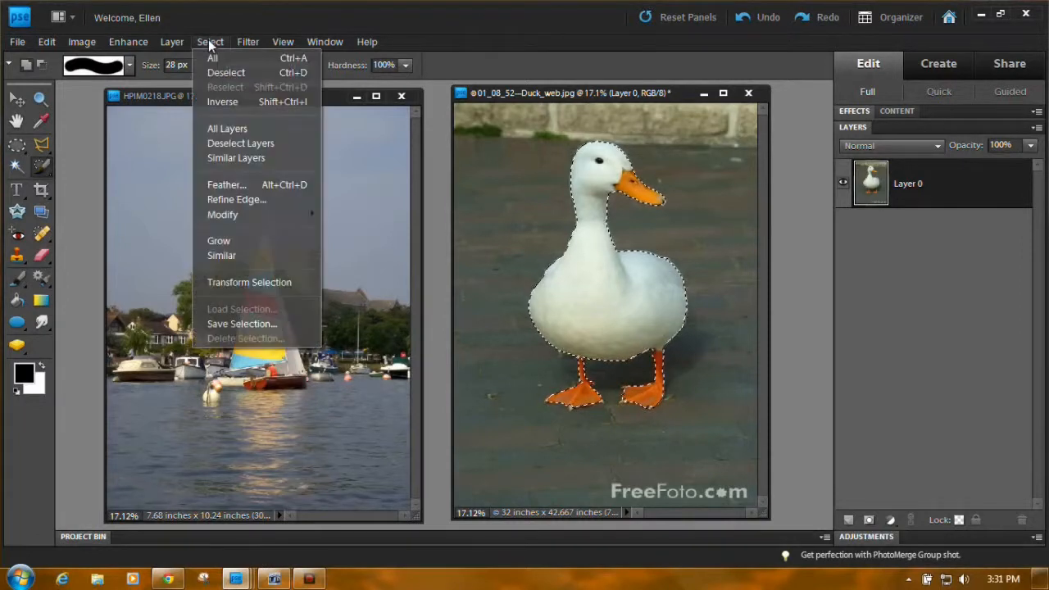
{"action": "left_click", "coordinate": [236, 186]}
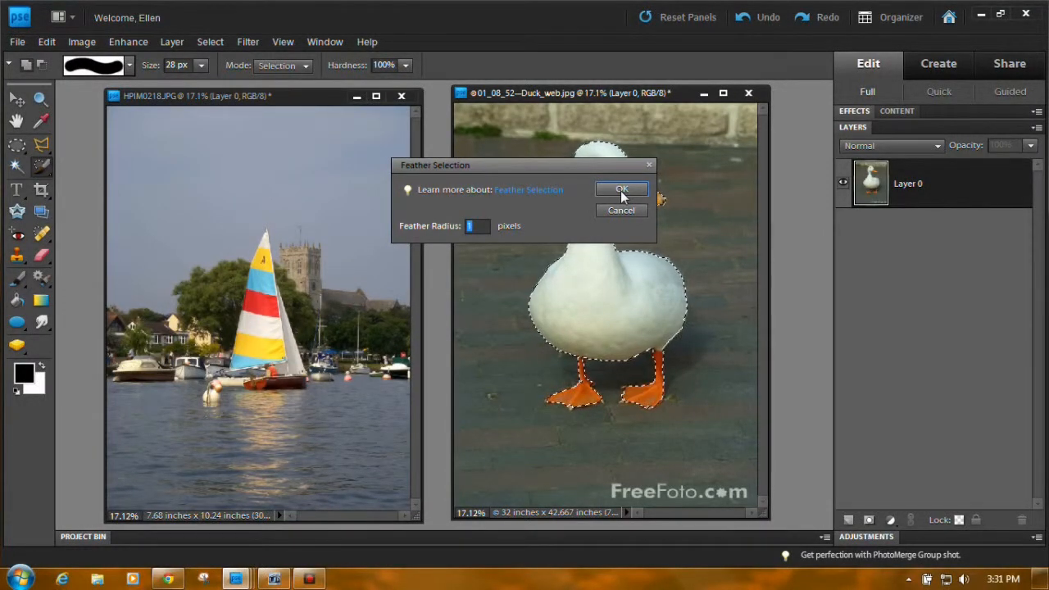
{"action": "left_click", "coordinate": [622, 192]}
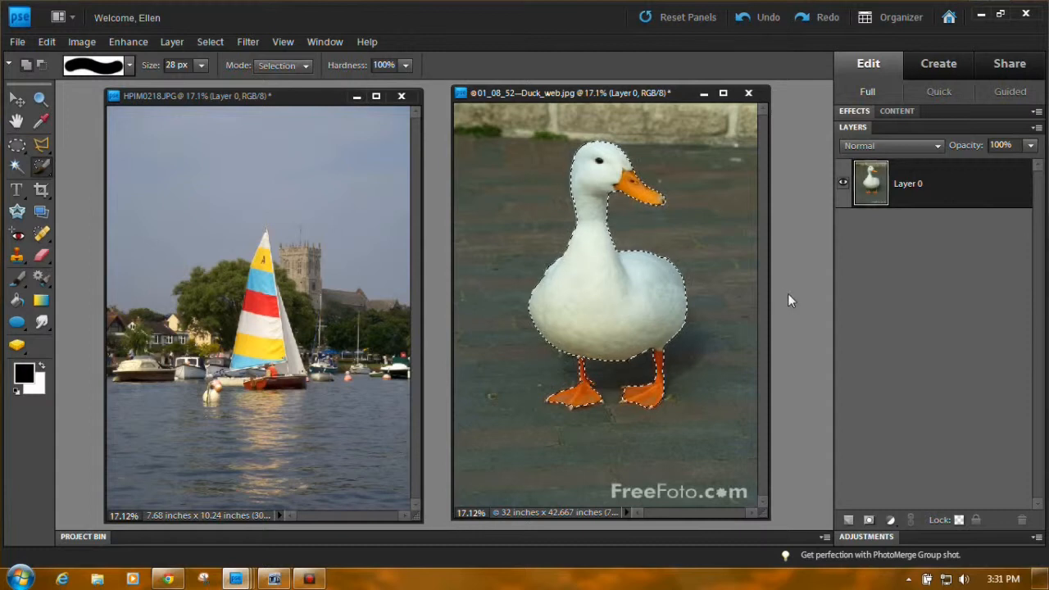
- Invert the selection, delete the background around the duck to transparency, and clear the selection
{"action": "left_click", "coordinate": [205, 41]}
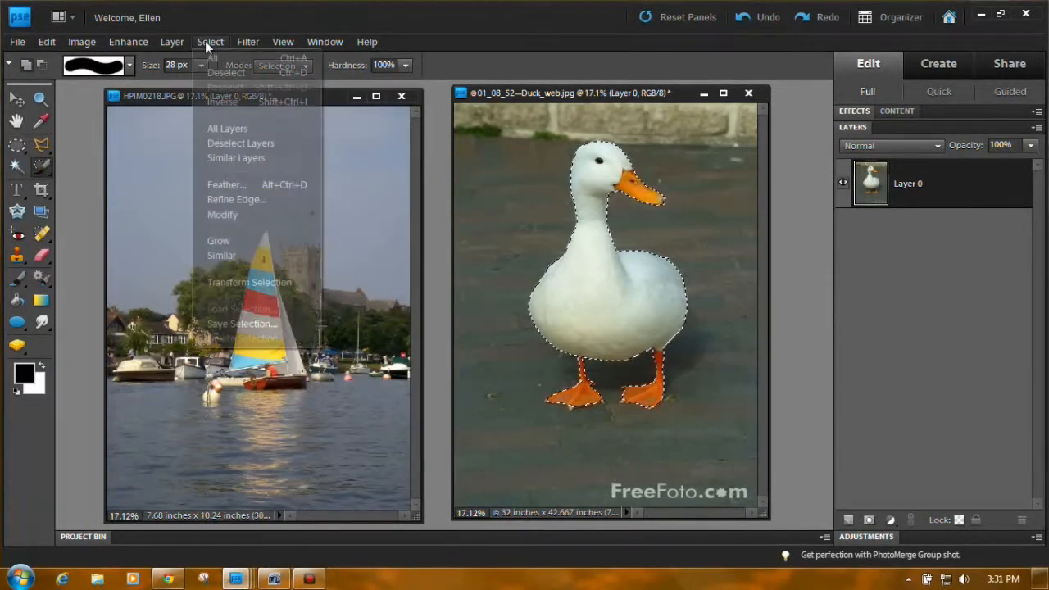
{"action": "left_click", "coordinate": [221, 102]}
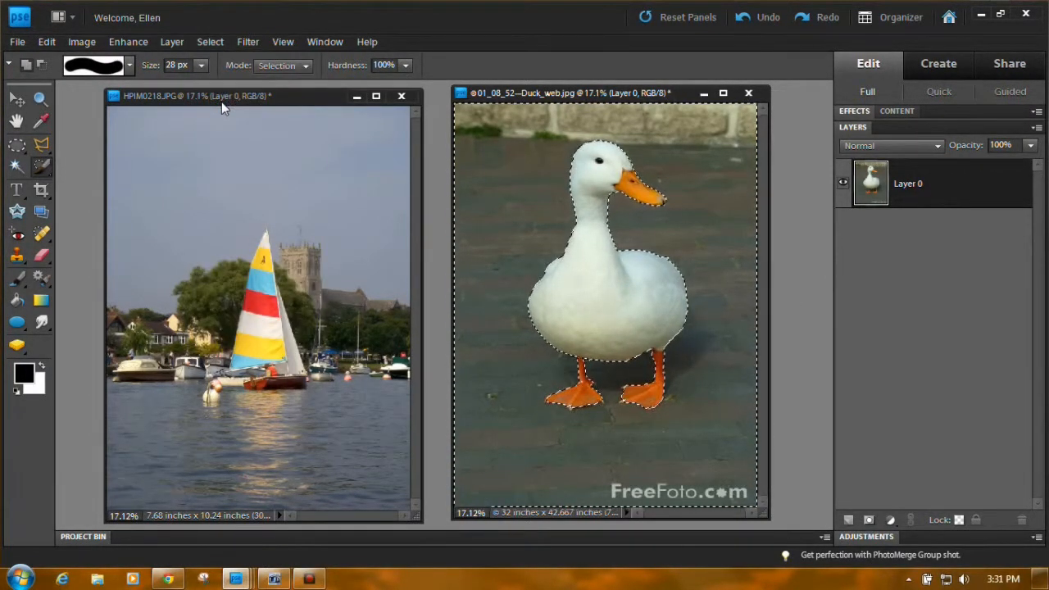
{"action": "key", "text": "Delete"}
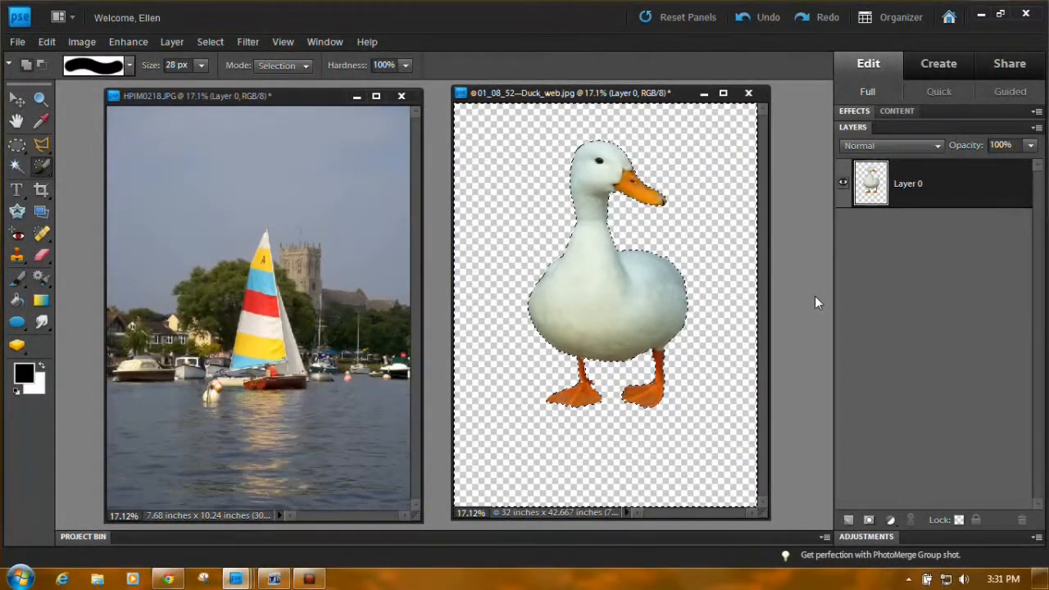
{"action": "key", "text": "ctrl+d"}
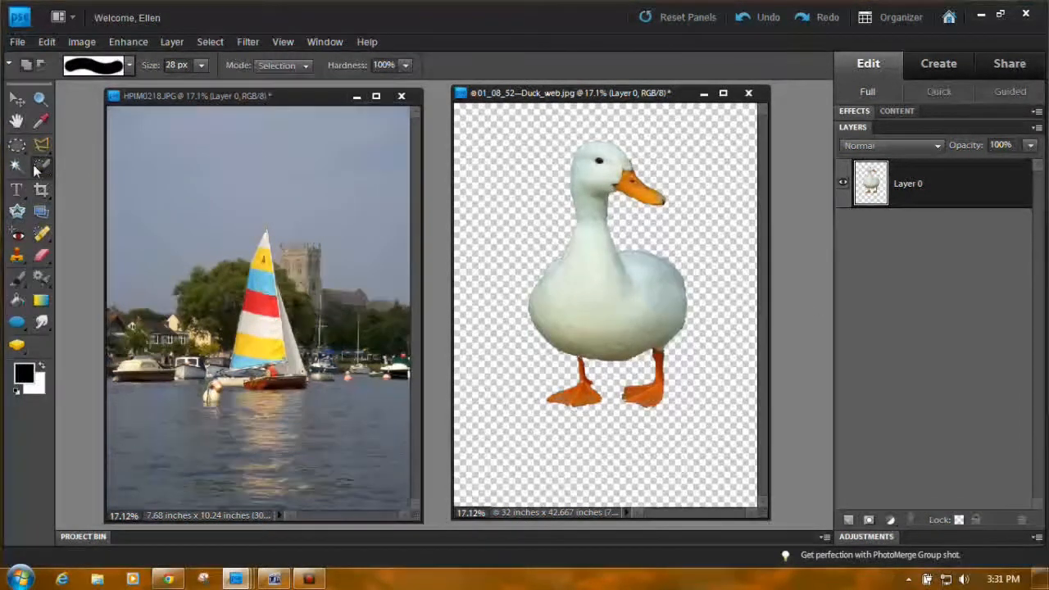
- Crop the cut-out duck image closer around the duck with the aspect ratio set to No Restriction
{"action": "left_click", "coordinate": [42, 191]}
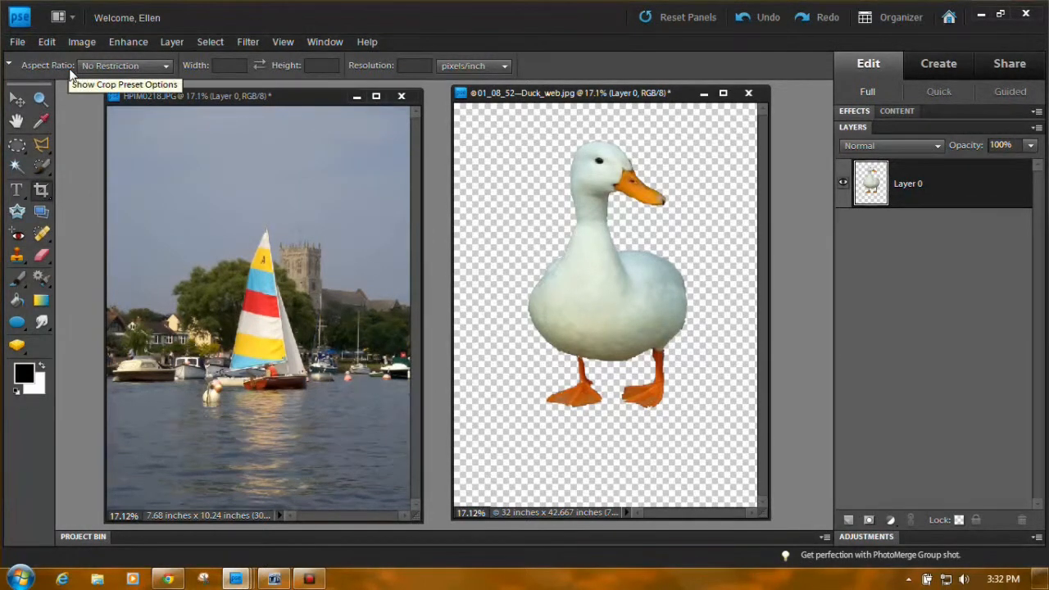
{"action": "left_click", "coordinate": [162, 69]}
{"action": "left_click", "coordinate": [153, 78]}
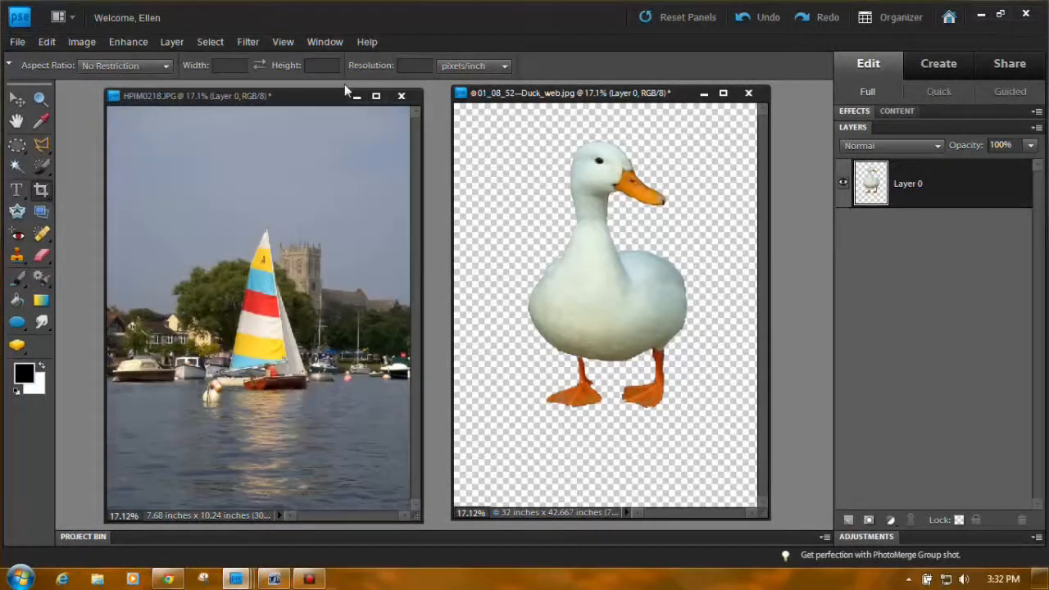
{"action": "left_click_drag", "start_coordinate": [506, 119], "coordinate": [711, 439]}
{"action": "left_click", "coordinate": [678, 446]}
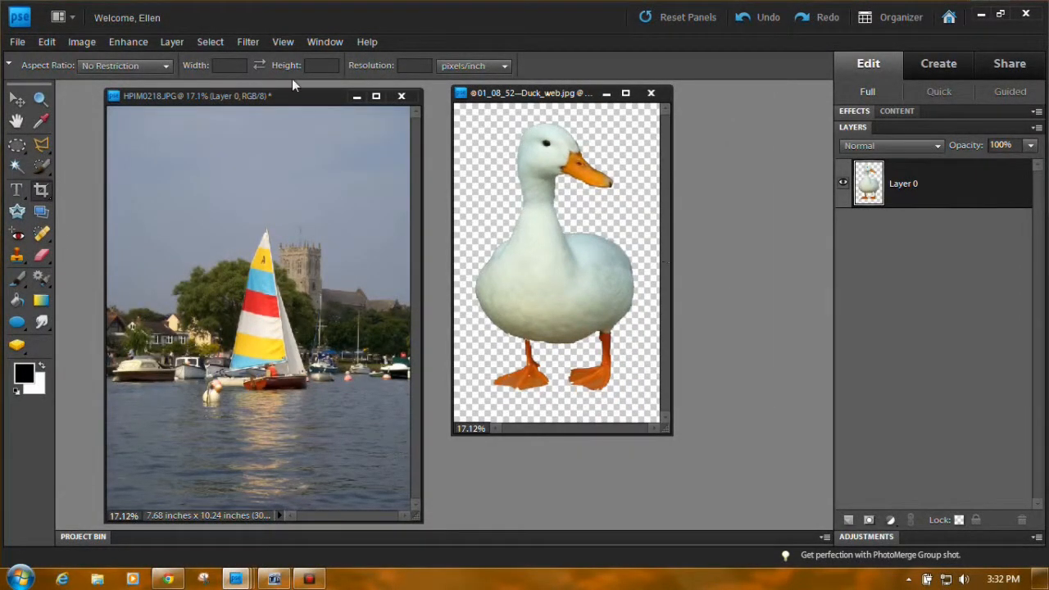
- Make the sailboat photo HPIM0218.JPG the active document
{"action": "left_click", "coordinate": [301, 102]}
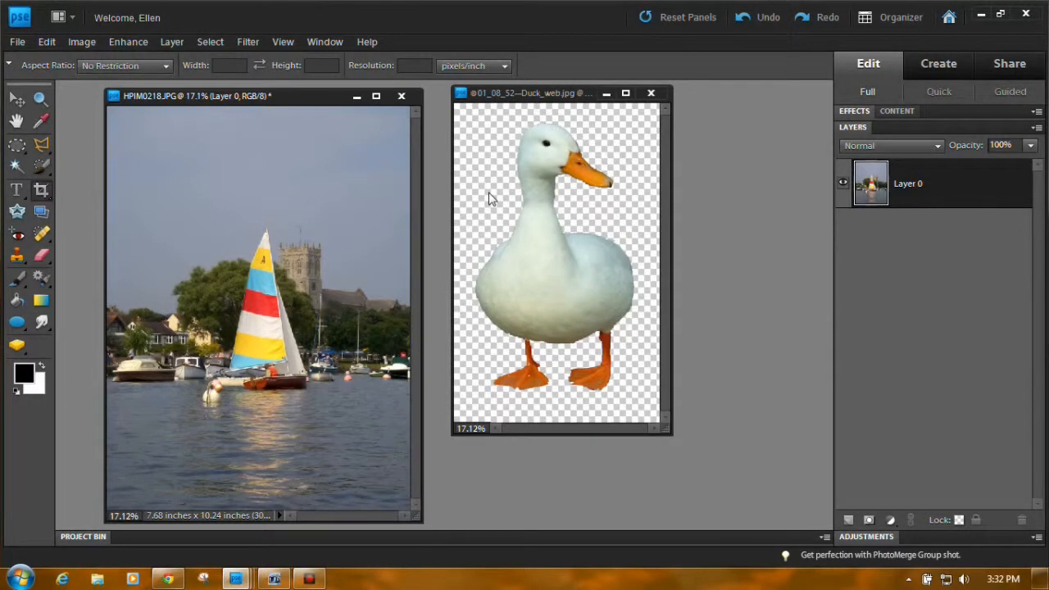
{"action": "left_click", "coordinate": [249, 42]}
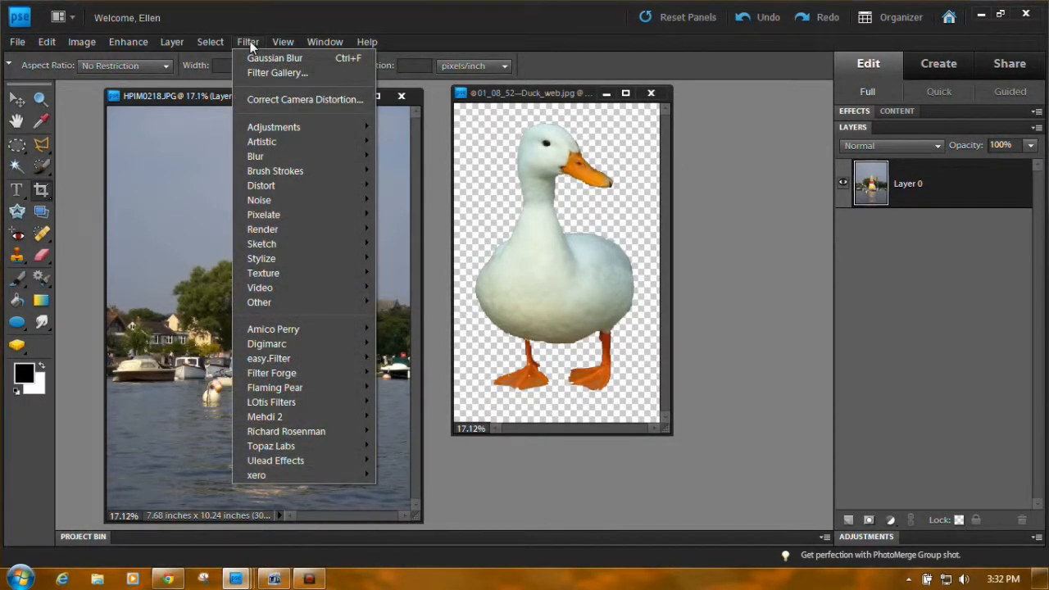
{"action": "left_click", "coordinate": [716, 146]}
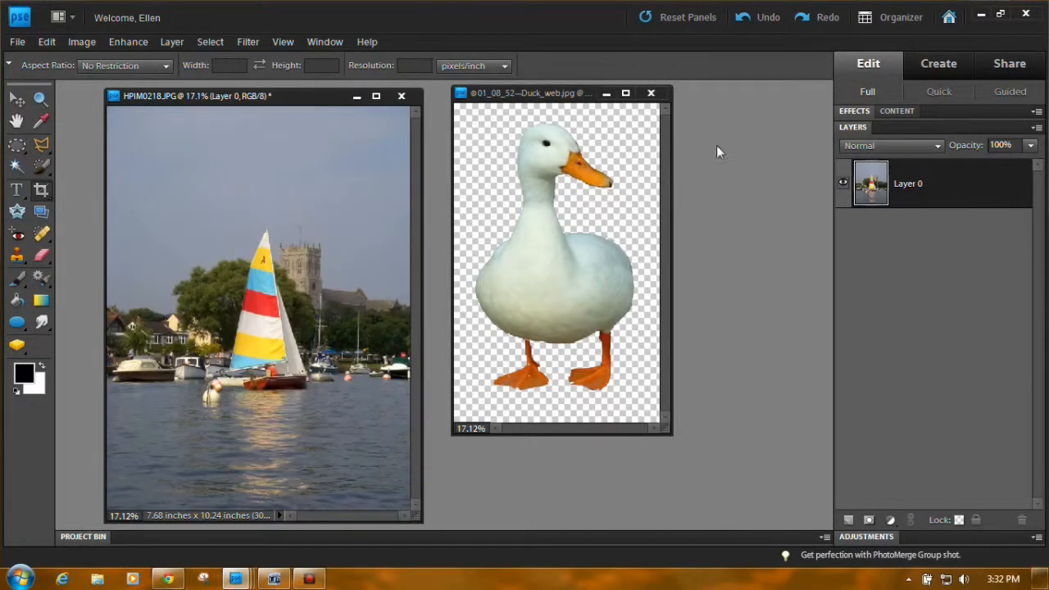
- Apply a slight Gaussian Blur to the cut-out duck, checking its head at 25% in the filter preview
{"action": "left_click", "coordinate": [593, 97]}
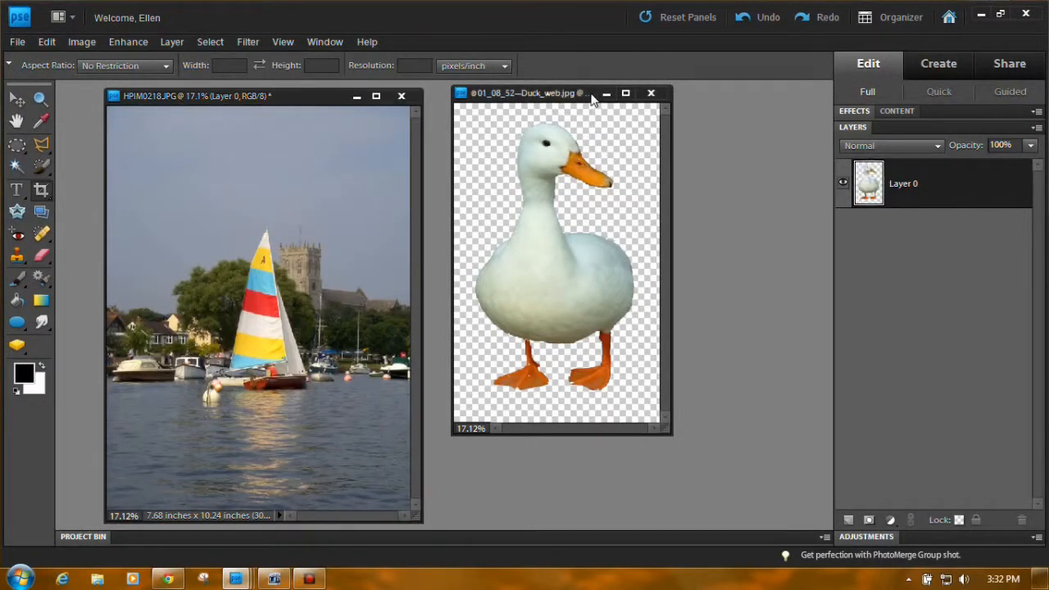
{"action": "left_click", "coordinate": [250, 42]}
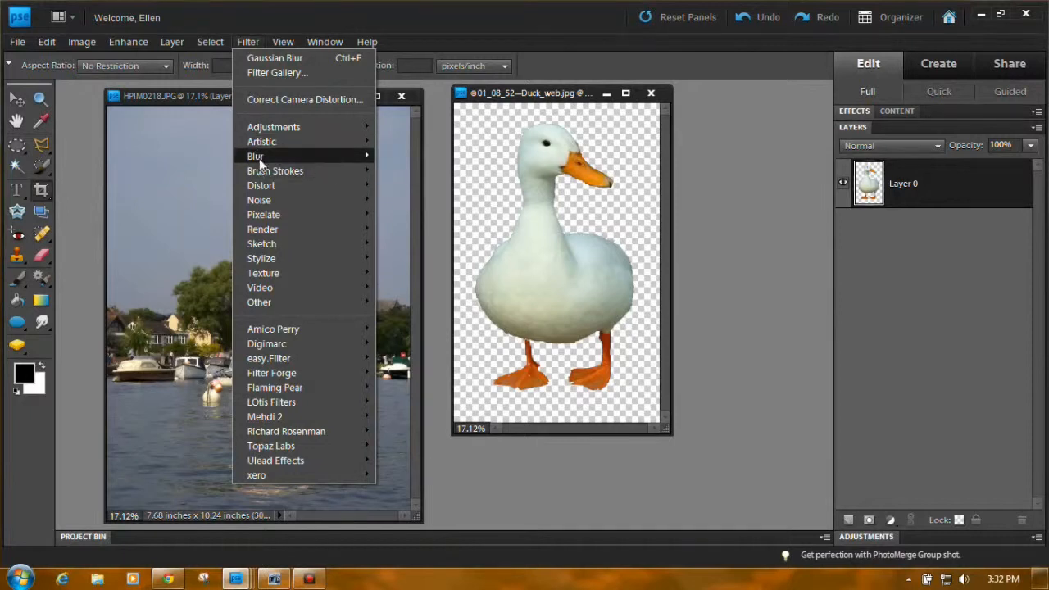
{"action": "mouse_move", "coordinate": [259, 157]}
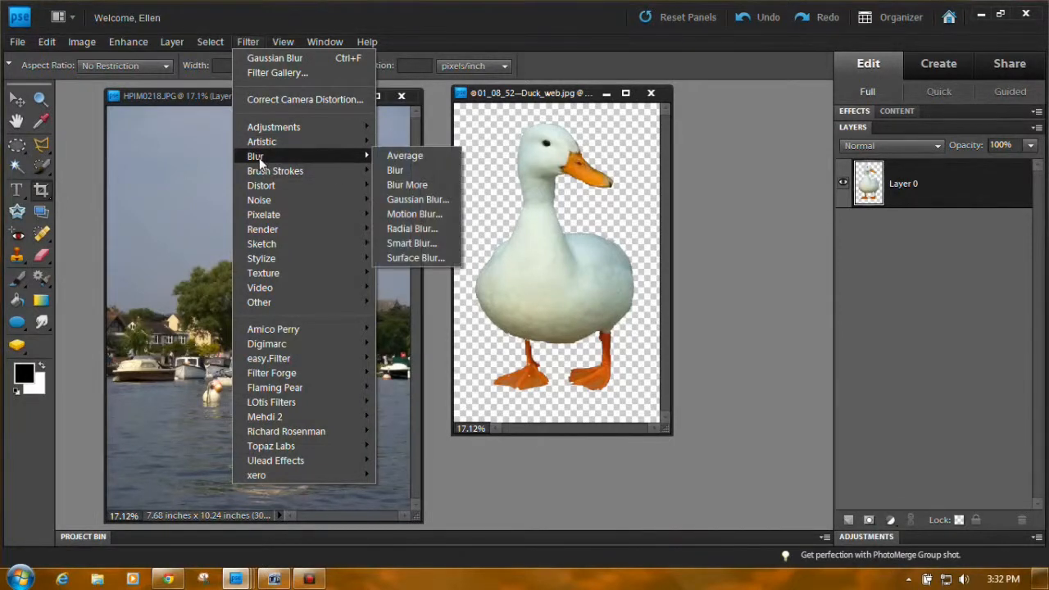
{"action": "left_click", "coordinate": [419, 200]}
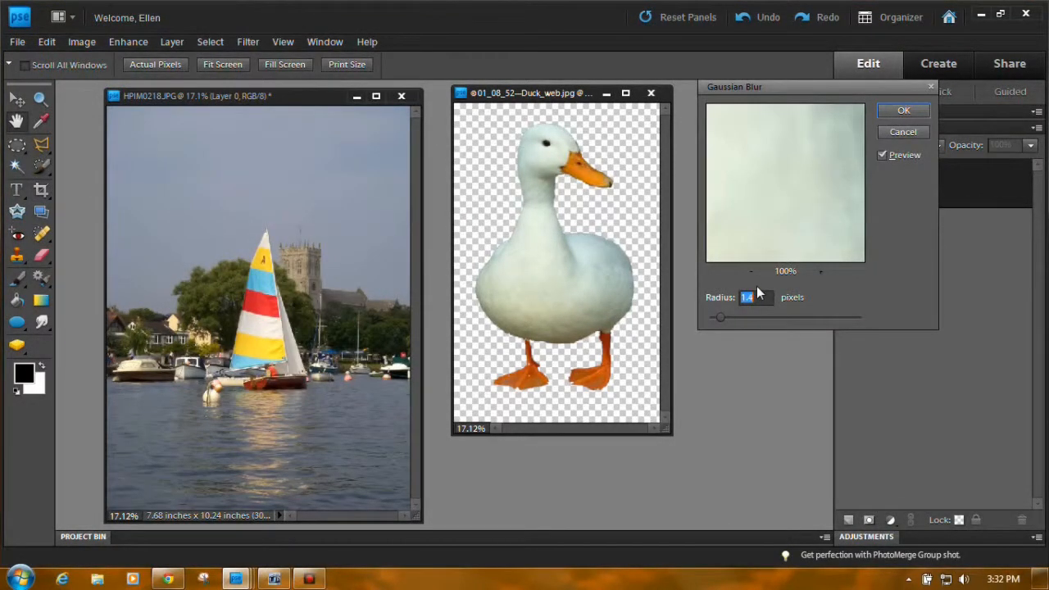
{"action": "left_click", "coordinate": [752, 271]}
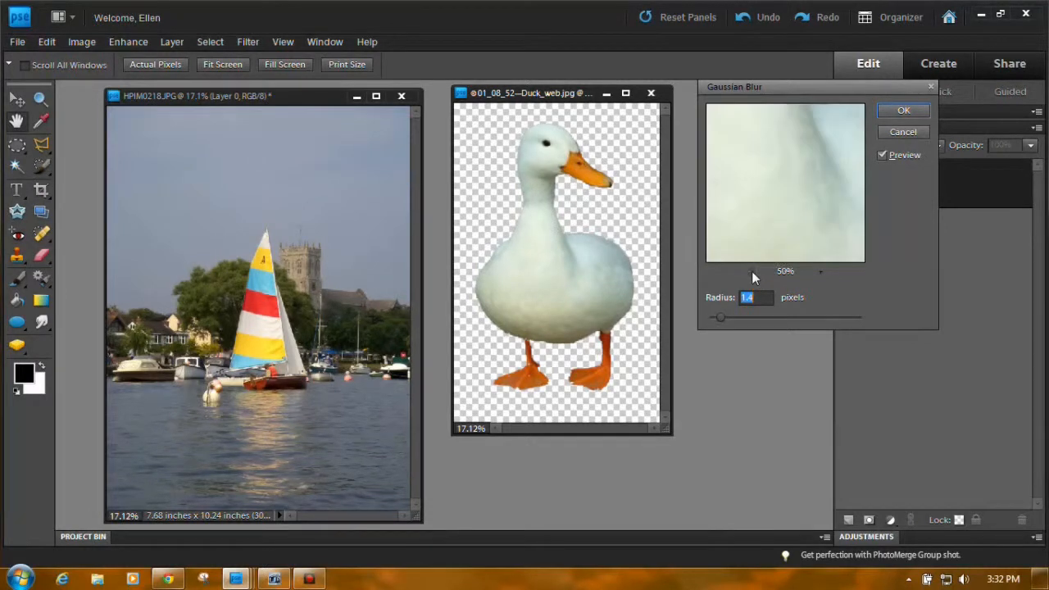
{"action": "left_click", "coordinate": [752, 271]}
{"action": "left_click", "coordinate": [751, 271]}
{"action": "left_click_drag", "start_coordinate": [754, 168], "coordinate": [770, 245]}
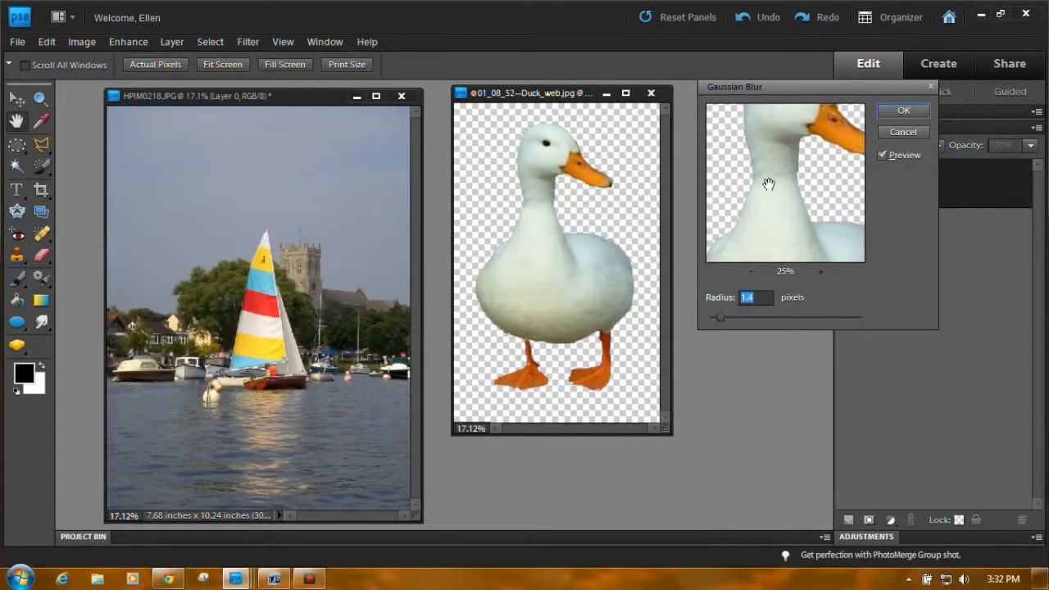
{"action": "left_click_drag", "start_coordinate": [768, 184], "coordinate": [767, 242]}
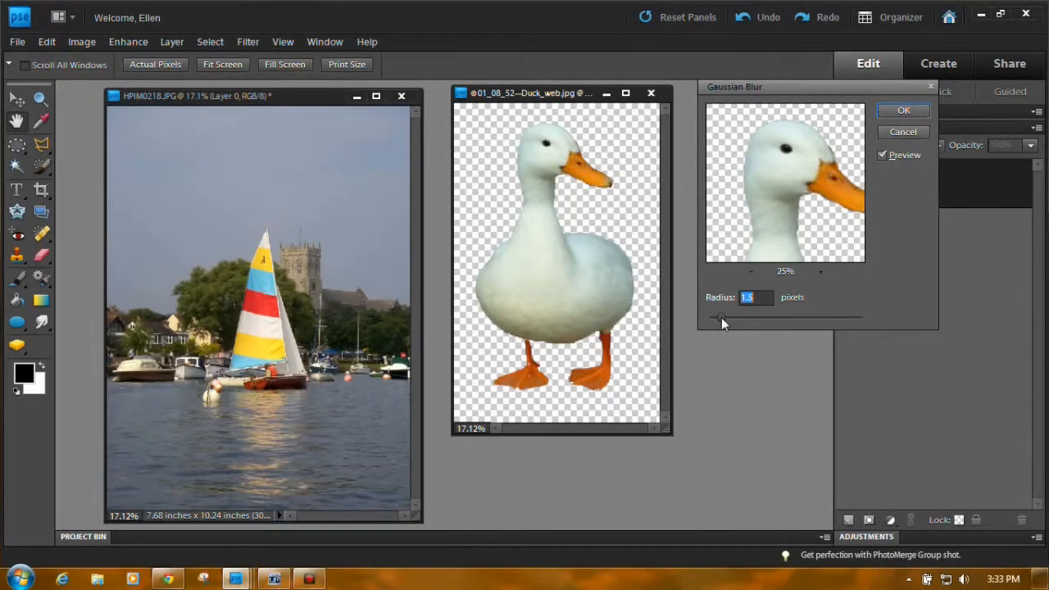
{"action": "mouse_move", "coordinate": [721, 318]}
{"action": "left_mouse_down"}
{"action": "mouse_move", "coordinate": [751, 320]}
{"action": "mouse_move", "coordinate": [724, 318]}
{"action": "left_mouse_up"}
{"action": "left_click_drag", "start_coordinate": [726, 318], "coordinate": [727, 318]}
{"action": "left_click", "coordinate": [893, 111]}
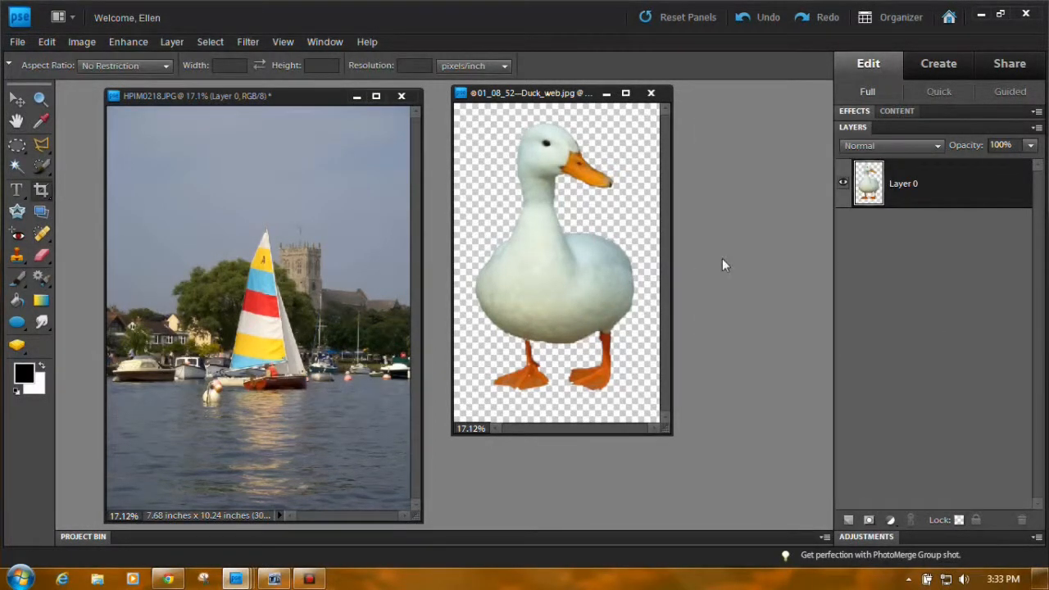
- Reduce the cut-out duck's saturation slightly with Adjust Hue/Saturation
{"action": "left_click", "coordinate": [127, 43]}
{"action": "mouse_move", "coordinate": [183, 191]}
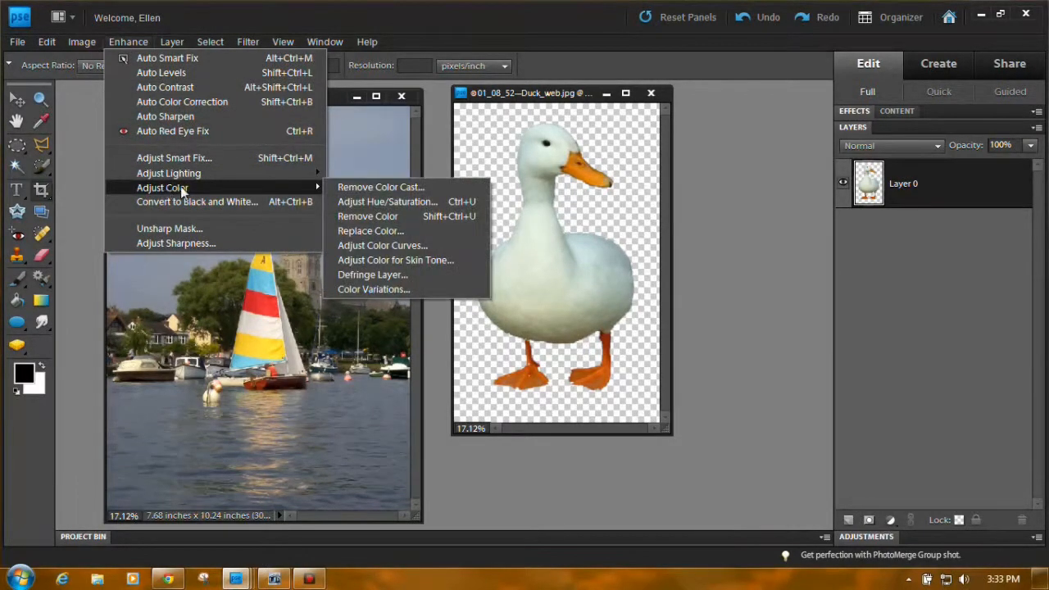
{"action": "left_click", "coordinate": [357, 202]}
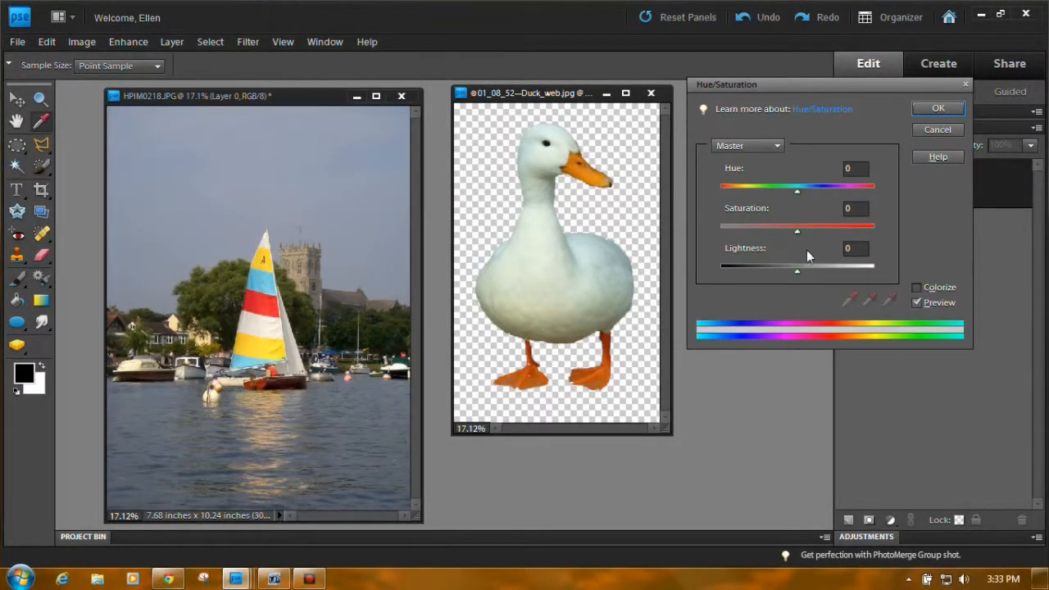
{"action": "mouse_move", "coordinate": [797, 231]}
{"action": "left_mouse_down"}
{"action": "mouse_move", "coordinate": [776, 235]}
{"action": "mouse_move", "coordinate": [835, 235]}
{"action": "mouse_move", "coordinate": [789, 227]}
{"action": "left_mouse_up"}
{"action": "left_click", "coordinate": [939, 111]}
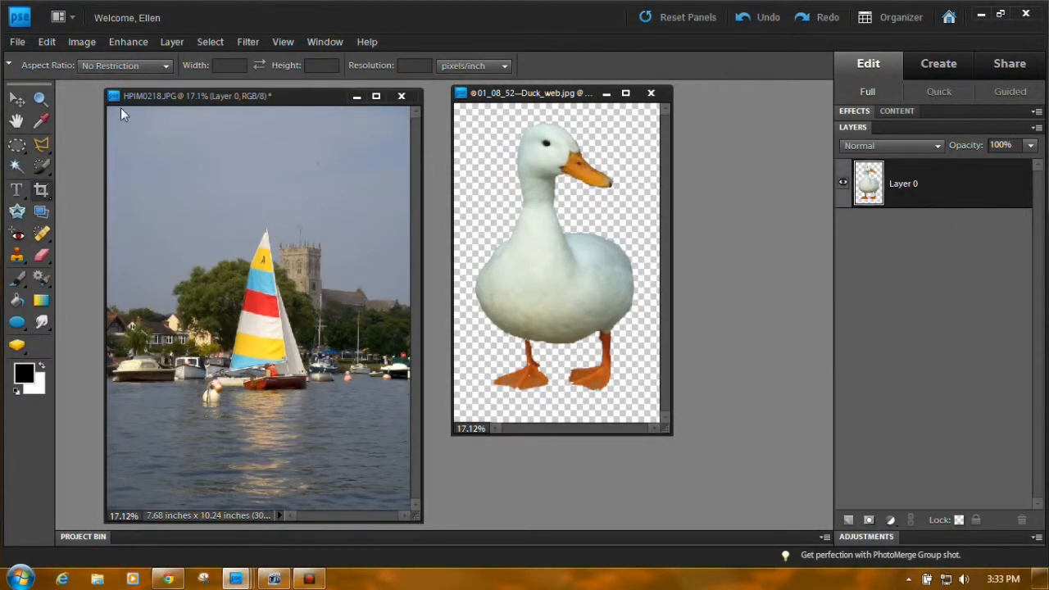
- Place a copy of the duck into the sailboat photo with the Move tool, over the tree and sail
{"action": "left_click", "coordinate": [17, 99]}
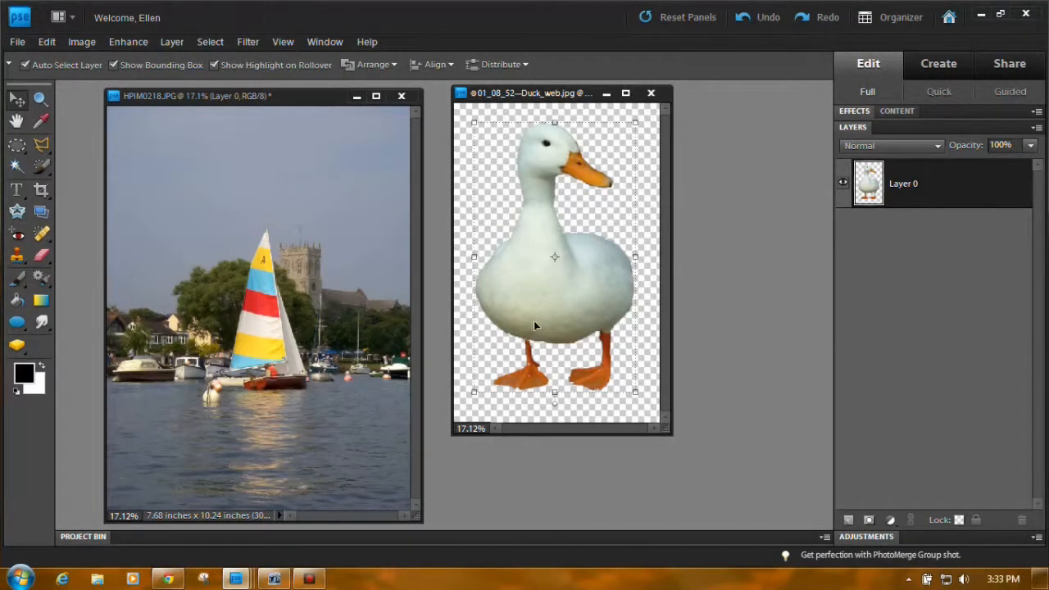
{"action": "left_click_drag", "start_coordinate": [554, 293], "coordinate": [309, 330]}
{"action": "left_click_drag", "start_coordinate": [243, 303], "coordinate": [241, 305]}
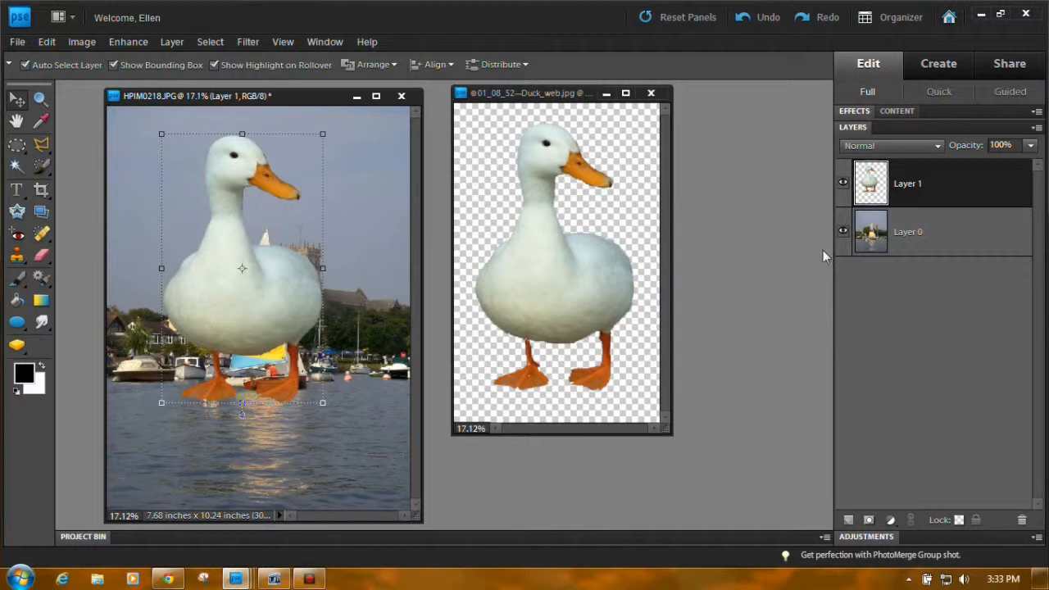
- Lower the duck layer's opacity to 25% to see the sailboat beneath, and restore it to 100%
{"action": "left_click", "coordinate": [1030, 145]}
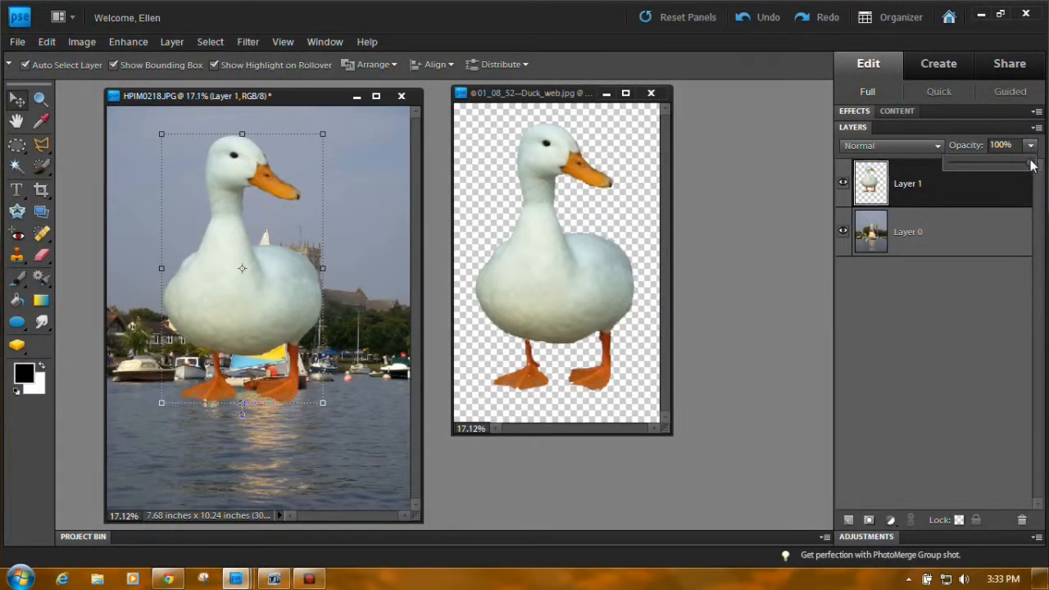
{"action": "left_click_drag", "start_coordinate": [1029, 163], "coordinate": [987, 160]}
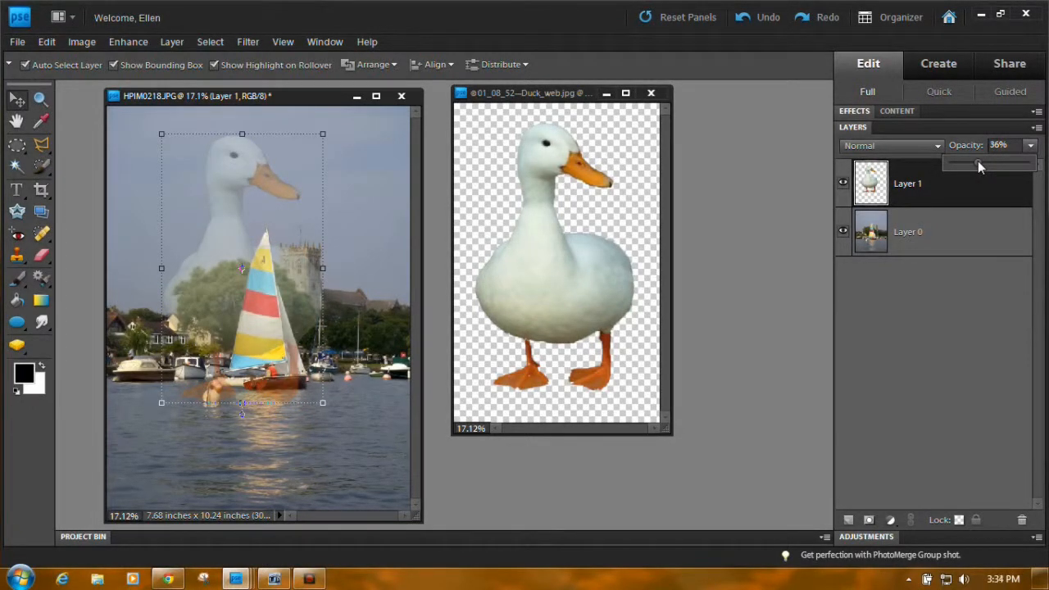
{"action": "left_click_drag", "start_coordinate": [977, 165], "coordinate": [970, 166]}
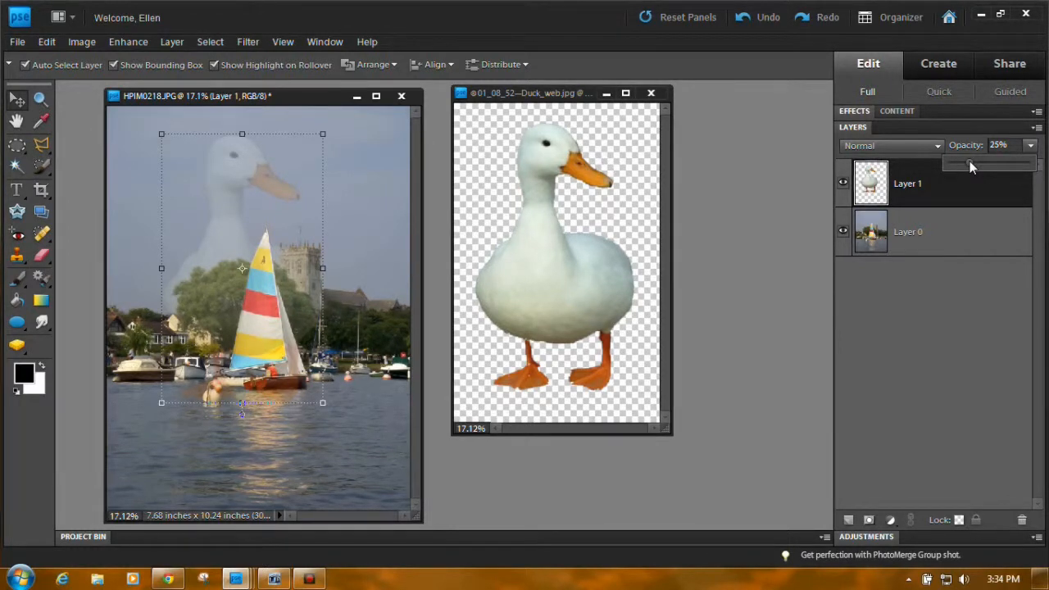
{"action": "left_click_drag", "start_coordinate": [969, 161], "coordinate": [1036, 162]}
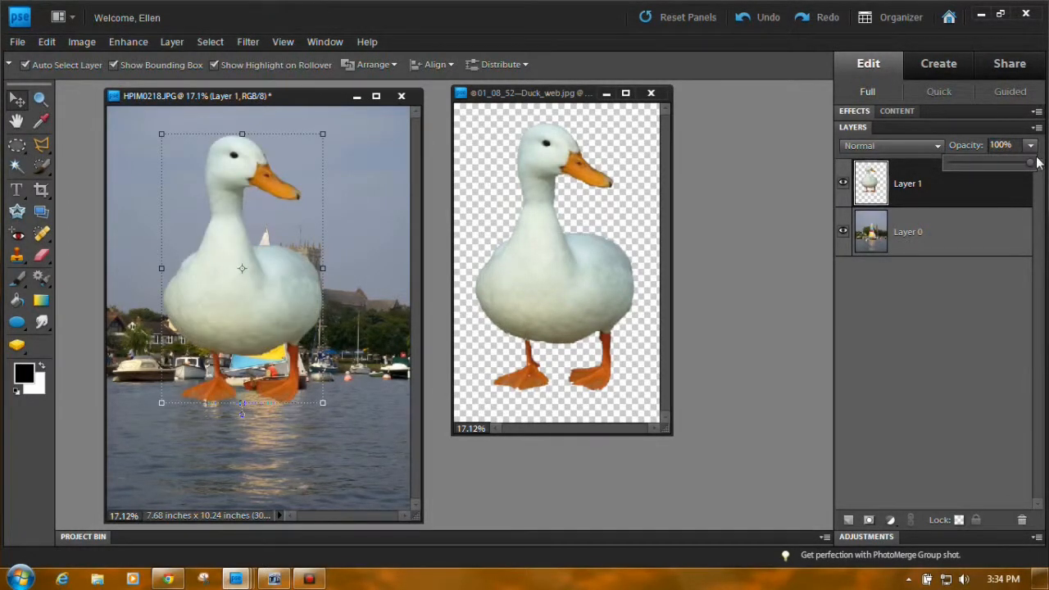
- Hide the duck layer and select the tree left of the sail on Layer 0 with the Magic Wand at tolerance 35
{"action": "left_click", "coordinate": [843, 186]}
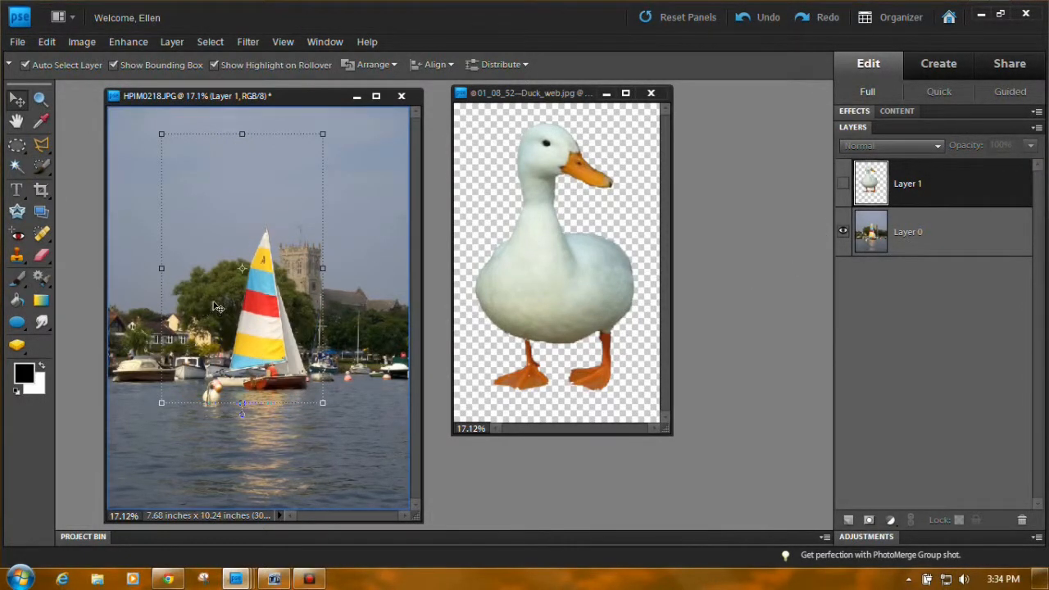
{"action": "left_click", "coordinate": [954, 235]}
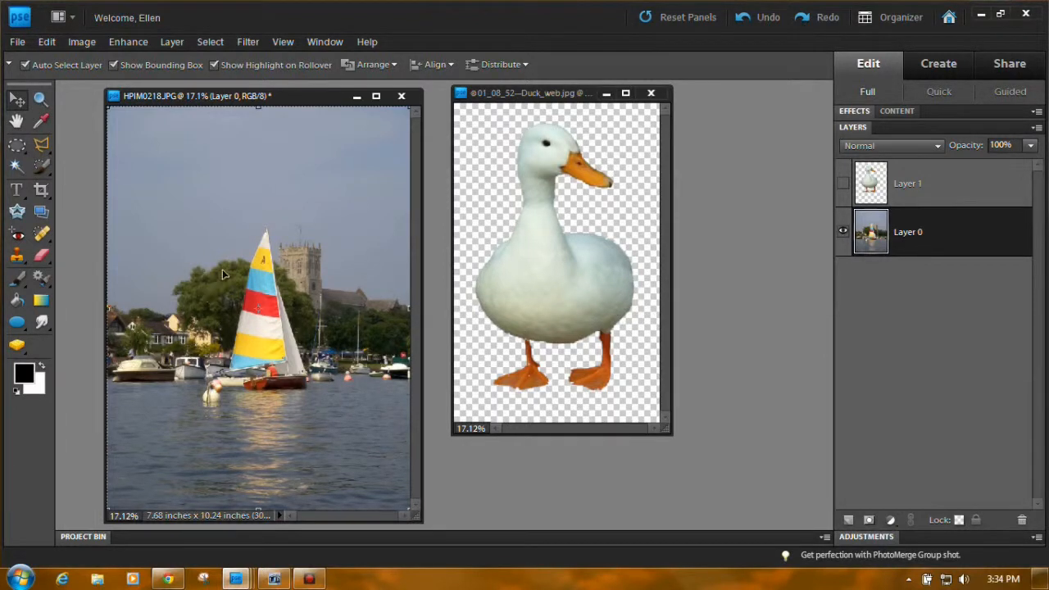
{"action": "left_click", "coordinate": [17, 167]}
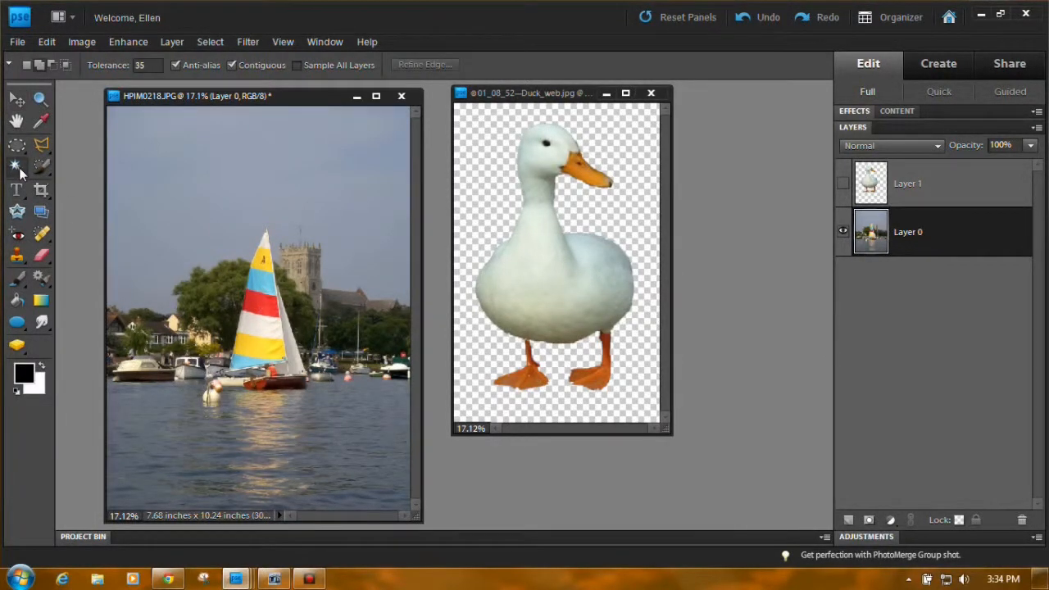
{"action": "left_click", "coordinate": [222, 289]}
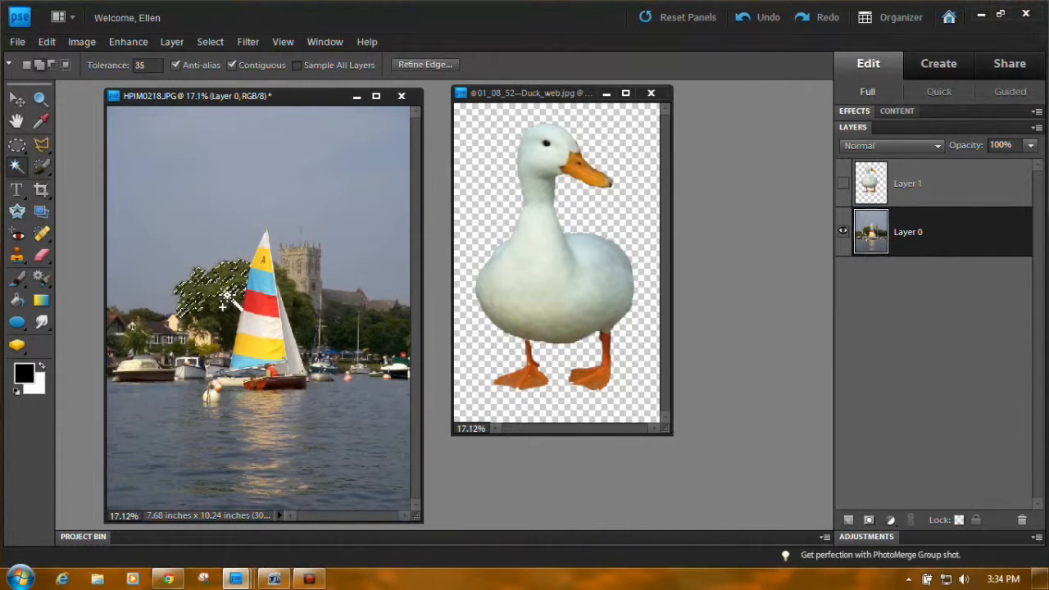
{"action": "left_click", "coordinate": [217, 321]}
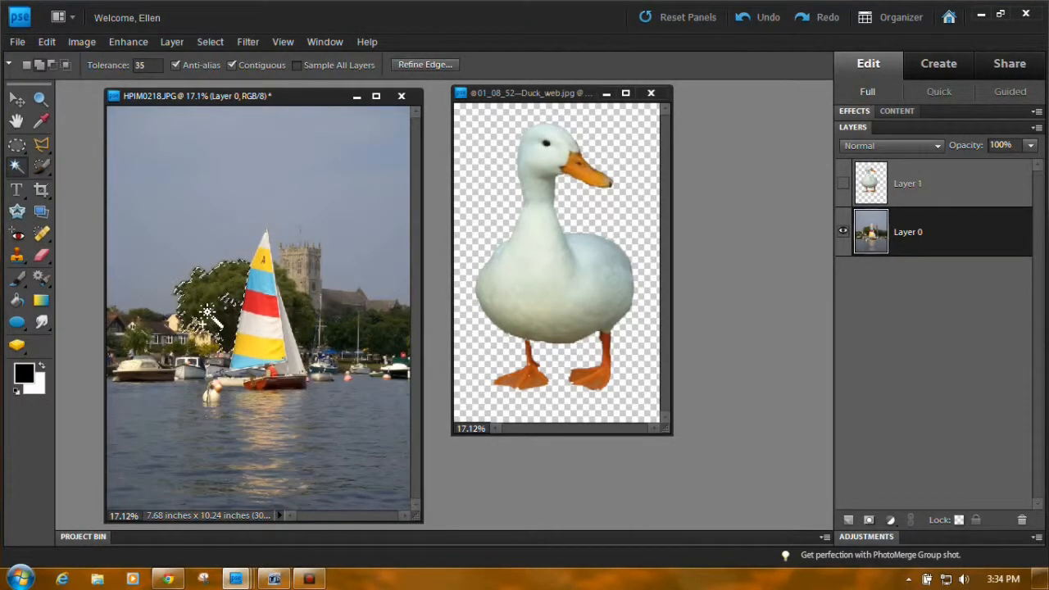
{"action": "left_click", "coordinate": [231, 304]}
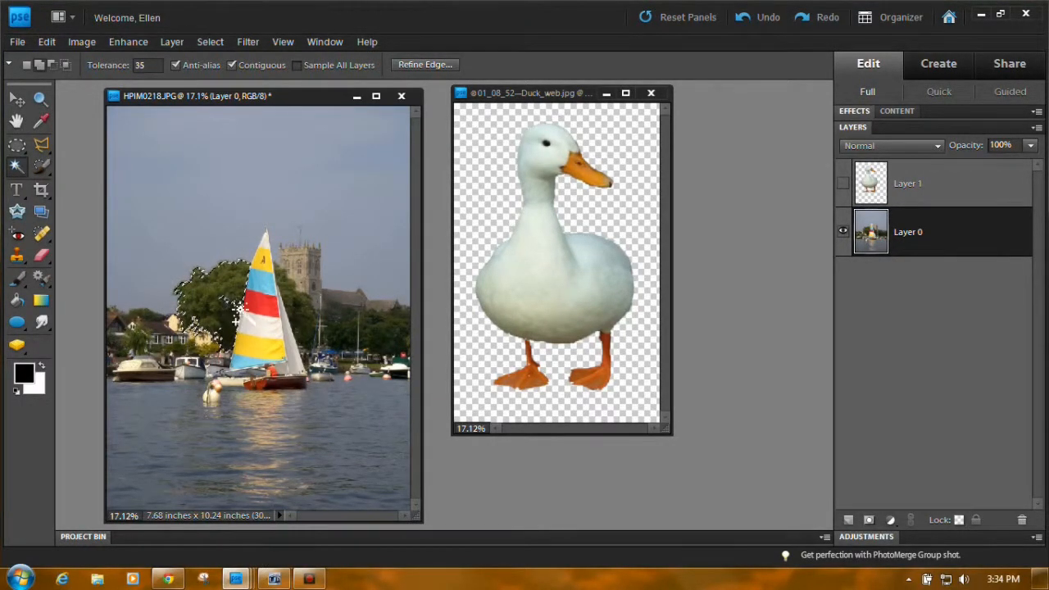
- Add the sail's stripes and the foliage right of the sail to the selection, undoing the addition that spills into the sky
{"action": "left_click", "coordinate": [260, 315]}
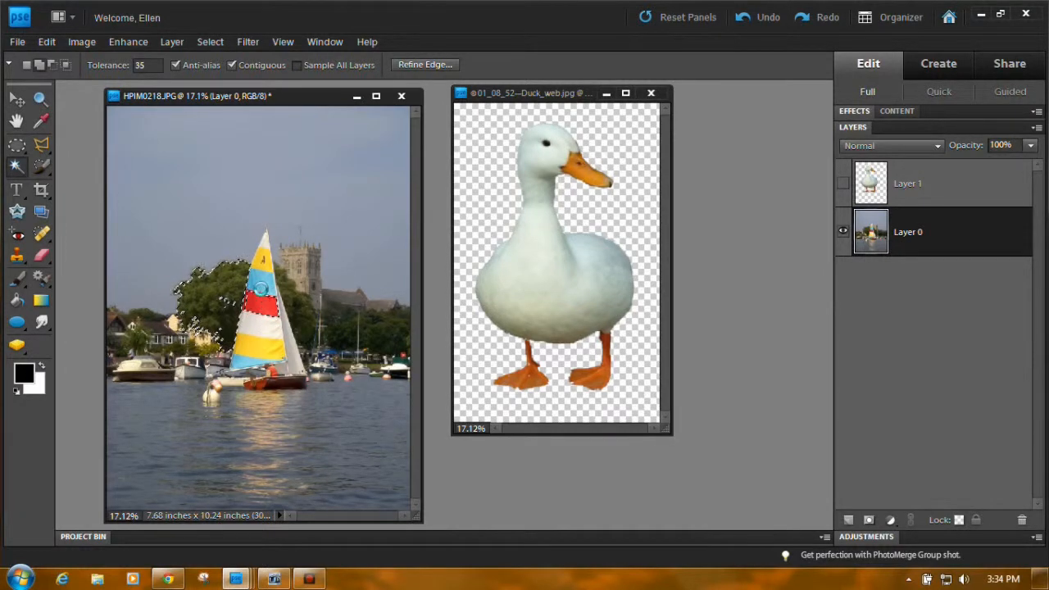
{"action": "left_click", "coordinate": [262, 288]}
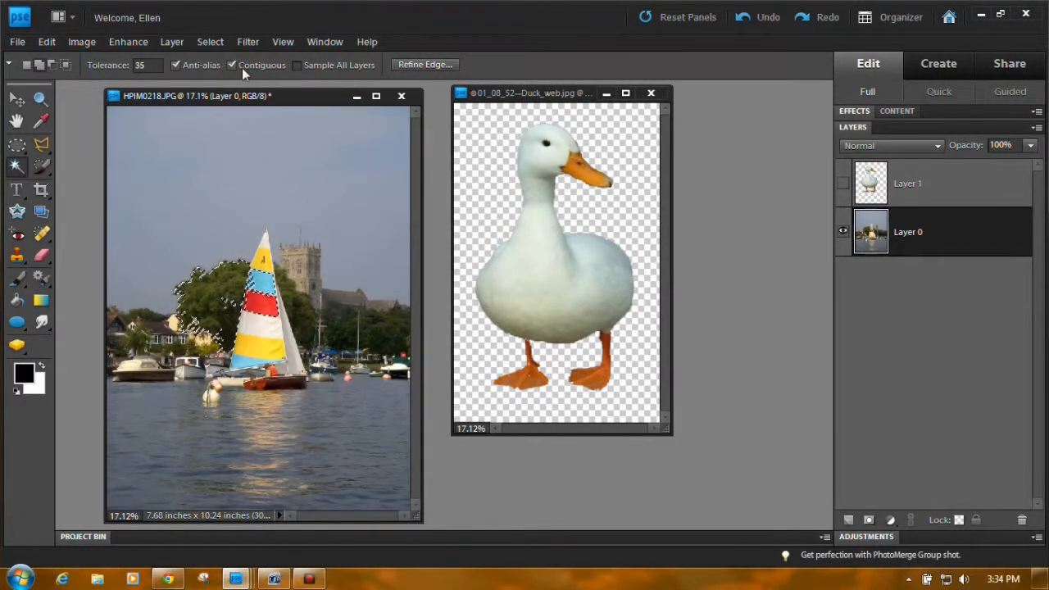
{"action": "left_click", "coordinate": [282, 281]}
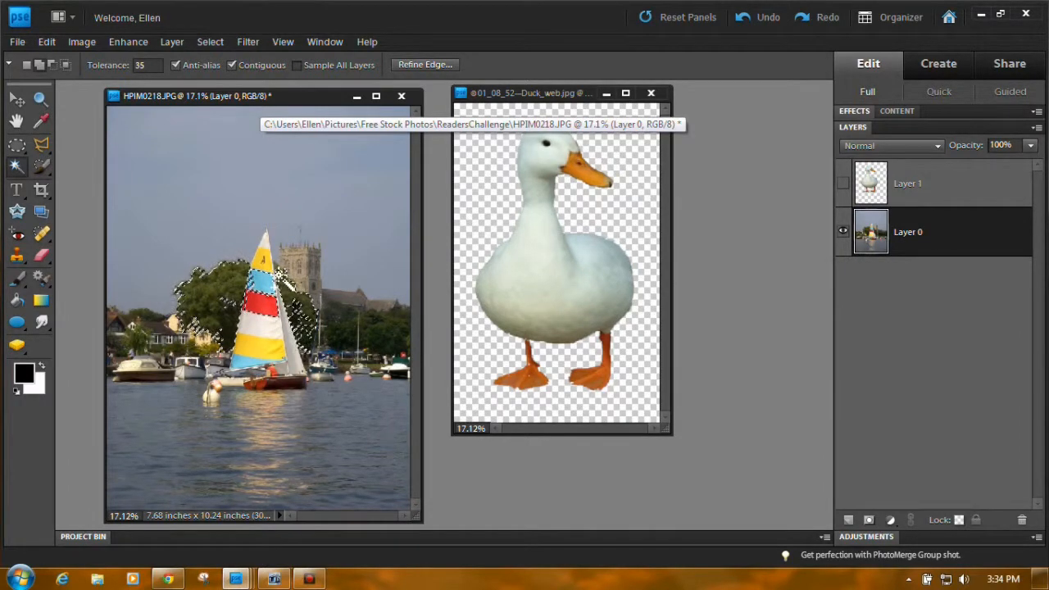
{"action": "left_click", "coordinate": [281, 326]}
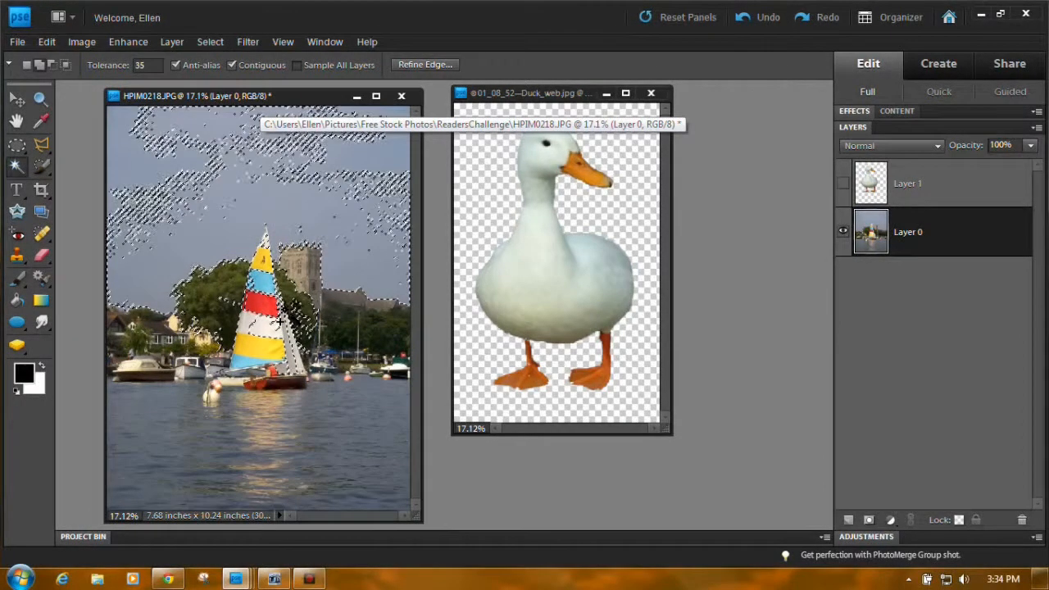
{"action": "left_click", "coordinate": [737, 18]}
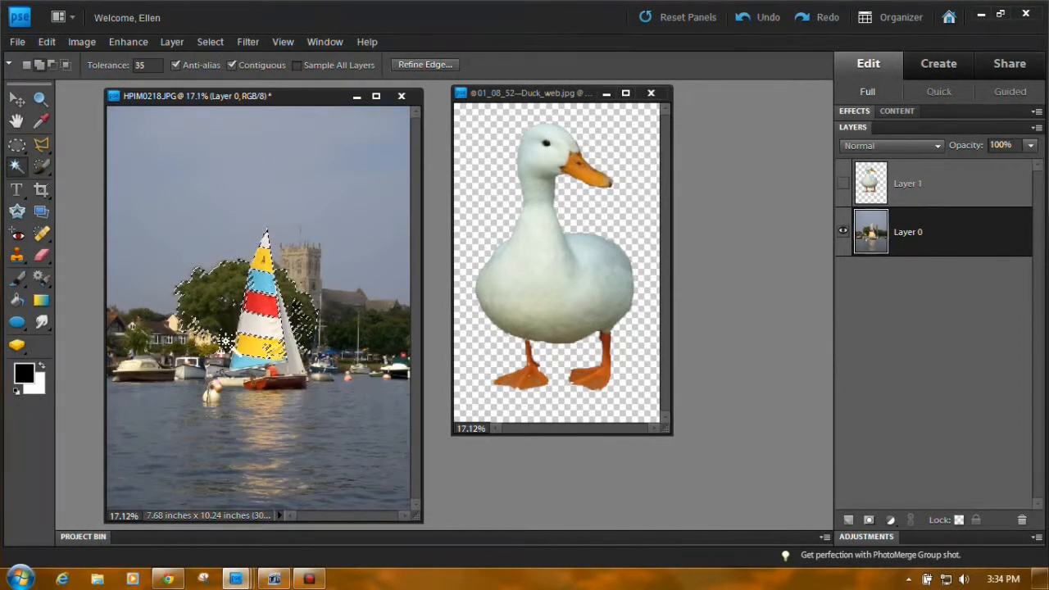
- Fill the gaps inside the tree and sail selection with the Selection Brush at 42 px
{"action": "left_click", "coordinate": [42, 167]}
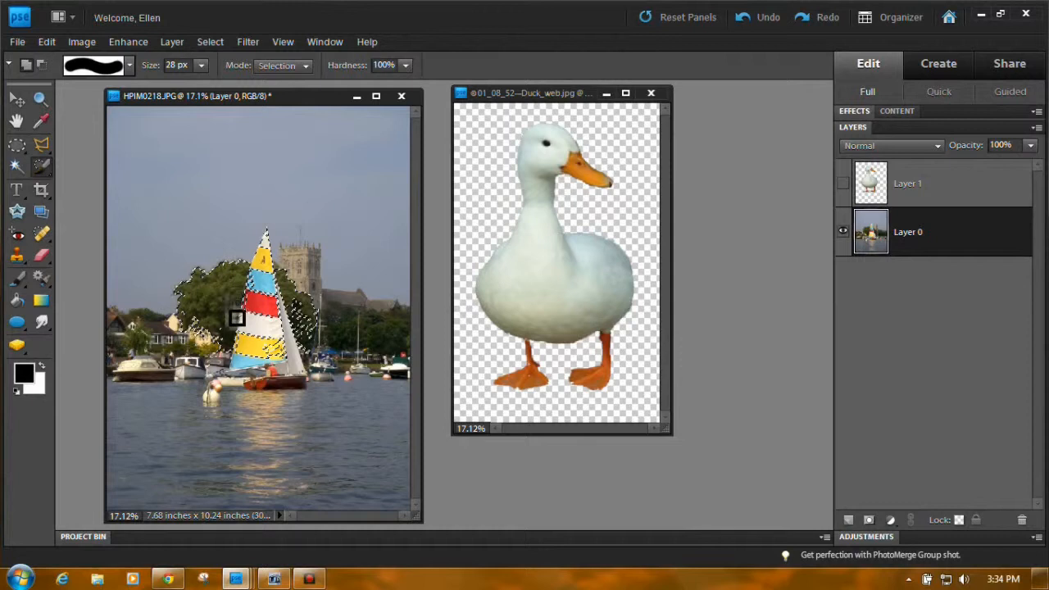
{"action": "left_click", "coordinate": [200, 65]}
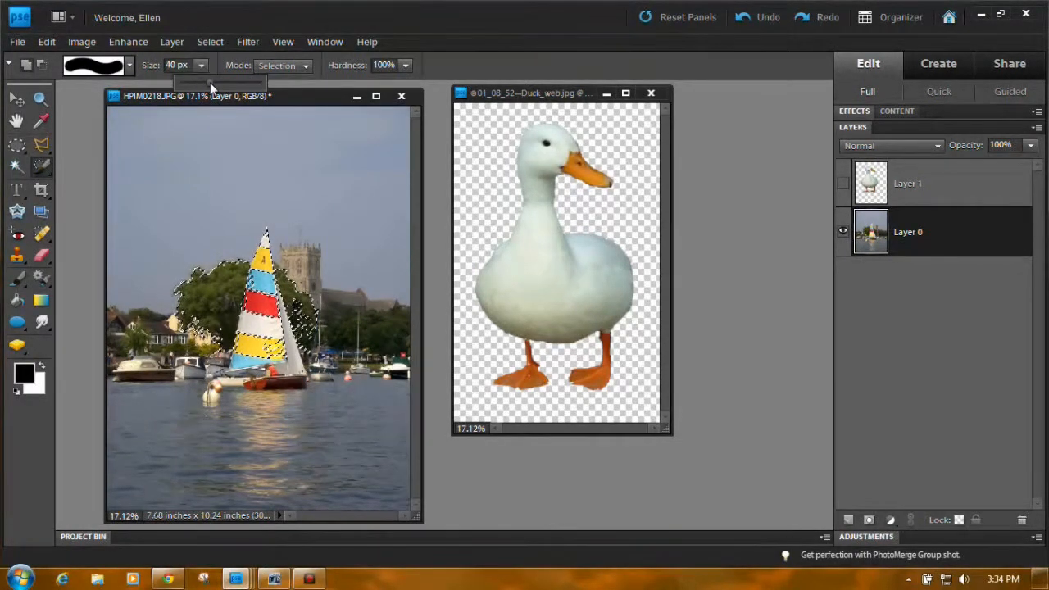
{"action": "left_click_drag", "start_coordinate": [210, 82], "coordinate": [212, 82]}
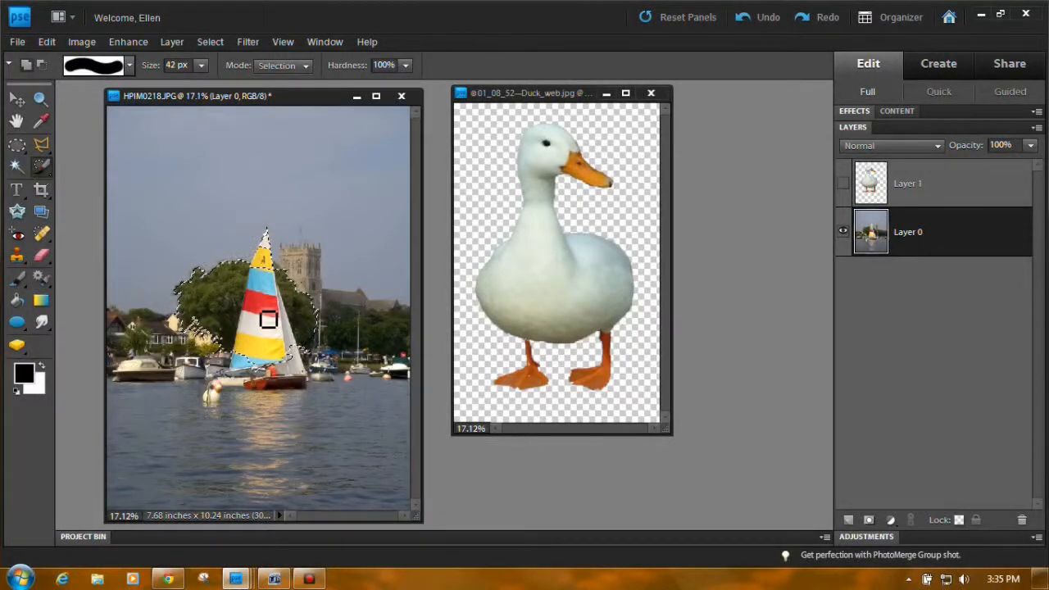
{"action": "left_click", "coordinate": [40, 98]}
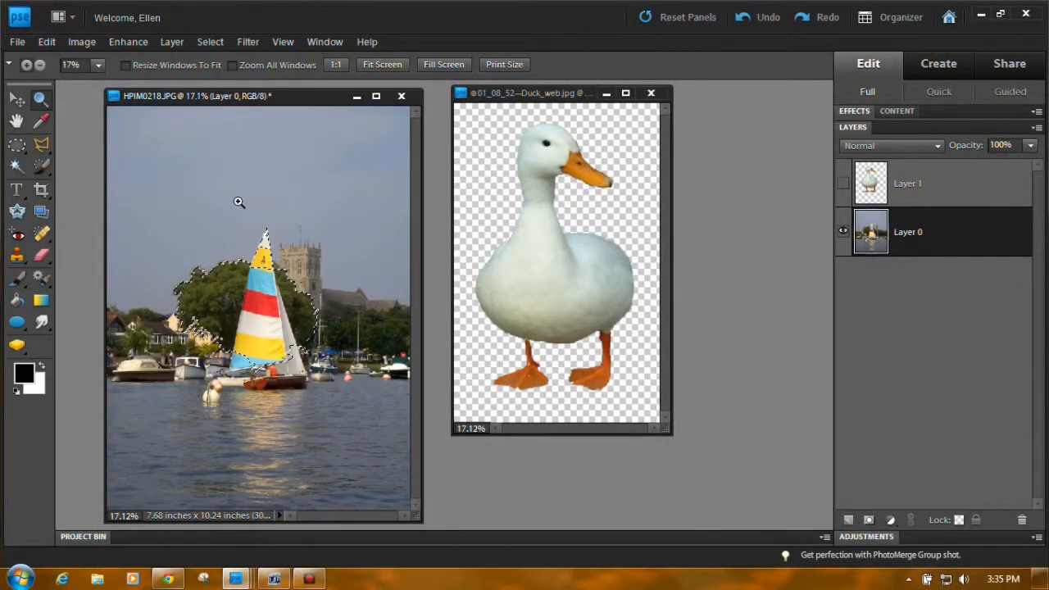
{"action": "left_click_drag", "start_coordinate": [295, 293], "coordinate": [295, 294]}
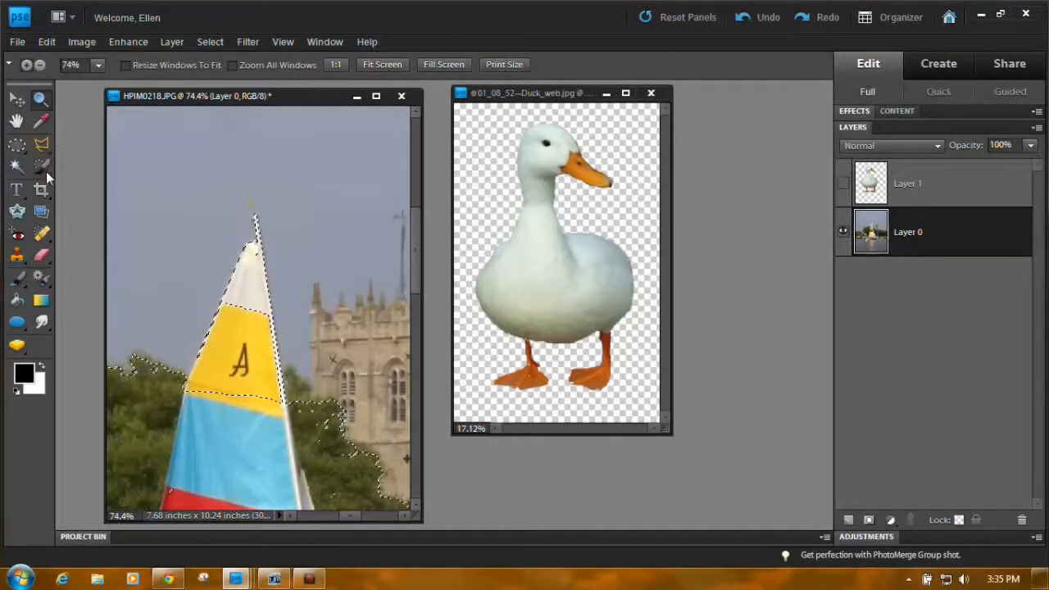
{"action": "left_click", "coordinate": [42, 146]}
{"action": "left_click", "coordinate": [42, 146]}
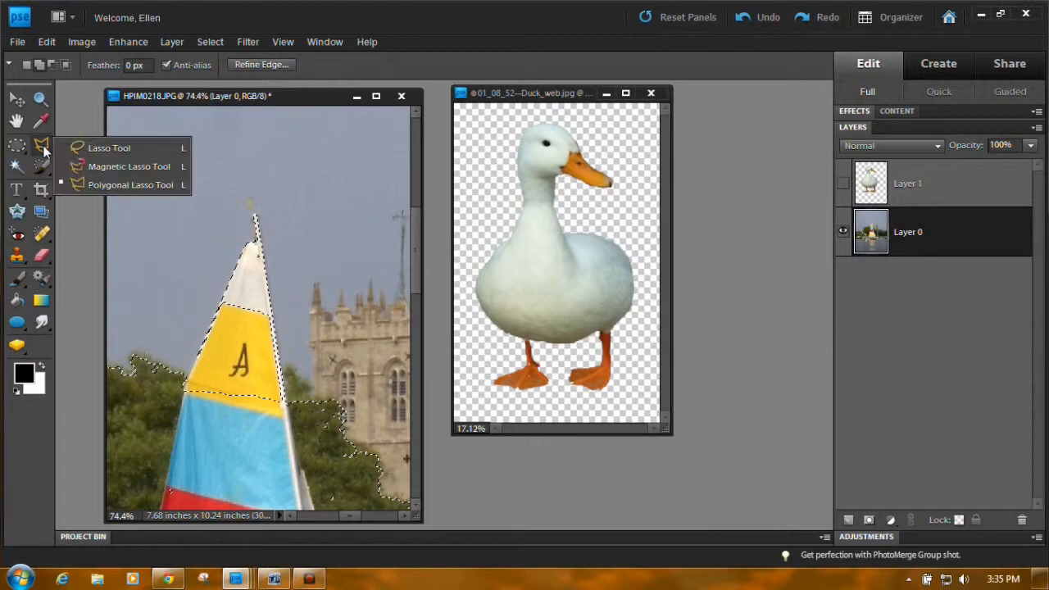
{"action": "left_click", "coordinate": [107, 184]}
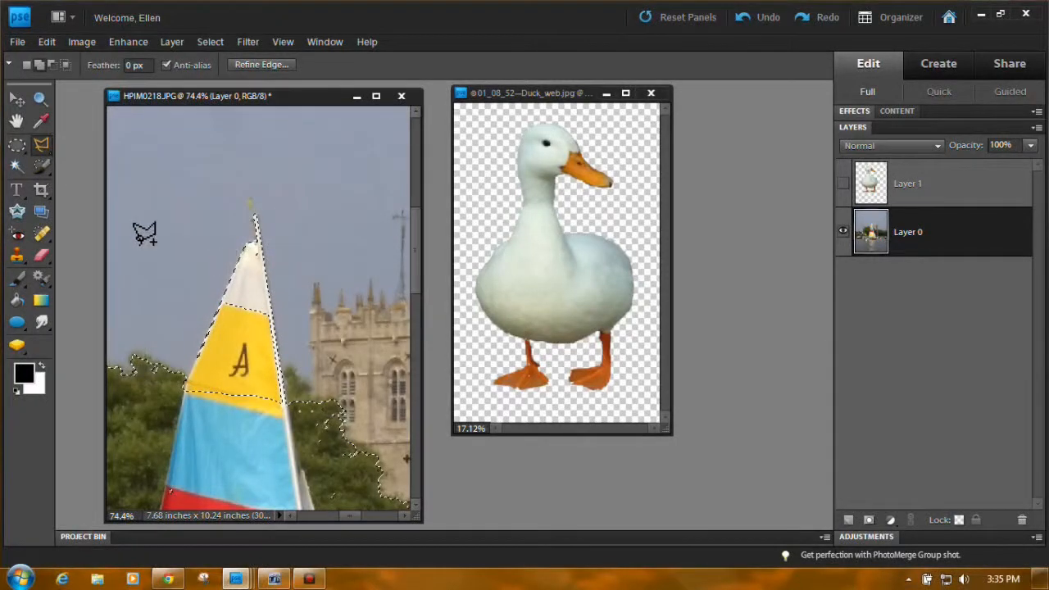
{"action": "left_click", "coordinate": [40, 65]}
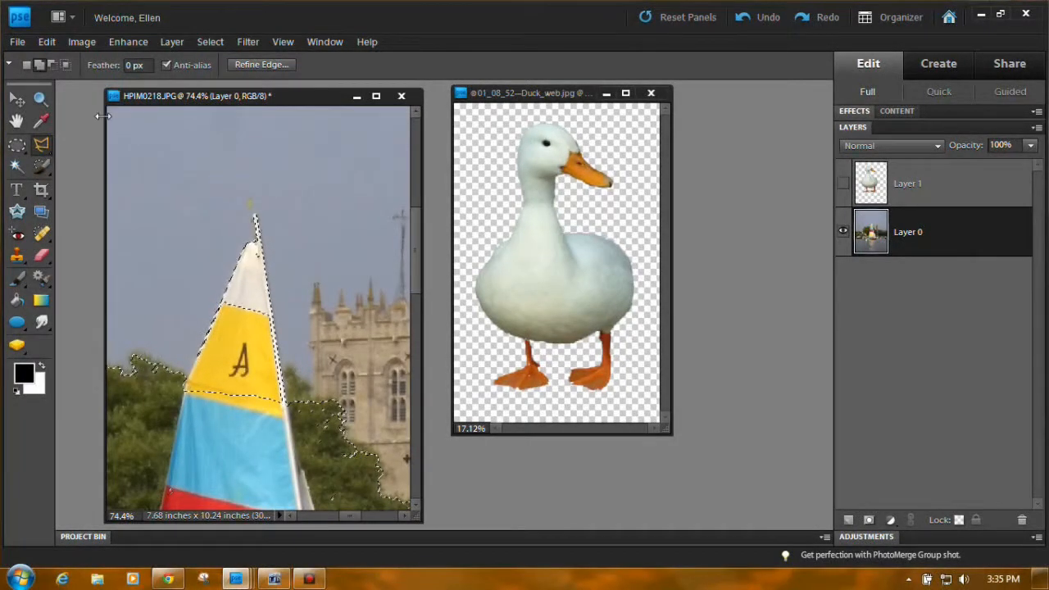
- Fill the selection gaps at the sail's white tip and along its mast with the Selection Brush at 12 px
{"action": "left_click", "coordinate": [41, 99]}
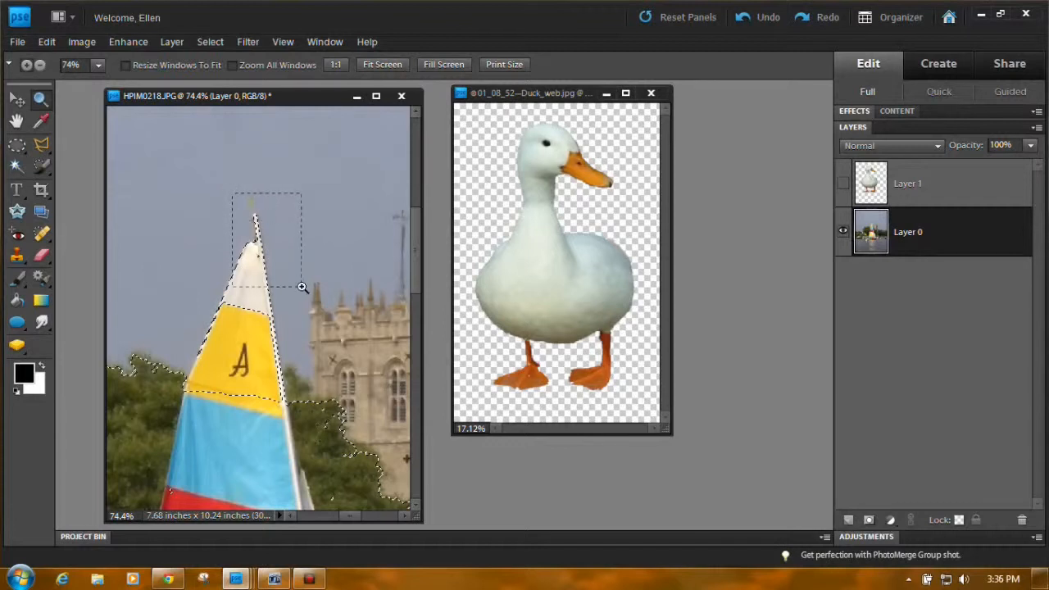
{"action": "left_click_drag", "start_coordinate": [302, 286], "coordinate": [303, 287]}
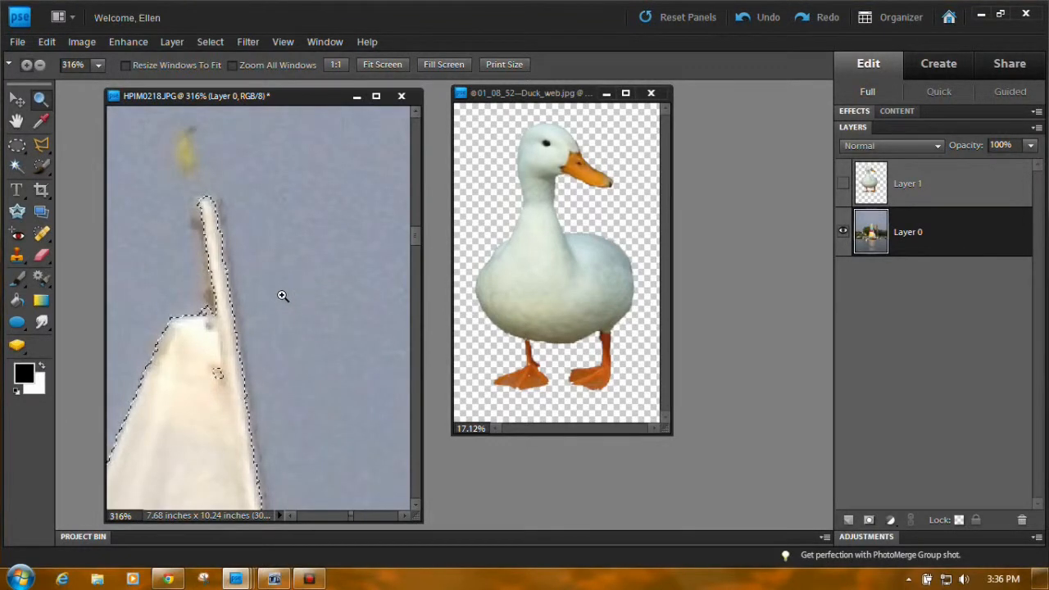
{"action": "left_click", "coordinate": [42, 165]}
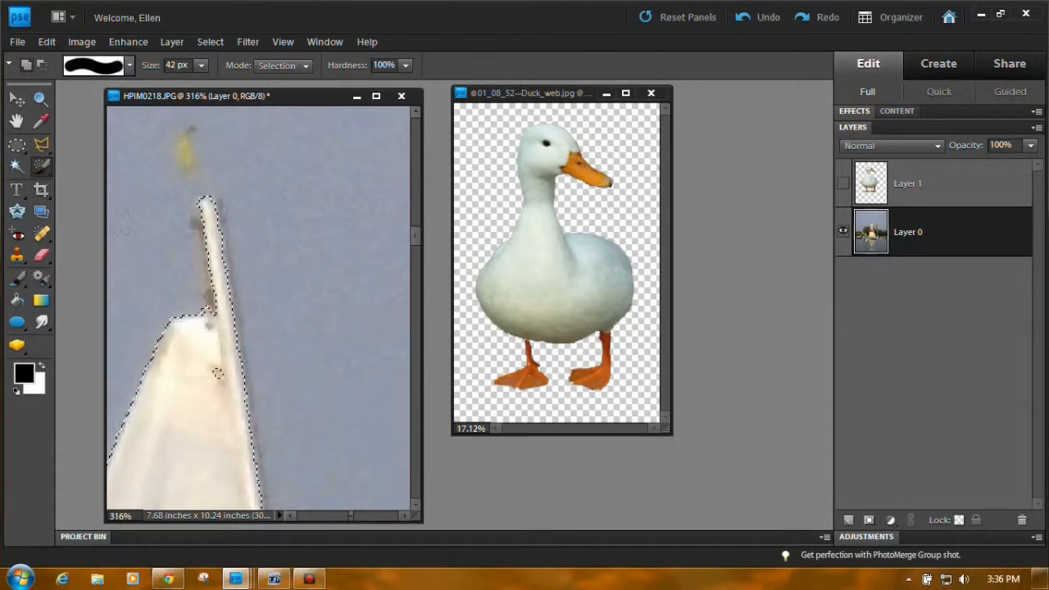
{"action": "left_click", "coordinate": [201, 65]}
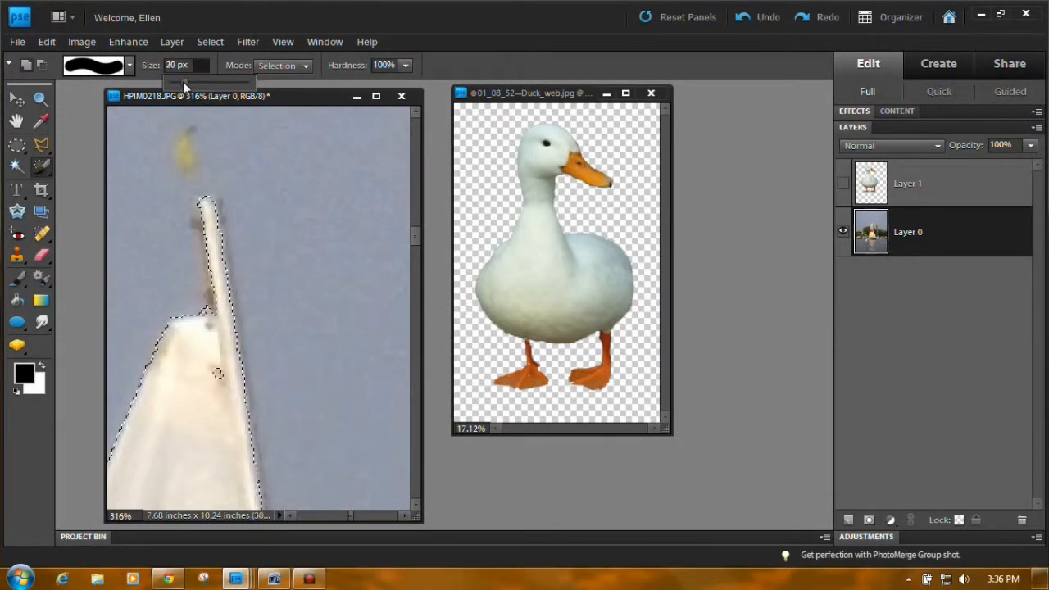
{"action": "left_click_drag", "start_coordinate": [182, 81], "coordinate": [176, 82]}
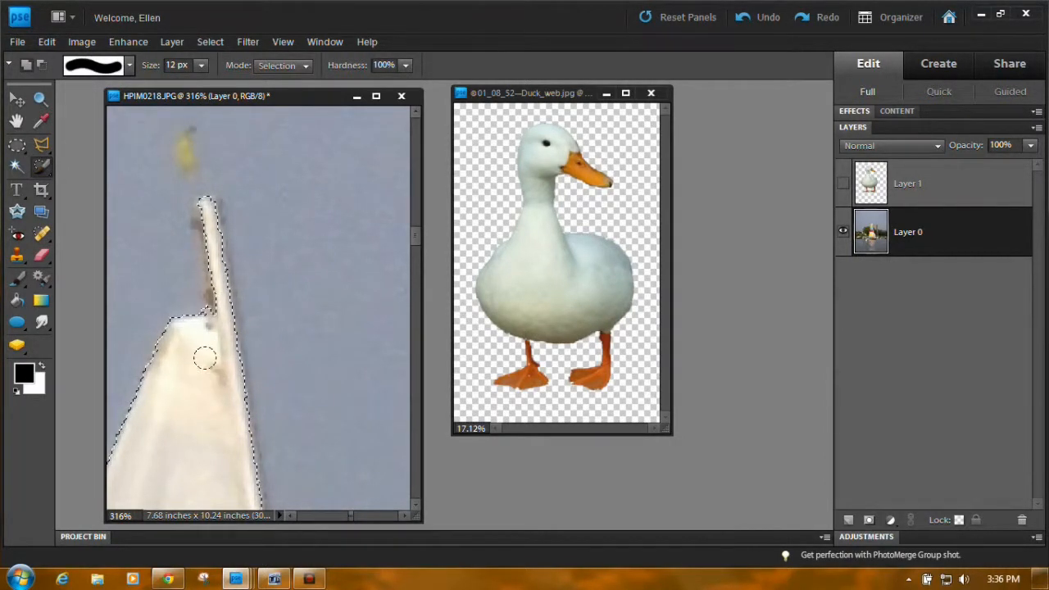
{"action": "left_click_drag", "start_coordinate": [415, 241], "coordinate": [415, 268]}
{"action": "mouse_move", "coordinate": [303, 435]}
{"action": "left_mouse_down"}
{"action": "mouse_move", "coordinate": [282, 425]}
{"action": "mouse_move", "coordinate": [235, 412]}
{"action": "mouse_move", "coordinate": [321, 405]}
{"action": "mouse_move", "coordinate": [210, 395]}
{"action": "mouse_move", "coordinate": [302, 385]}
{"action": "mouse_move", "coordinate": [296, 291]}
{"action": "left_mouse_up"}
{"action": "mouse_move", "coordinate": [276, 195]}
{"action": "left_mouse_down"}
{"action": "mouse_move", "coordinate": [266, 103]}
{"action": "mouse_move", "coordinate": [270, 343]}
{"action": "left_mouse_up"}
{"action": "mouse_move", "coordinate": [260, 300]}
{"action": "left_mouse_down"}
{"action": "mouse_move", "coordinate": [249, 344]}
{"action": "mouse_move", "coordinate": [221, 361]}
{"action": "mouse_move", "coordinate": [234, 306]}
{"action": "mouse_move", "coordinate": [189, 395]}
{"action": "mouse_move", "coordinate": [221, 327]}
{"action": "mouse_move", "coordinate": [143, 387]}
{"action": "mouse_move", "coordinate": [189, 325]}
{"action": "mouse_move", "coordinate": [205, 266]}
{"action": "mouse_move", "coordinate": [207, 337]}
{"action": "left_mouse_up"}
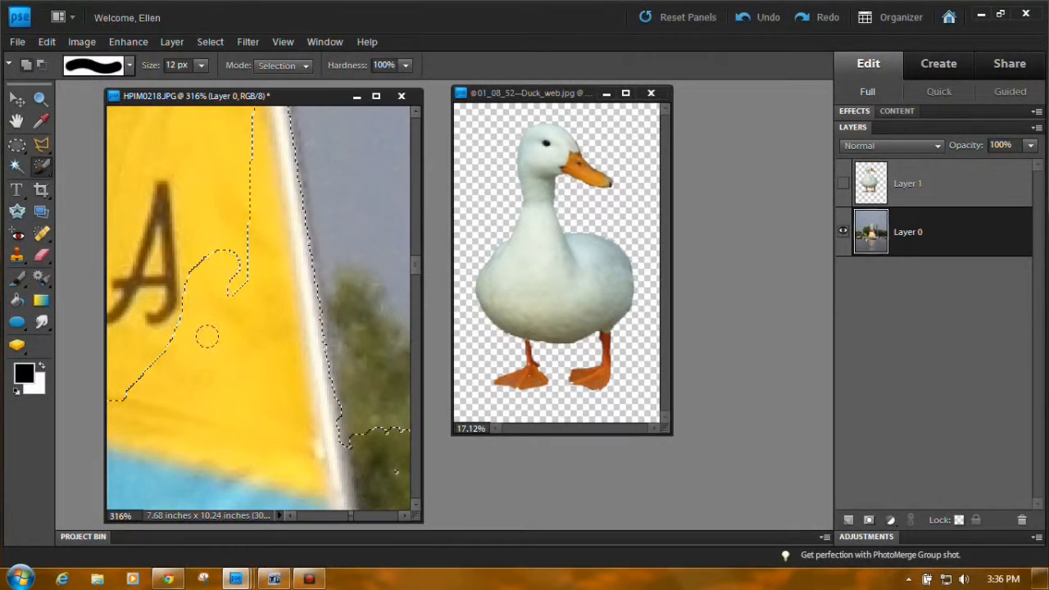
{"action": "left_click_drag", "start_coordinate": [226, 263], "coordinate": [232, 285]}
{"action": "mouse_move", "coordinate": [223, 175]}
{"action": "left_mouse_down"}
{"action": "mouse_move", "coordinate": [198, 218]}
{"action": "mouse_move", "coordinate": [197, 290]}
{"action": "mouse_move", "coordinate": [181, 212]}
{"action": "mouse_move", "coordinate": [146, 329]}
{"action": "mouse_move", "coordinate": [196, 212]}
{"action": "left_mouse_up"}
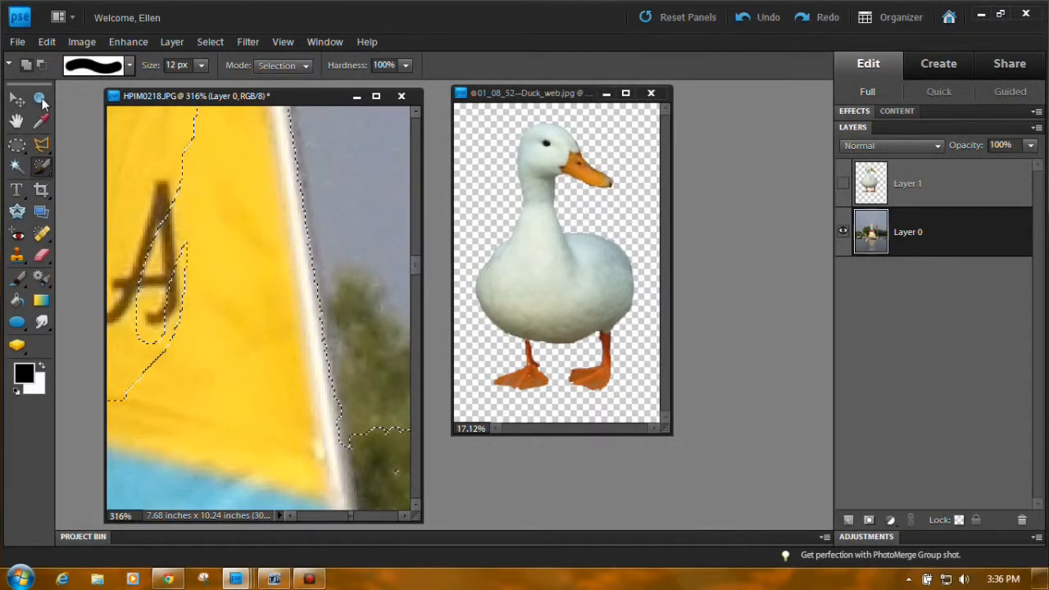
- Brush the rest of the yellow "A" stripe into the selection, using 12 px along its left edge and 35 px inside
{"action": "key", "text": "z"}
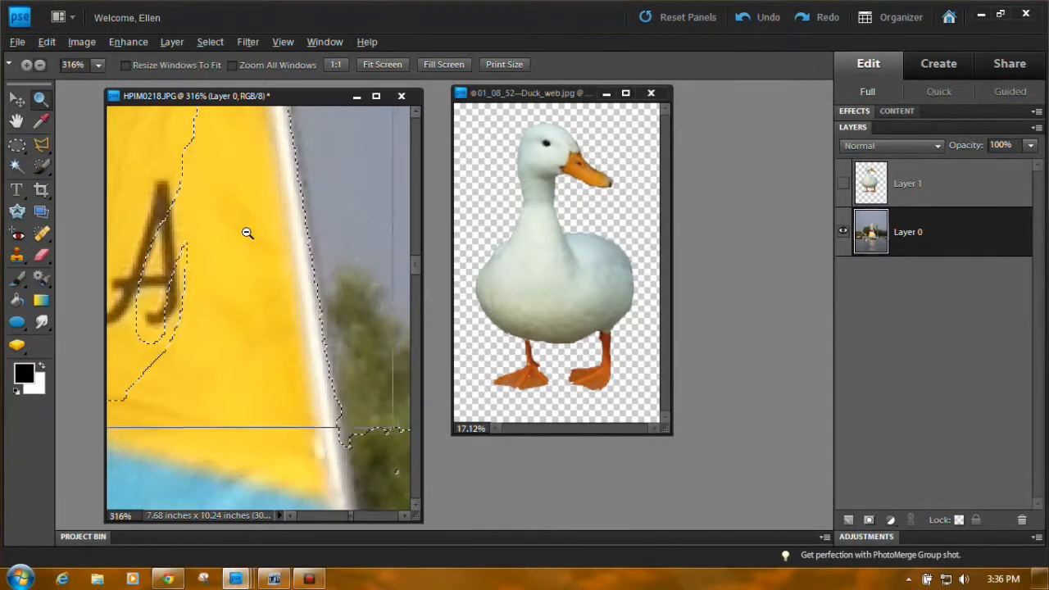
{"action": "left_click", "coordinate": [247, 232], "text": "alt"}
{"action": "left_click", "coordinate": [246, 232], "text": "alt"}
{"action": "left_click", "coordinate": [247, 232], "text": "alt"}
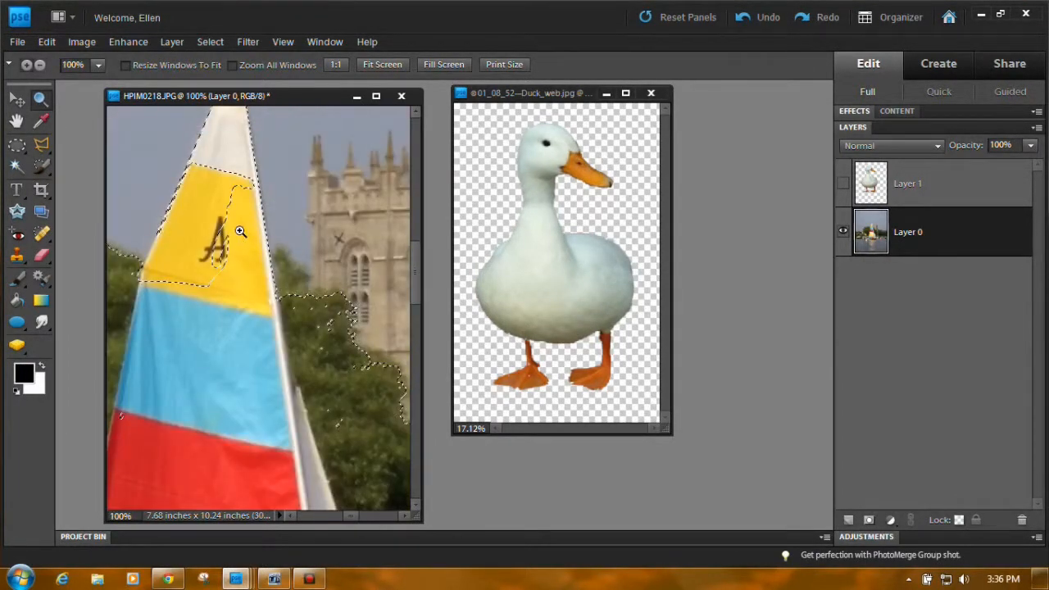
{"action": "left_click", "coordinate": [41, 168]}
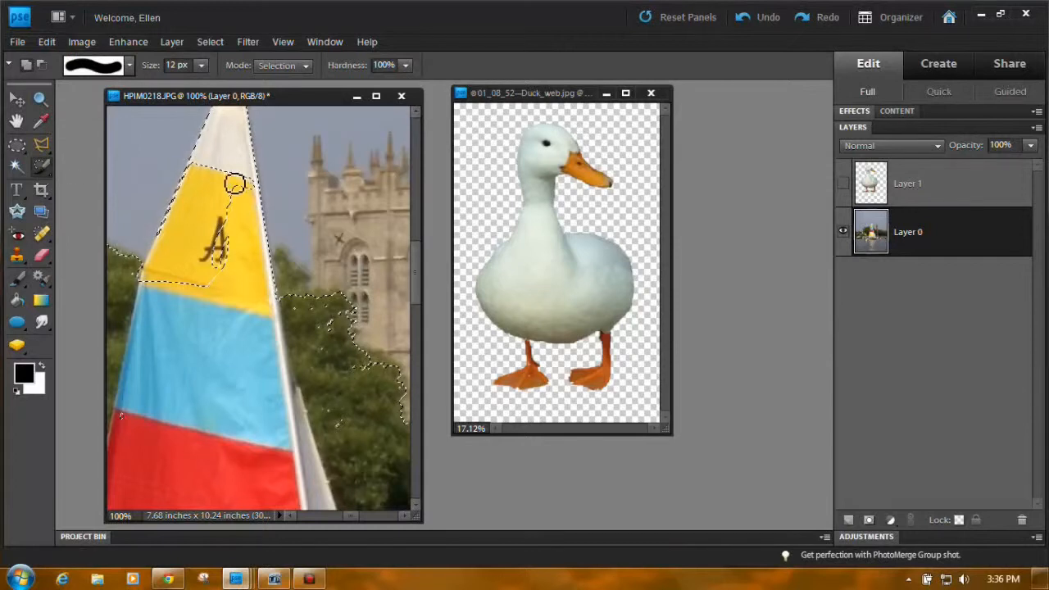
{"action": "left_click_drag", "start_coordinate": [191, 185], "coordinate": [170, 232]}
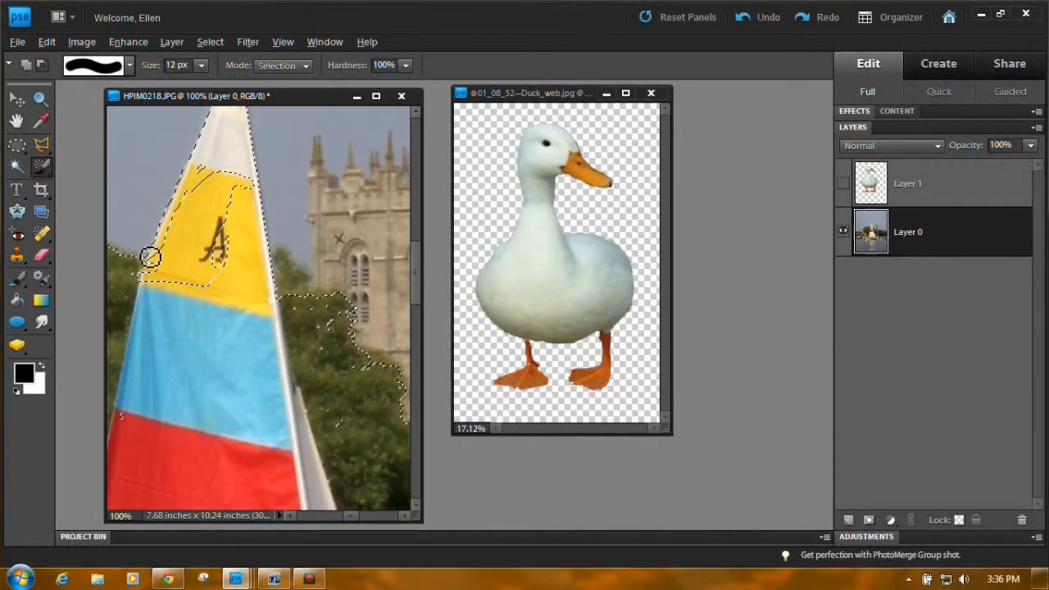
{"action": "left_click", "coordinate": [201, 65]}
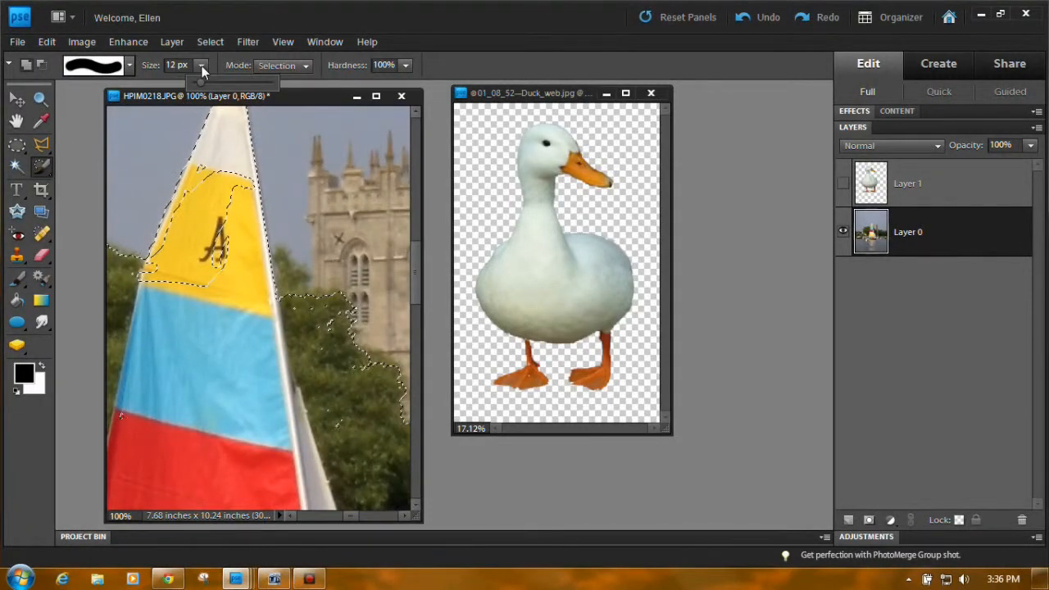
{"action": "left_click_drag", "start_coordinate": [202, 83], "coordinate": [215, 83]}
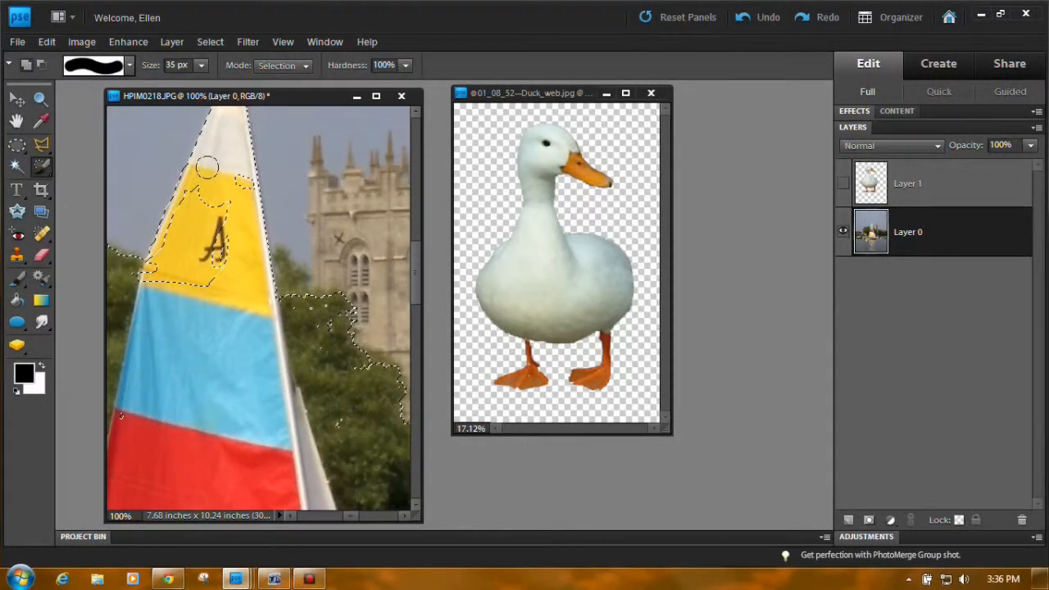
{"action": "mouse_move", "coordinate": [189, 204]}
{"action": "left_mouse_down"}
{"action": "mouse_move", "coordinate": [143, 282]}
{"action": "mouse_move", "coordinate": [182, 246]}
{"action": "mouse_move", "coordinate": [174, 285]}
{"action": "mouse_move", "coordinate": [153, 296]}
{"action": "mouse_move", "coordinate": [211, 279]}
{"action": "mouse_move", "coordinate": [202, 307]}
{"action": "mouse_move", "coordinate": [210, 191]}
{"action": "mouse_move", "coordinate": [188, 264]}
{"action": "left_mouse_up"}
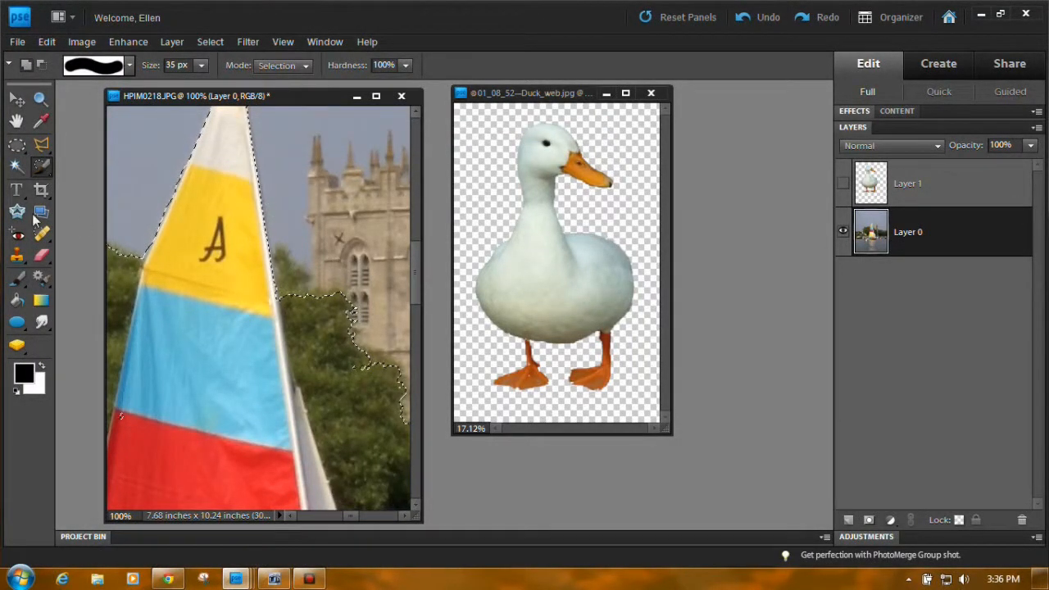
- Add the foliage beside the mast to the selection with the Magic Wand and fill its remaining gaps with the Selection Brush
{"action": "left_click", "coordinate": [17, 167]}
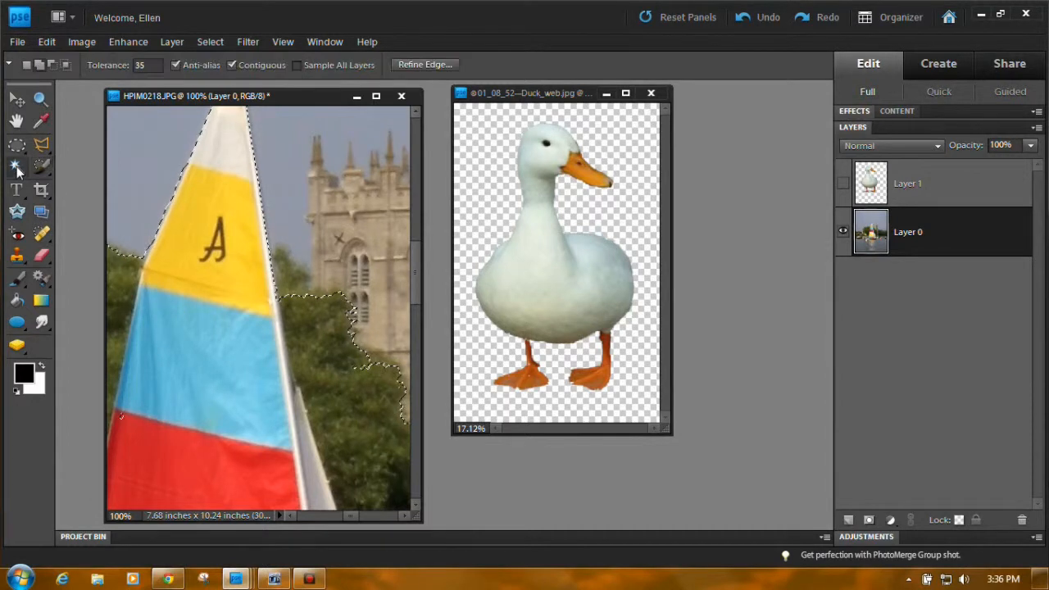
{"action": "left_click", "coordinate": [295, 281]}
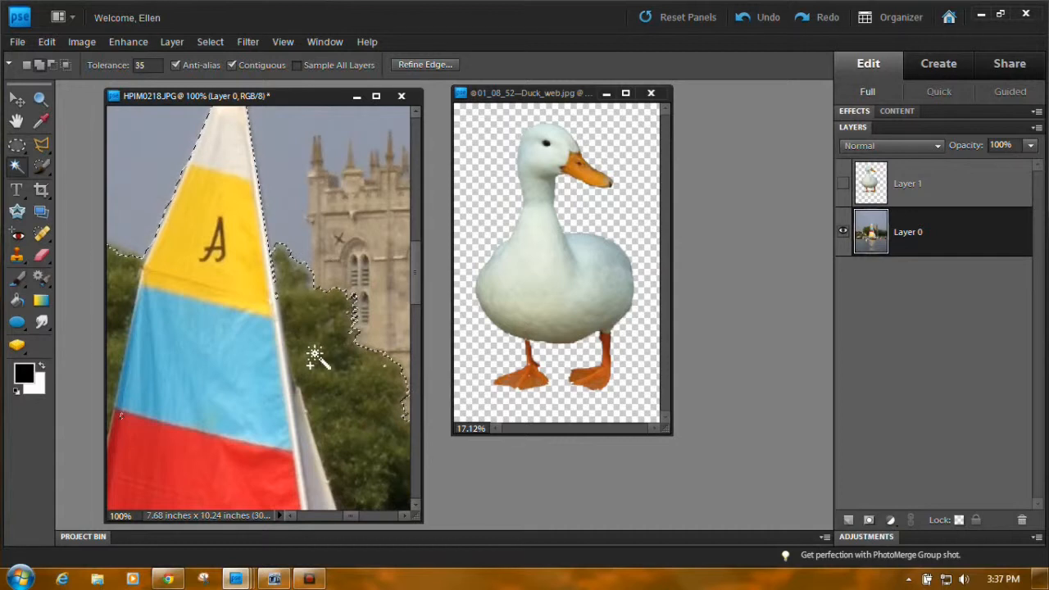
{"action": "left_click", "coordinate": [42, 167]}
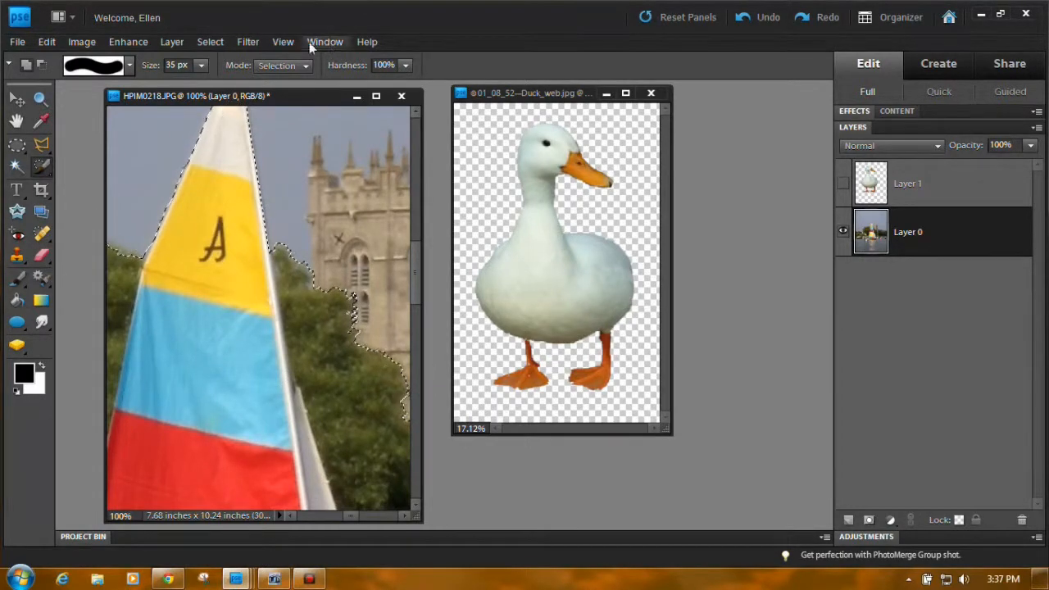
- Show the duck on Layer 1 and delete the selected tree and sail area from that layer
{"action": "left_click", "coordinate": [283, 42]}
{"action": "left_click", "coordinate": [320, 113]}
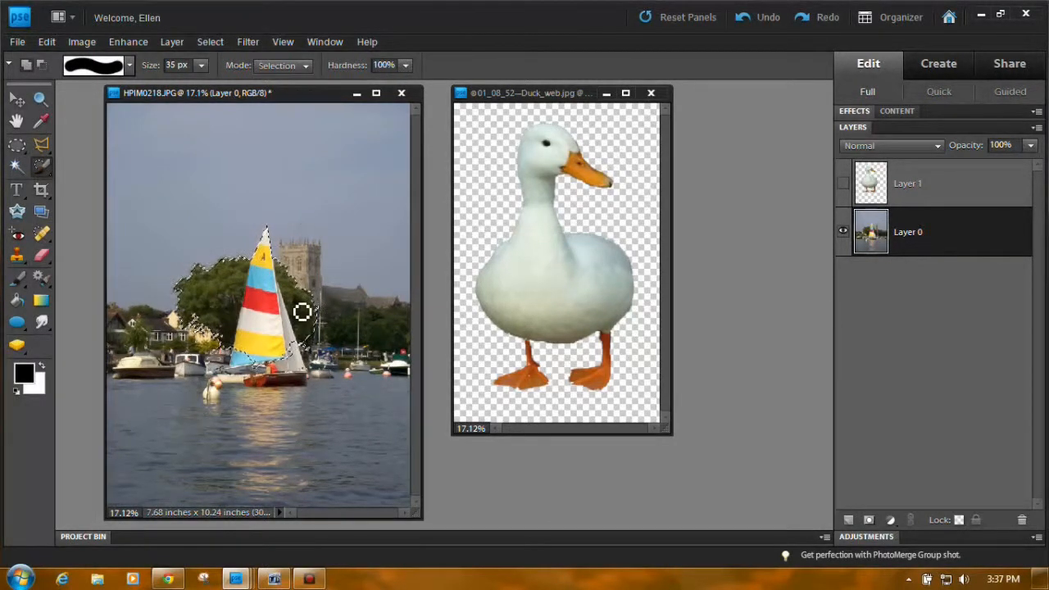
{"action": "left_click", "coordinate": [843, 184]}
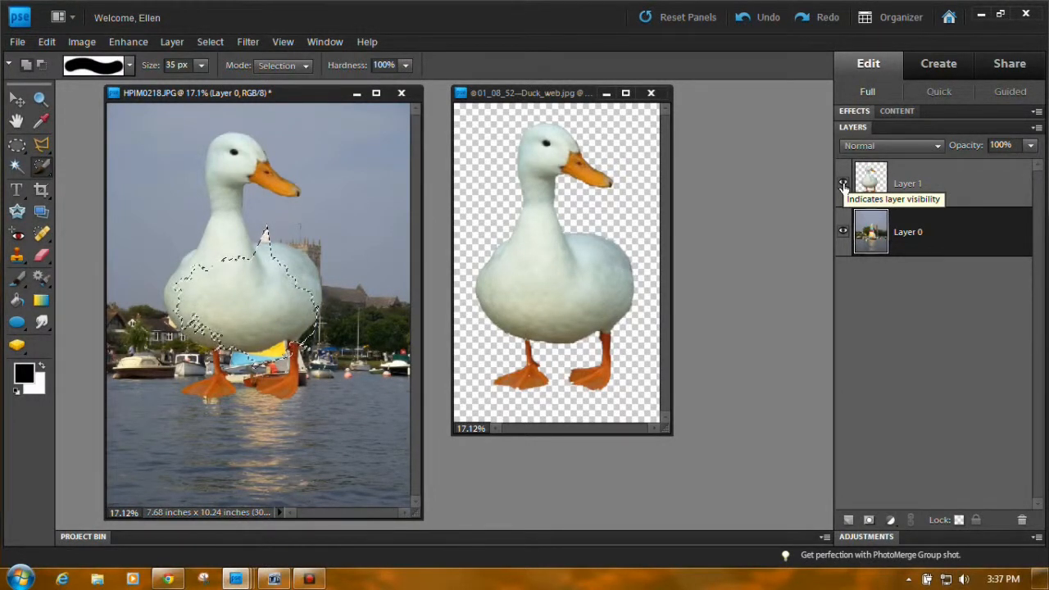
{"action": "left_click", "coordinate": [954, 183]}
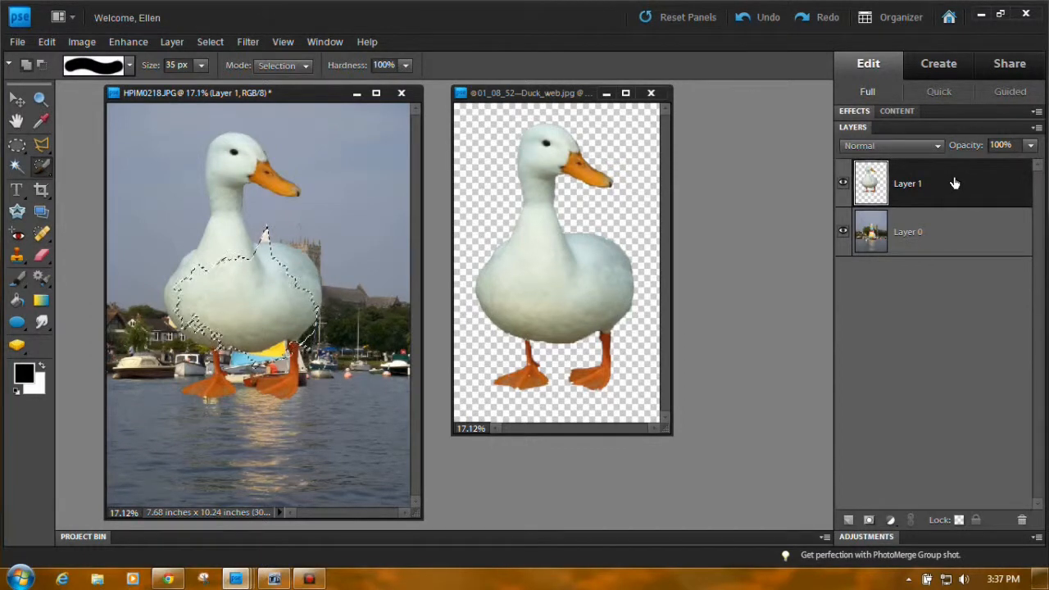
{"action": "key", "text": "Delete"}
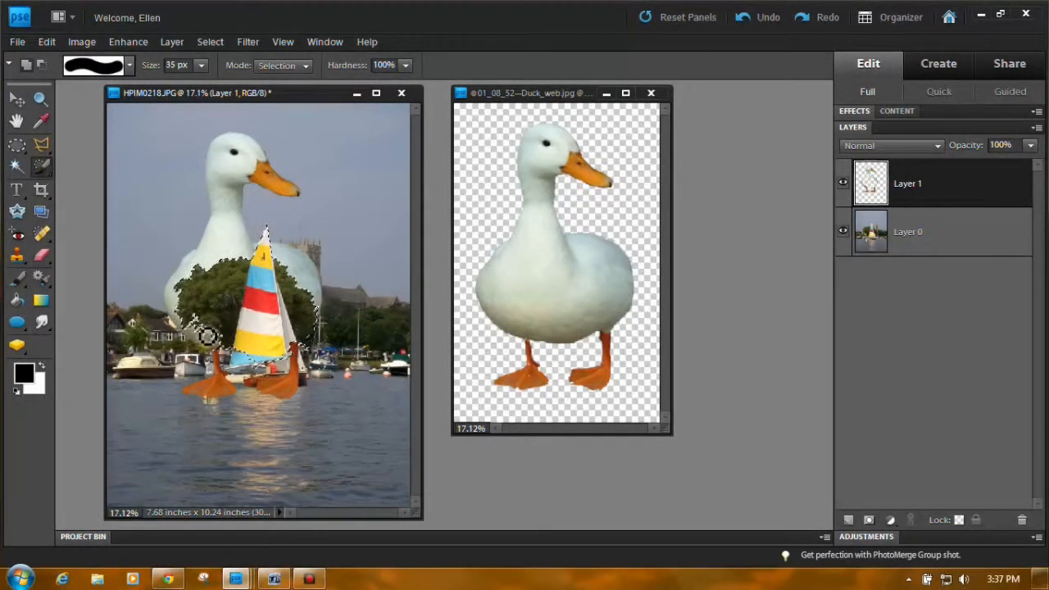
- Lower the duck layer's opacity to 53% and try to erase the duck's feet with the Eraser at 67 px
{"action": "left_click", "coordinate": [1031, 148]}
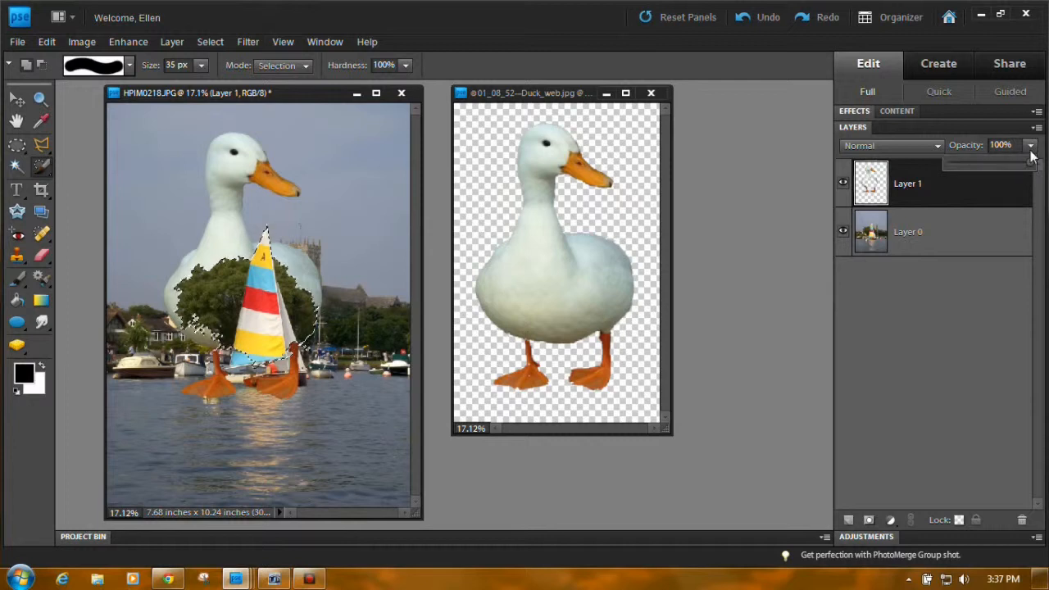
{"action": "left_click_drag", "start_coordinate": [1026, 164], "coordinate": [992, 165]}
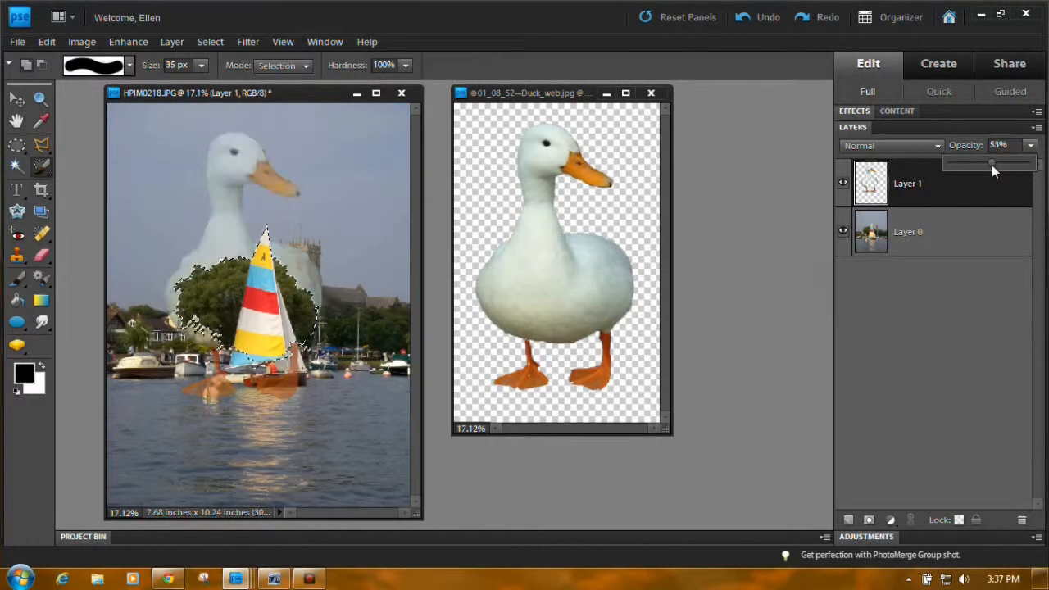
{"action": "left_click", "coordinate": [41, 255]}
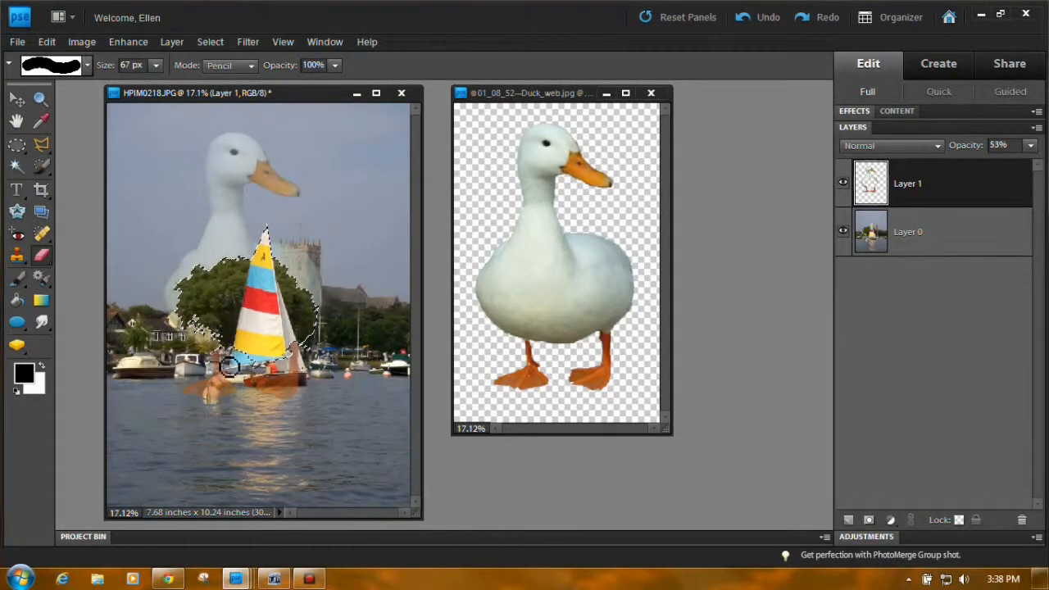
{"action": "mouse_move", "coordinate": [215, 387]}
{"action": "left_mouse_down"}
{"action": "mouse_move", "coordinate": [316, 403]}
{"action": "mouse_move", "coordinate": [289, 407]}
{"action": "mouse_move", "coordinate": [298, 379]}
{"action": "left_mouse_up"}
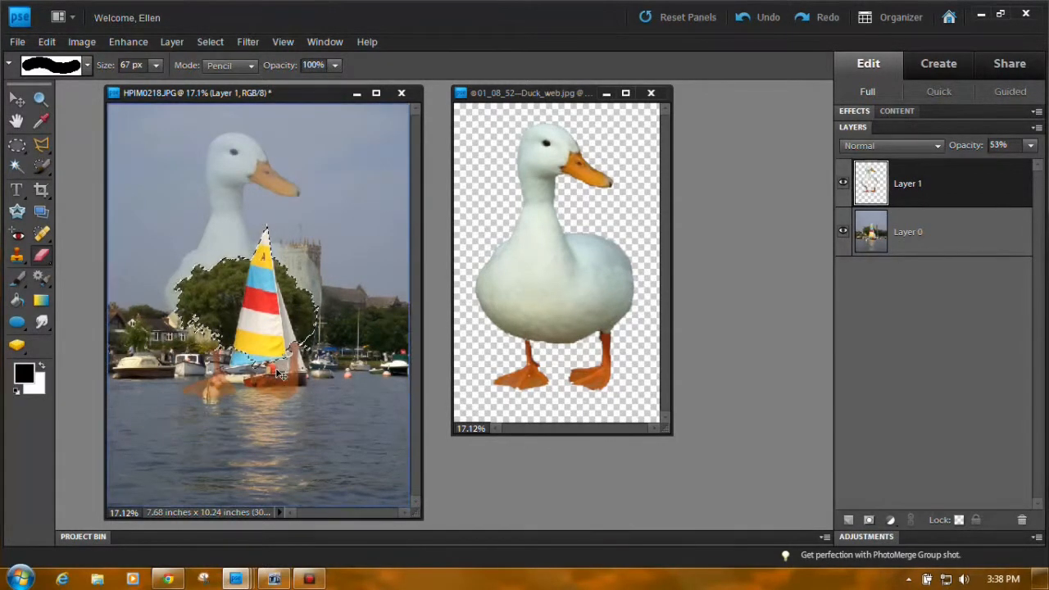
- Clear the selection and erase the duck's legs, feet and the body part over the church tower with the Eraser at 169 px
{"action": "key", "text": "ctrl+d"}
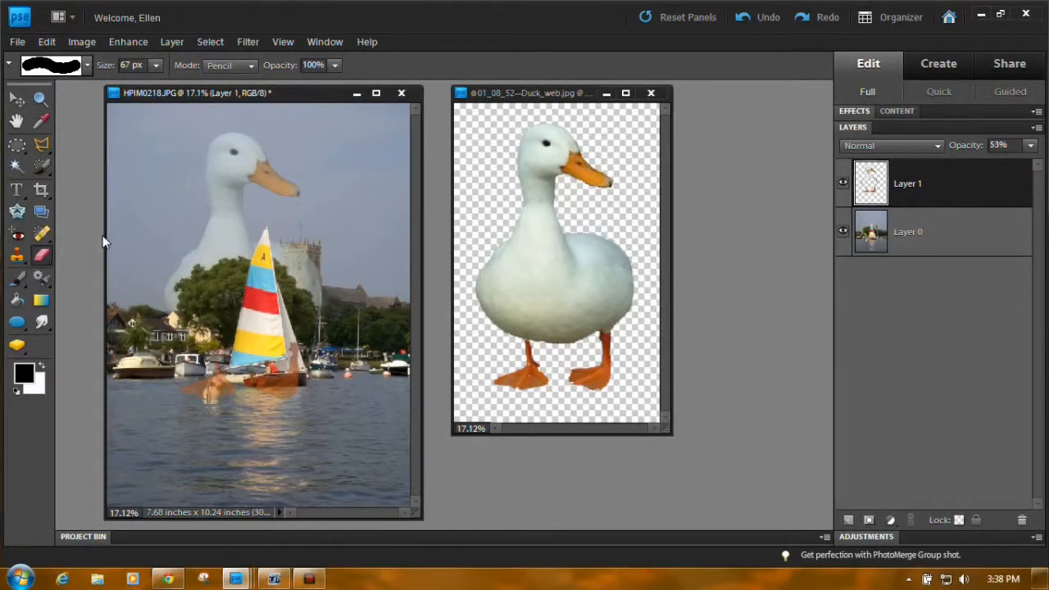
{"action": "left_click", "coordinate": [156, 66]}
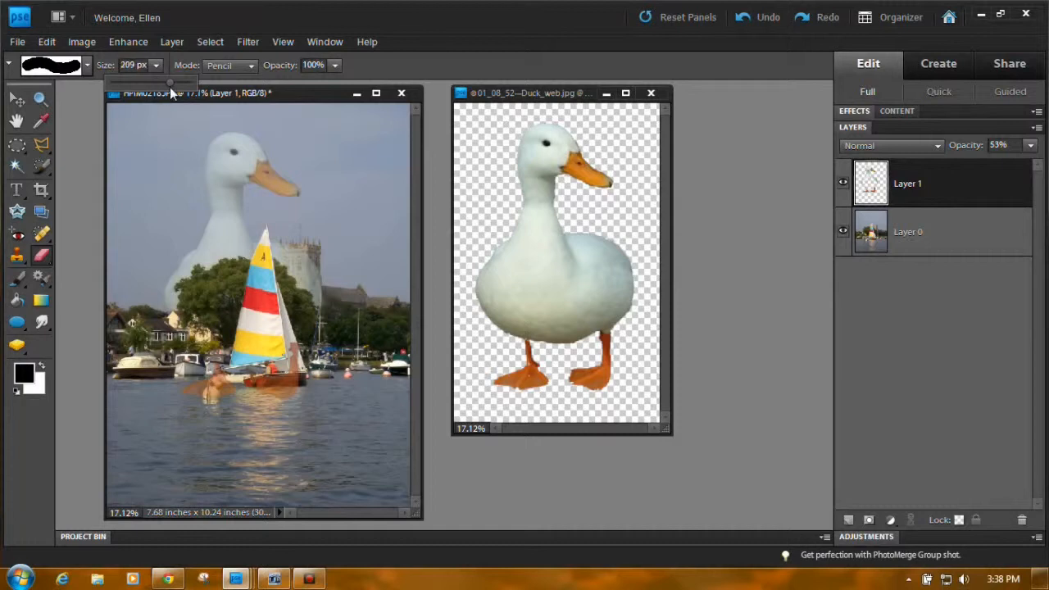
{"action": "left_click_drag", "start_coordinate": [170, 84], "coordinate": [164, 84]}
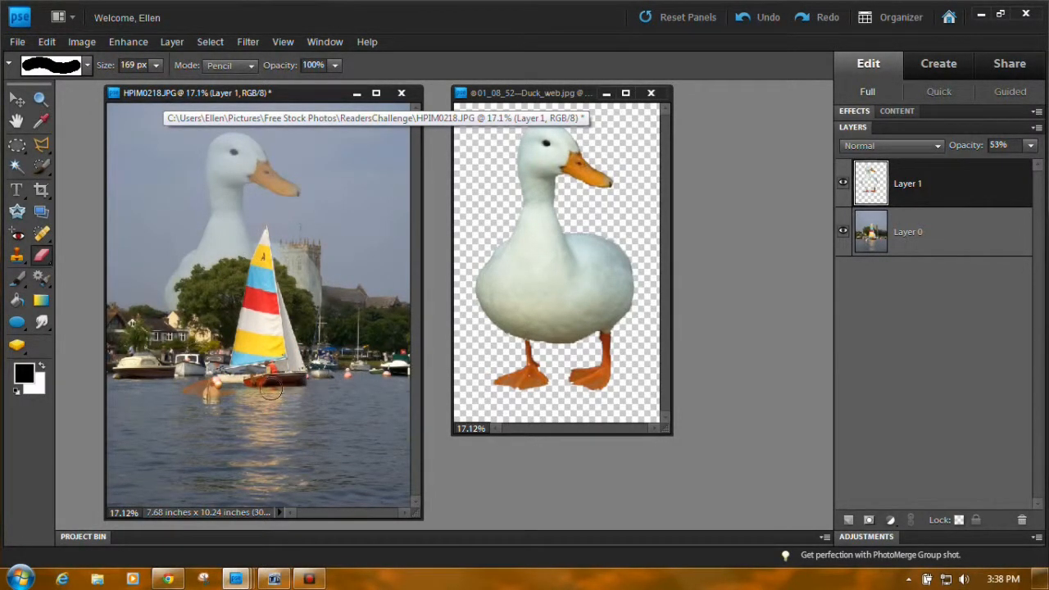
{"action": "mouse_move", "coordinate": [271, 388]}
{"action": "left_mouse_down"}
{"action": "mouse_move", "coordinate": [227, 389]}
{"action": "mouse_move", "coordinate": [311, 382]}
{"action": "mouse_move", "coordinate": [190, 407]}
{"action": "mouse_move", "coordinate": [220, 347]}
{"action": "left_mouse_up"}
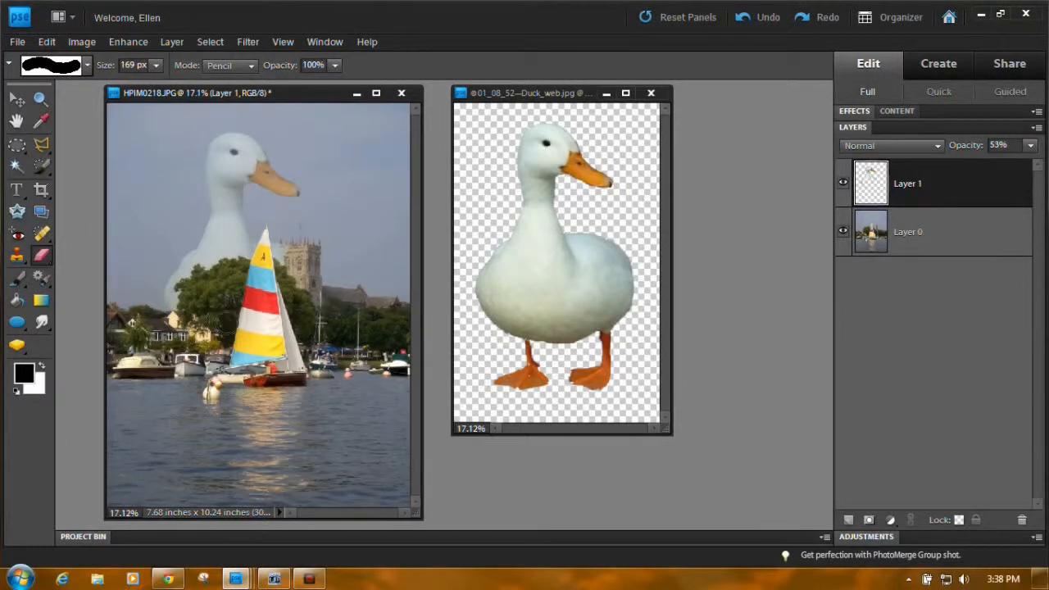
{"action": "left_click", "coordinate": [41, 99]}
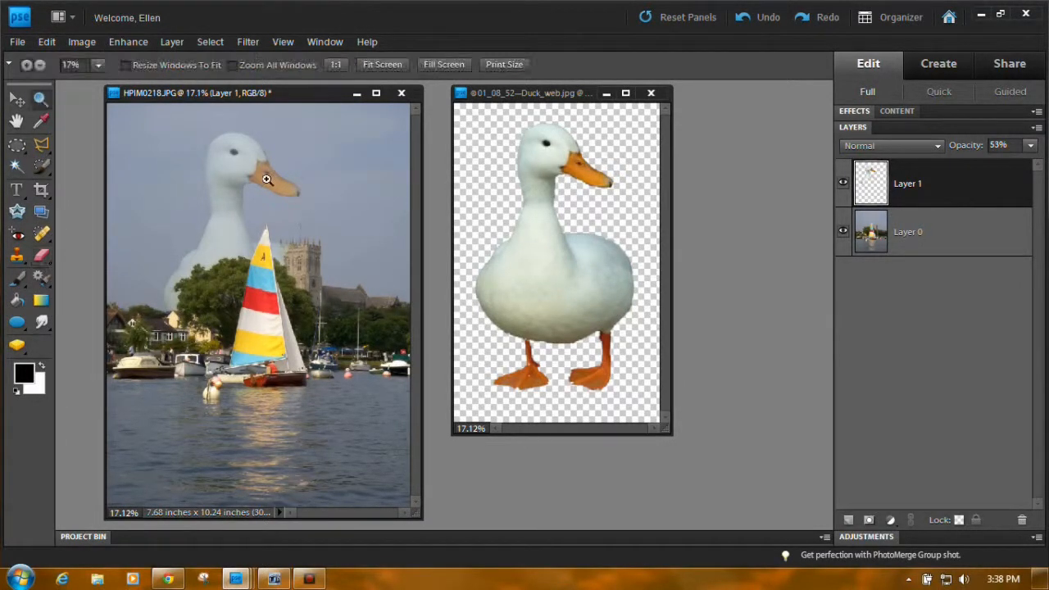
{"action": "left_click_drag", "start_coordinate": [240, 208], "coordinate": [336, 300]}
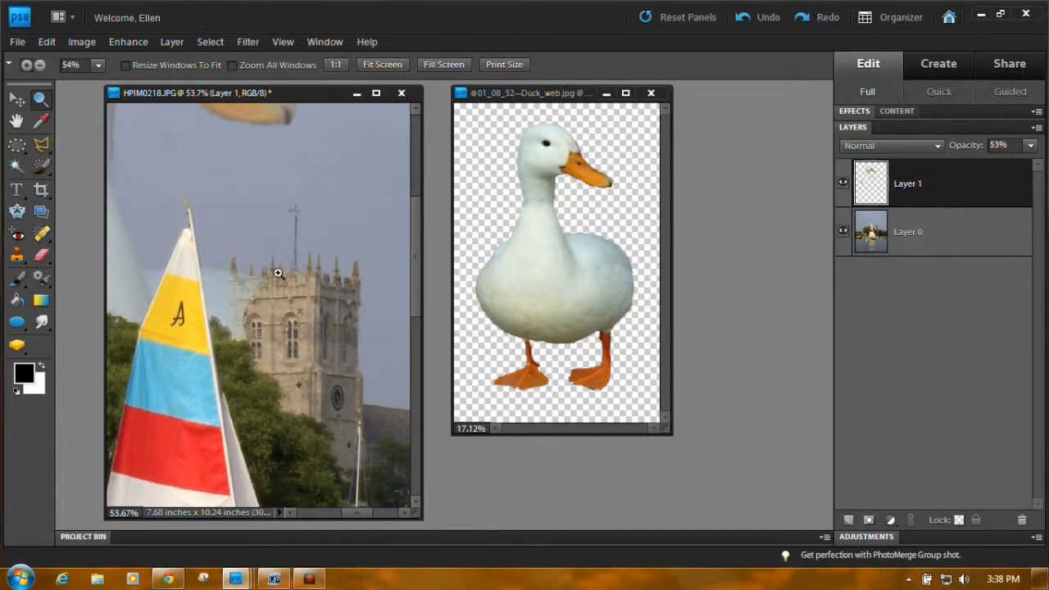
{"action": "left_click", "coordinate": [41, 166]}
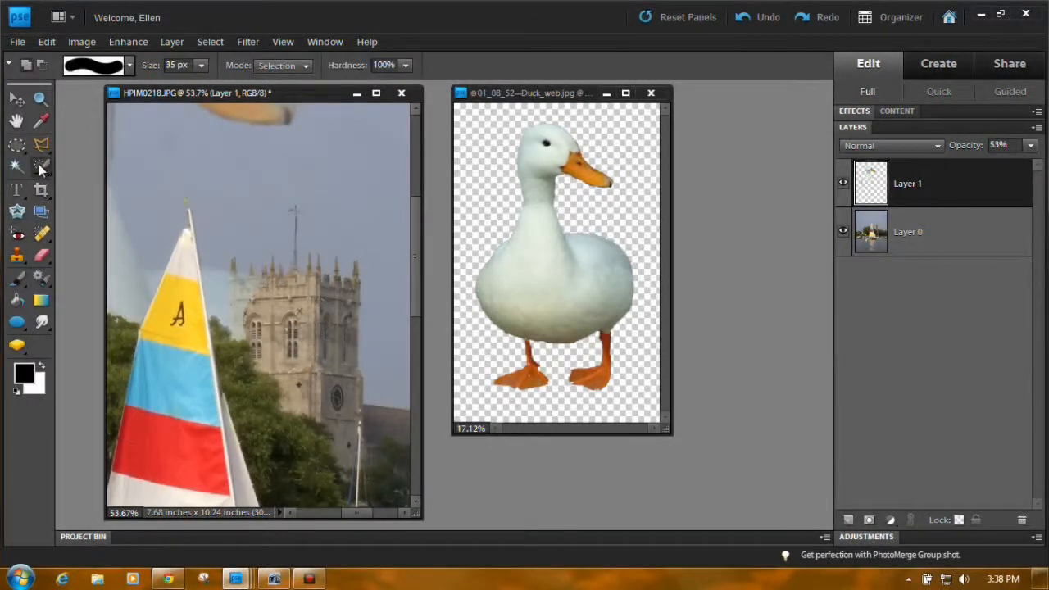
{"action": "left_click", "coordinate": [201, 65]}
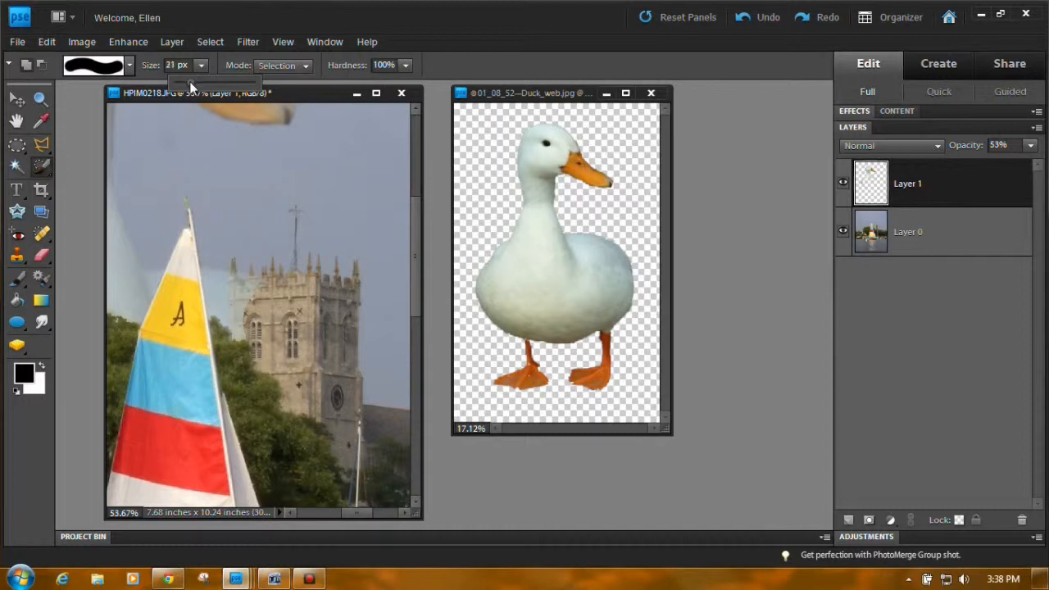
{"action": "left_click_drag", "start_coordinate": [189, 85], "coordinate": [186, 85]}
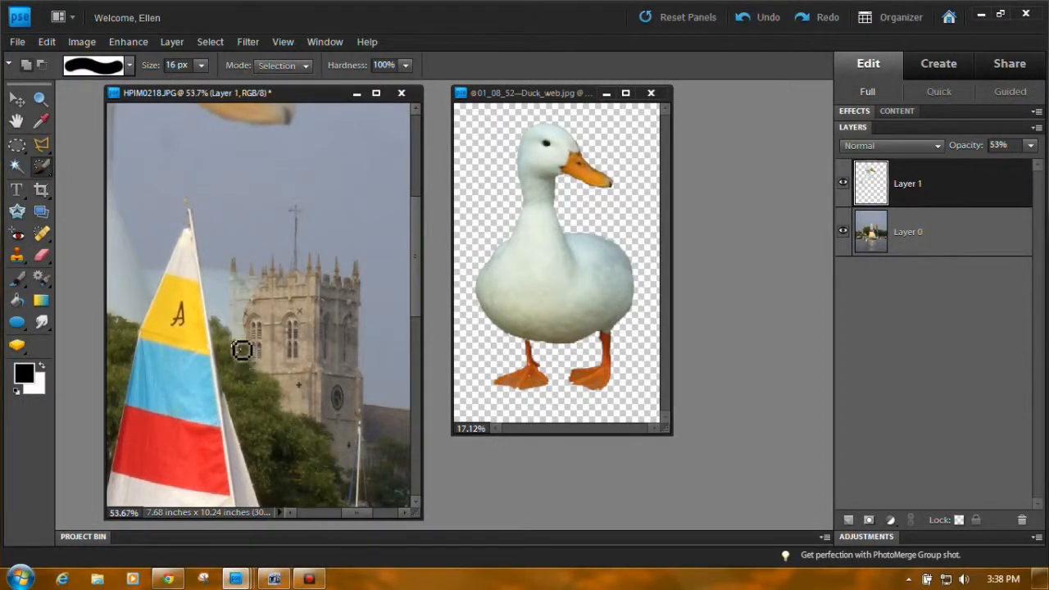
{"action": "left_click_drag", "start_coordinate": [241, 350], "coordinate": [243, 318]}
{"action": "left_click", "coordinate": [759, 17]}
- Erase the remaining duck parts over the church tower's edge on Layer 1 with the Eraser in Block mode
{"action": "left_click", "coordinate": [41, 256]}
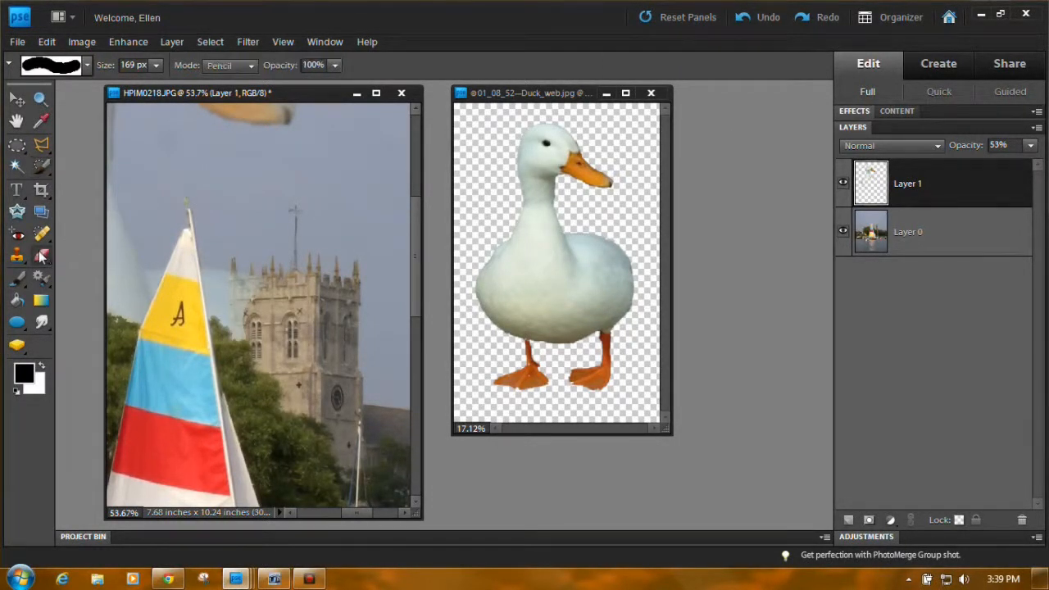
{"action": "left_click", "coordinate": [156, 65]}
{"action": "left_click_drag", "start_coordinate": [144, 81], "coordinate": [132, 81]}
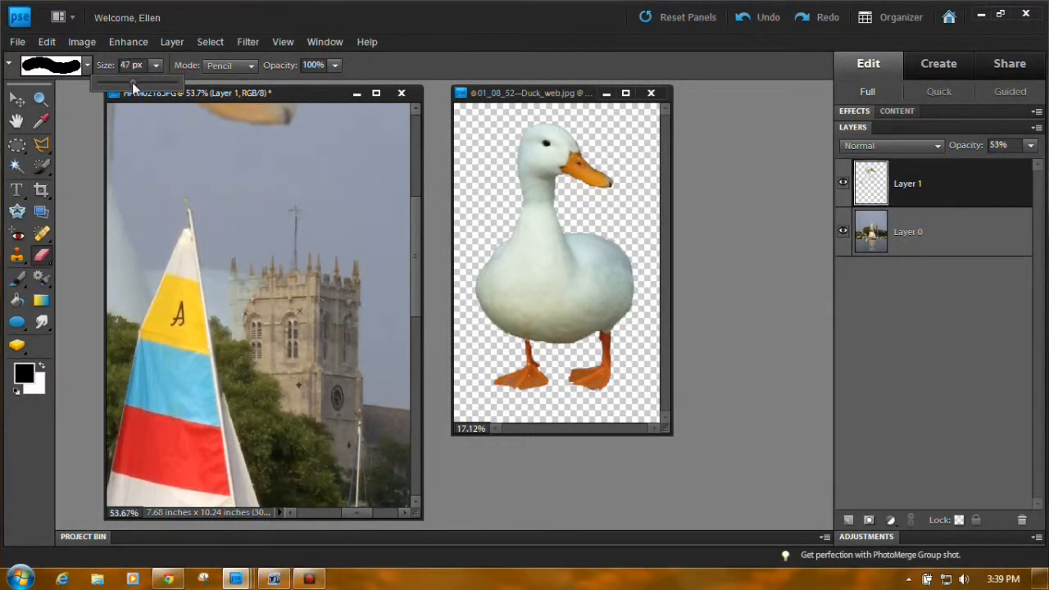
{"action": "left_click", "coordinate": [254, 67]}
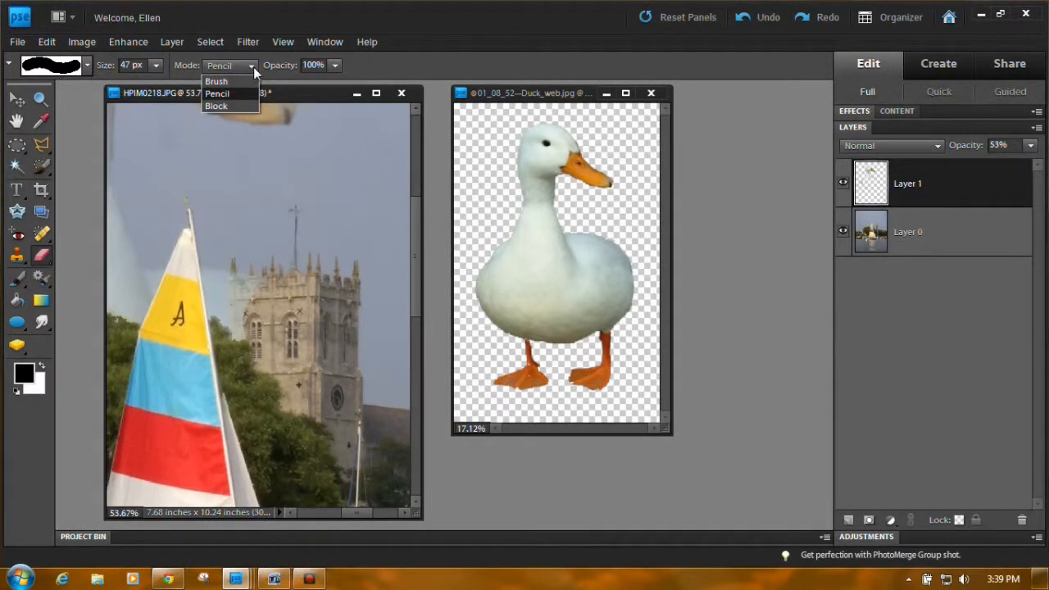
{"action": "left_click", "coordinate": [216, 105]}
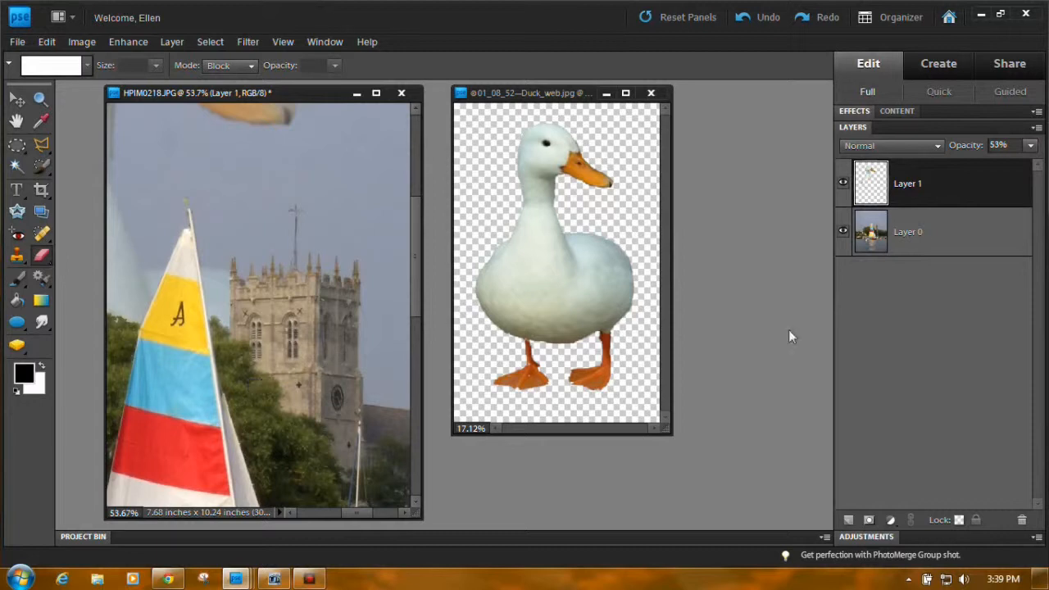
- Restore the duck layer's opacity to 100% and fit the whole composite in its window
{"action": "left_click", "coordinate": [1032, 148]}
{"action": "left_click_drag", "start_coordinate": [997, 164], "coordinate": [1037, 163]}
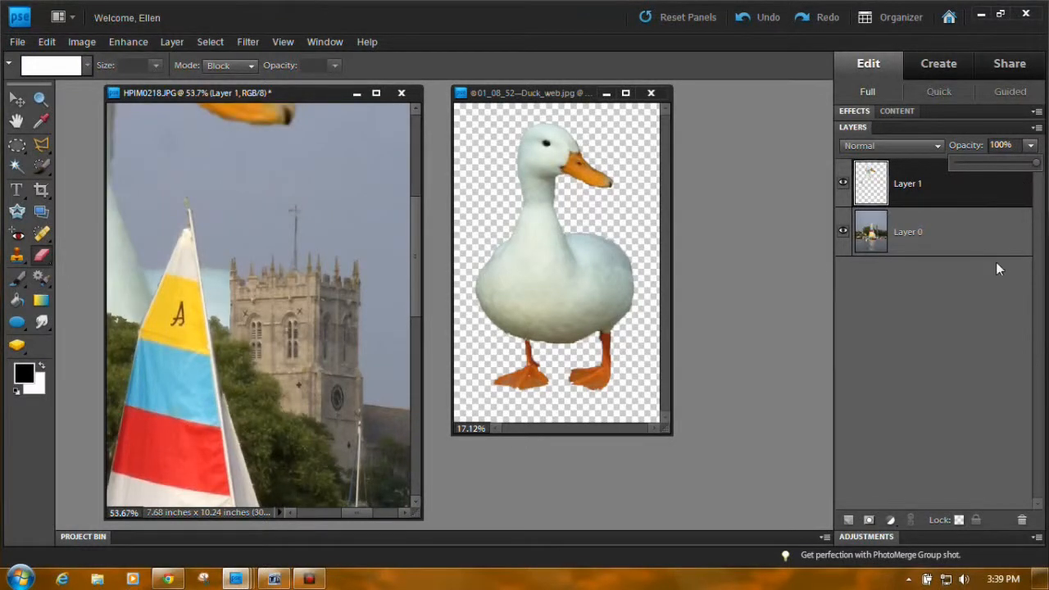
{"action": "left_click", "coordinate": [281, 41]}
{"action": "left_click", "coordinate": [326, 114]}
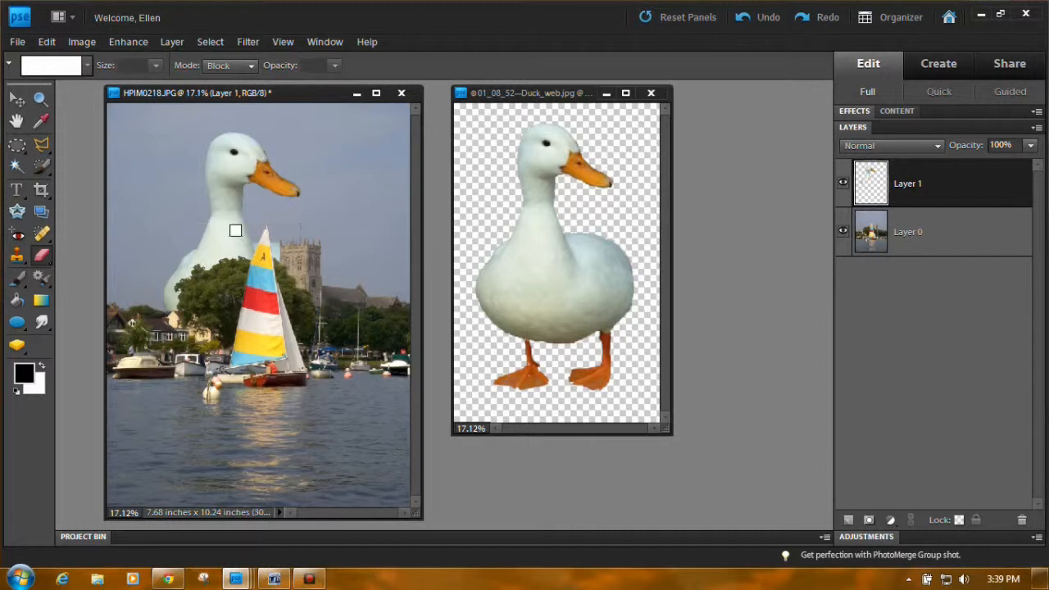
- Reduce the duck layer's saturation to -13 with a Hue/Saturation adjustment
{"action": "left_click", "coordinate": [16, 100]}
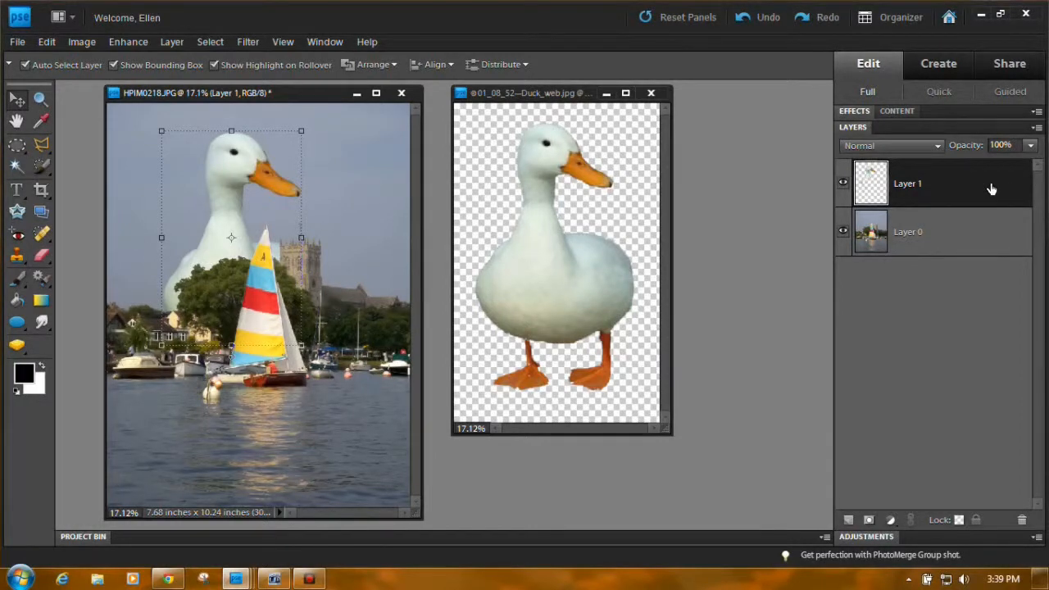
{"action": "left_click", "coordinate": [126, 42]}
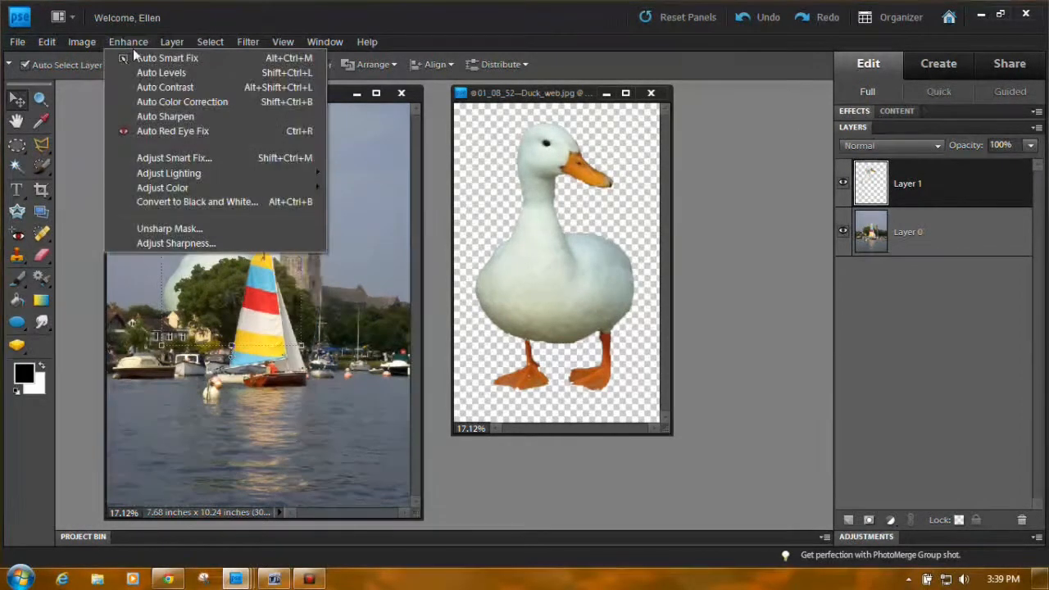
{"action": "mouse_move", "coordinate": [167, 193]}
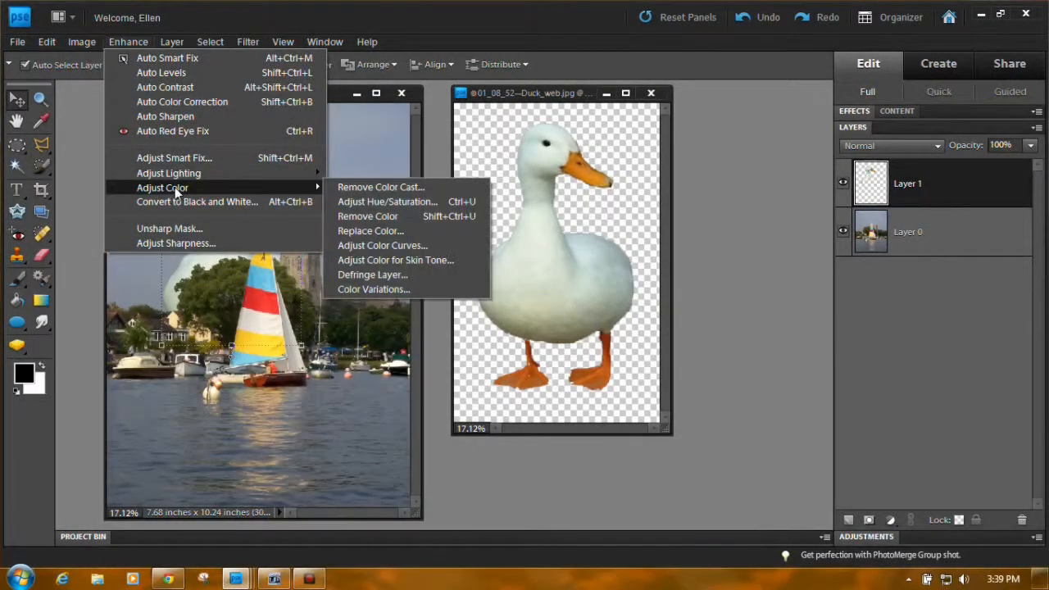
{"action": "left_click", "coordinate": [356, 205]}
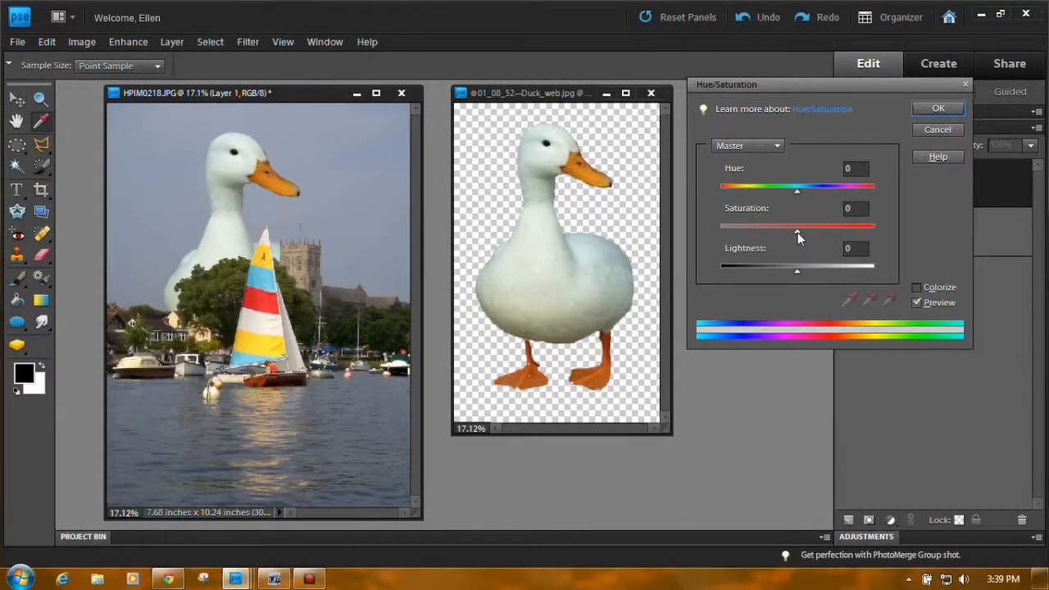
{"action": "left_click_drag", "start_coordinate": [798, 232], "coordinate": [768, 235]}
{"action": "left_click_drag", "start_coordinate": [783, 230], "coordinate": [788, 232]}
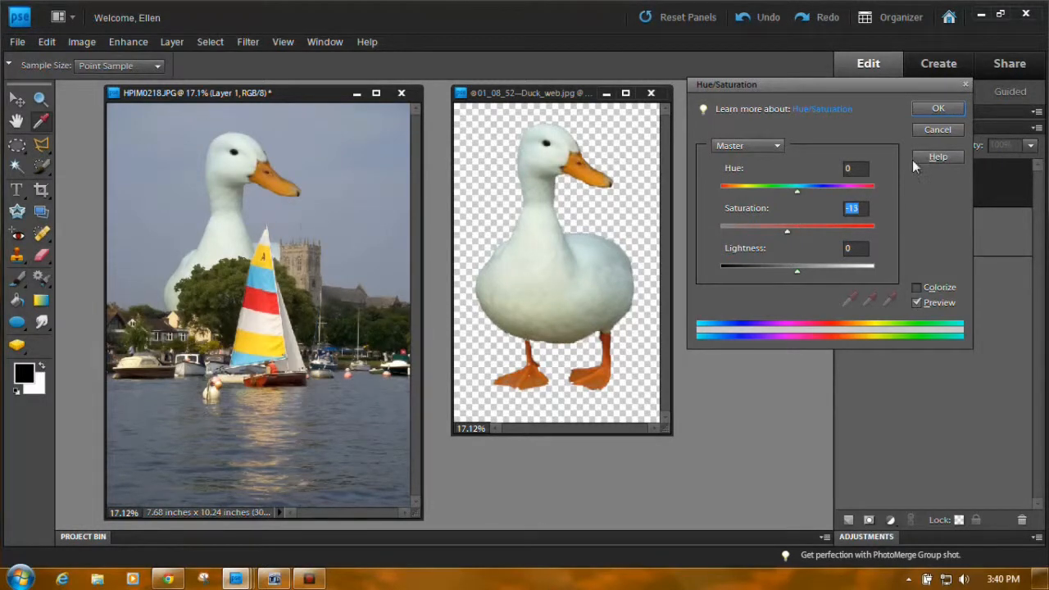
{"action": "left_click", "coordinate": [931, 107]}
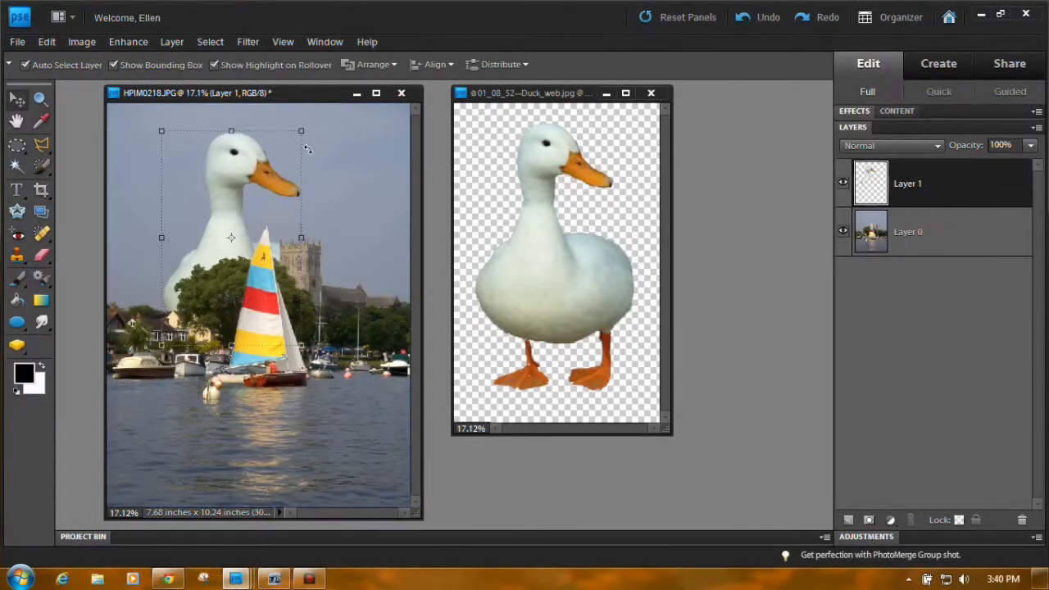
- Soften the duck layer slightly with a Gaussian Blur at a reduced radius
{"action": "left_click", "coordinate": [247, 41]}
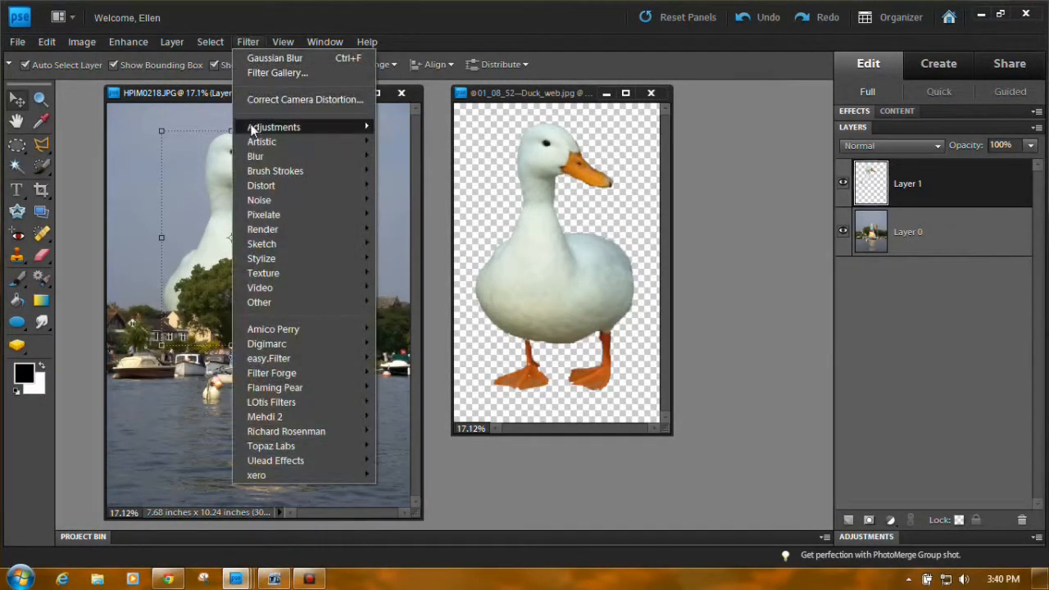
{"action": "mouse_move", "coordinate": [252, 155]}
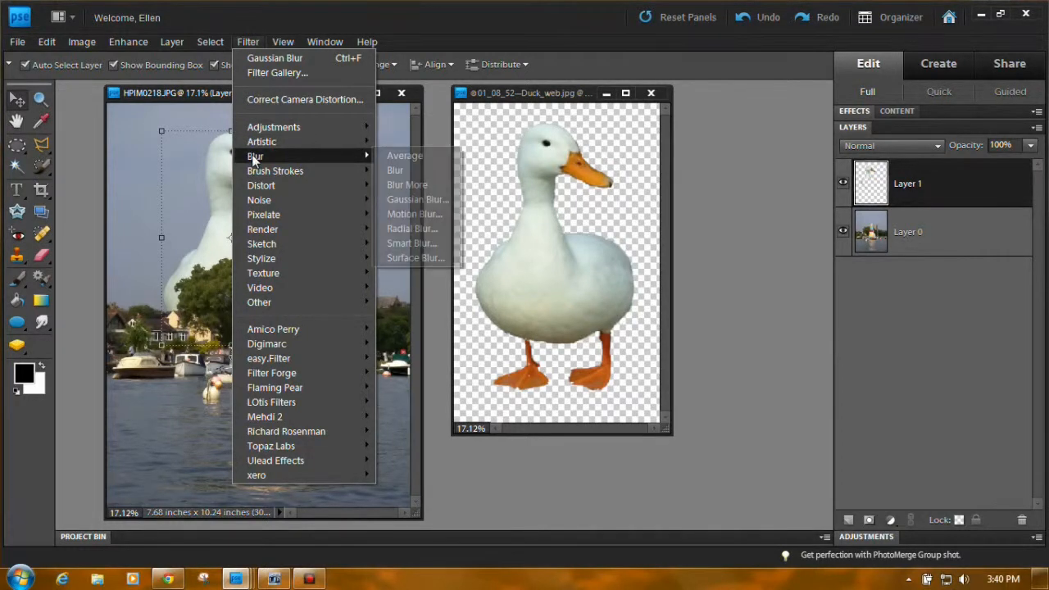
{"action": "left_click", "coordinate": [418, 199]}
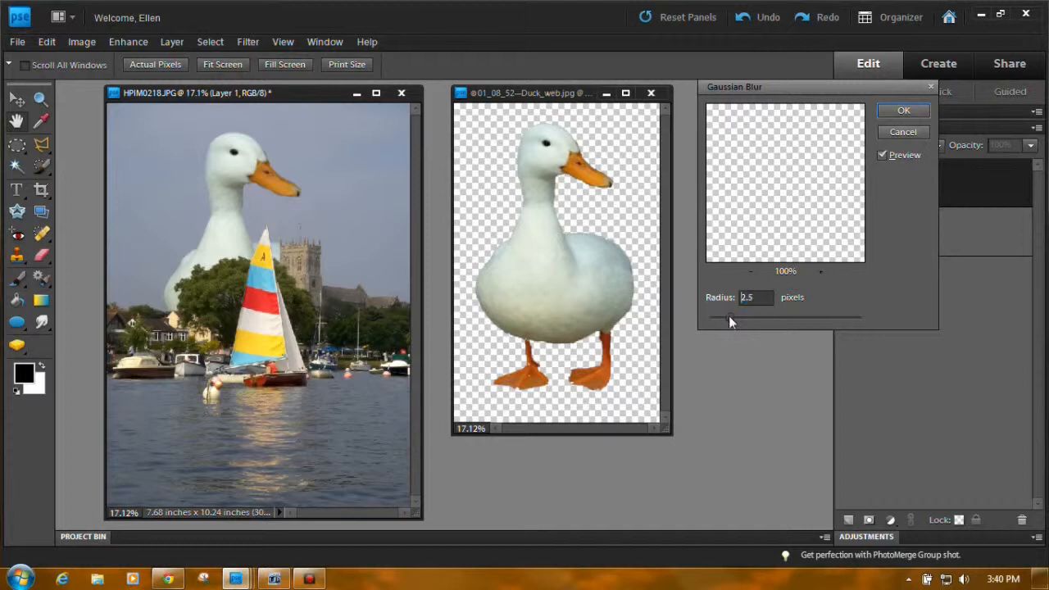
{"action": "left_click_drag", "start_coordinate": [728, 316], "coordinate": [719, 320]}
{"action": "left_click", "coordinate": [902, 112]}
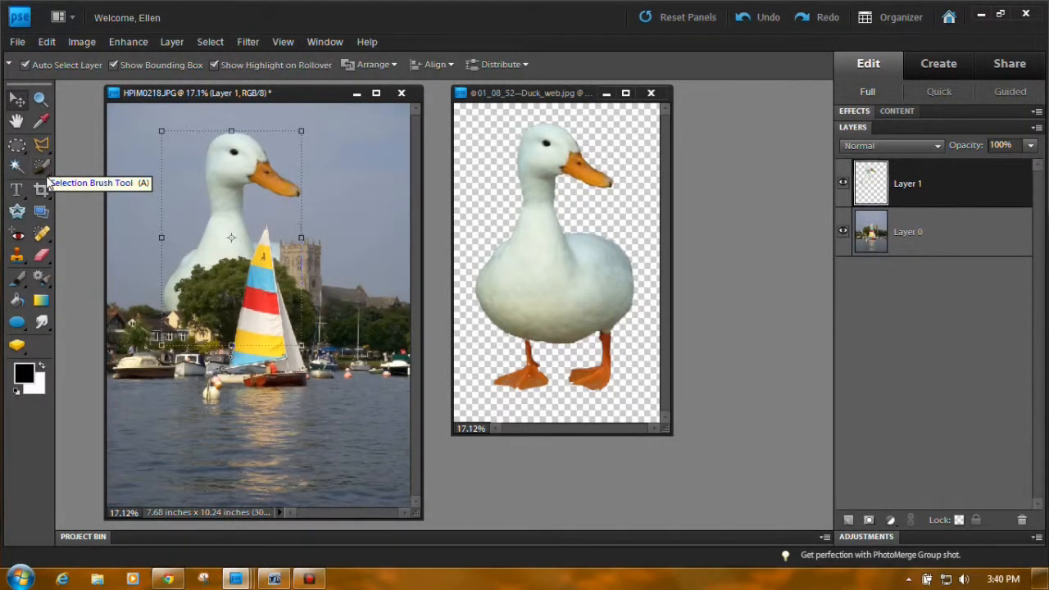
- Switch to the Selection Brush at 16 px and set it to add to the selection
{"action": "left_click", "coordinate": [43, 166]}
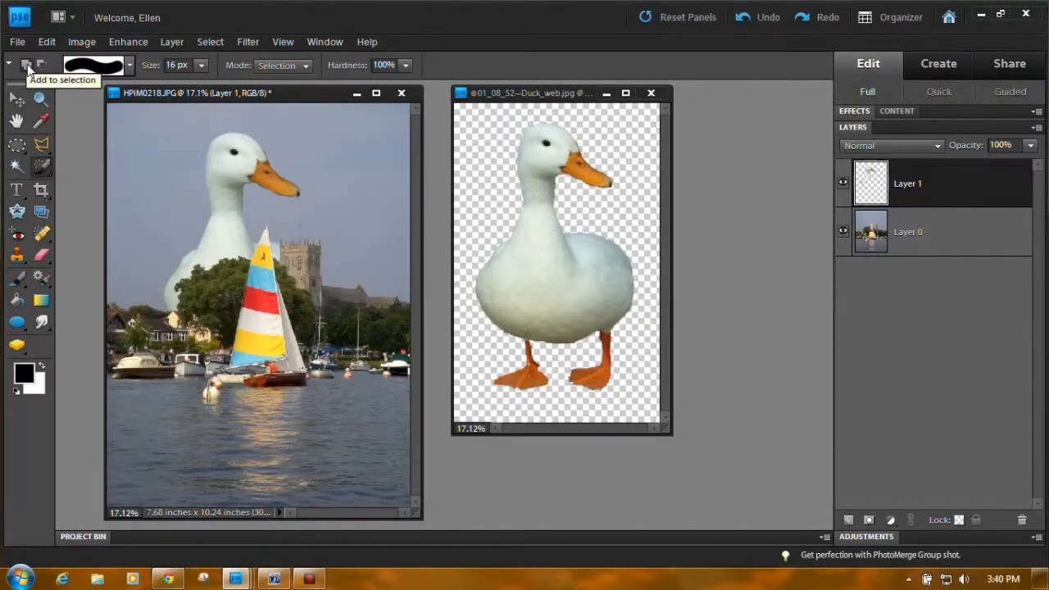
{"action": "left_click", "coordinate": [28, 70]}
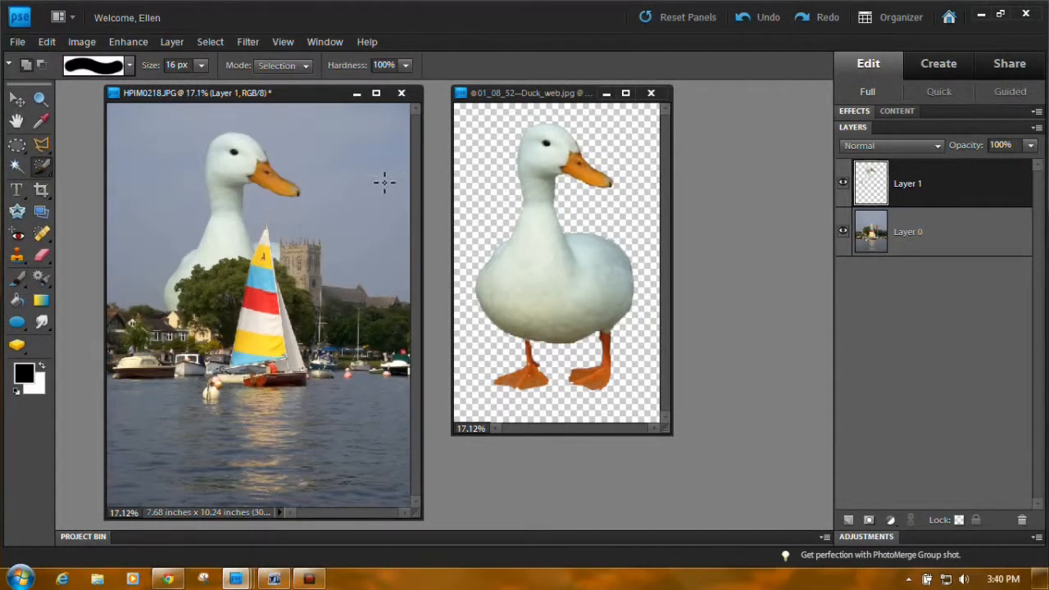